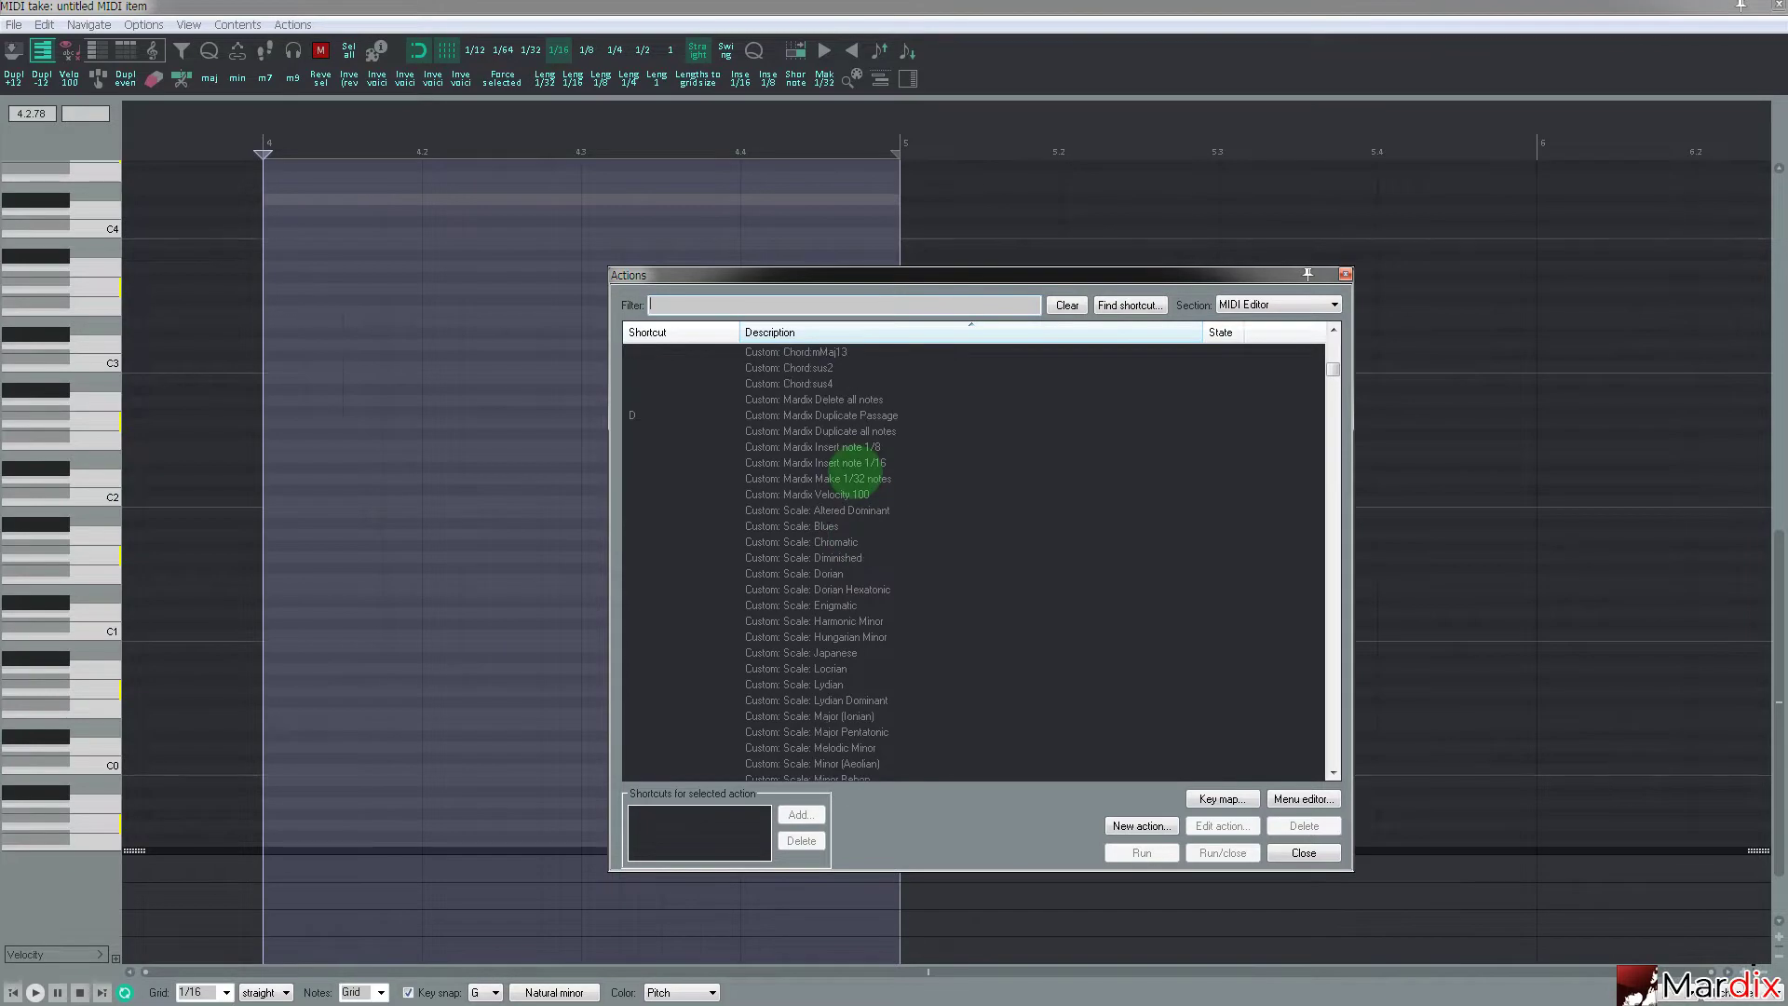
# - Open the custom action "Mardix Insert note 1/16" for editing, examine its list of component actions, and close it
pyautogui.click(852, 462)
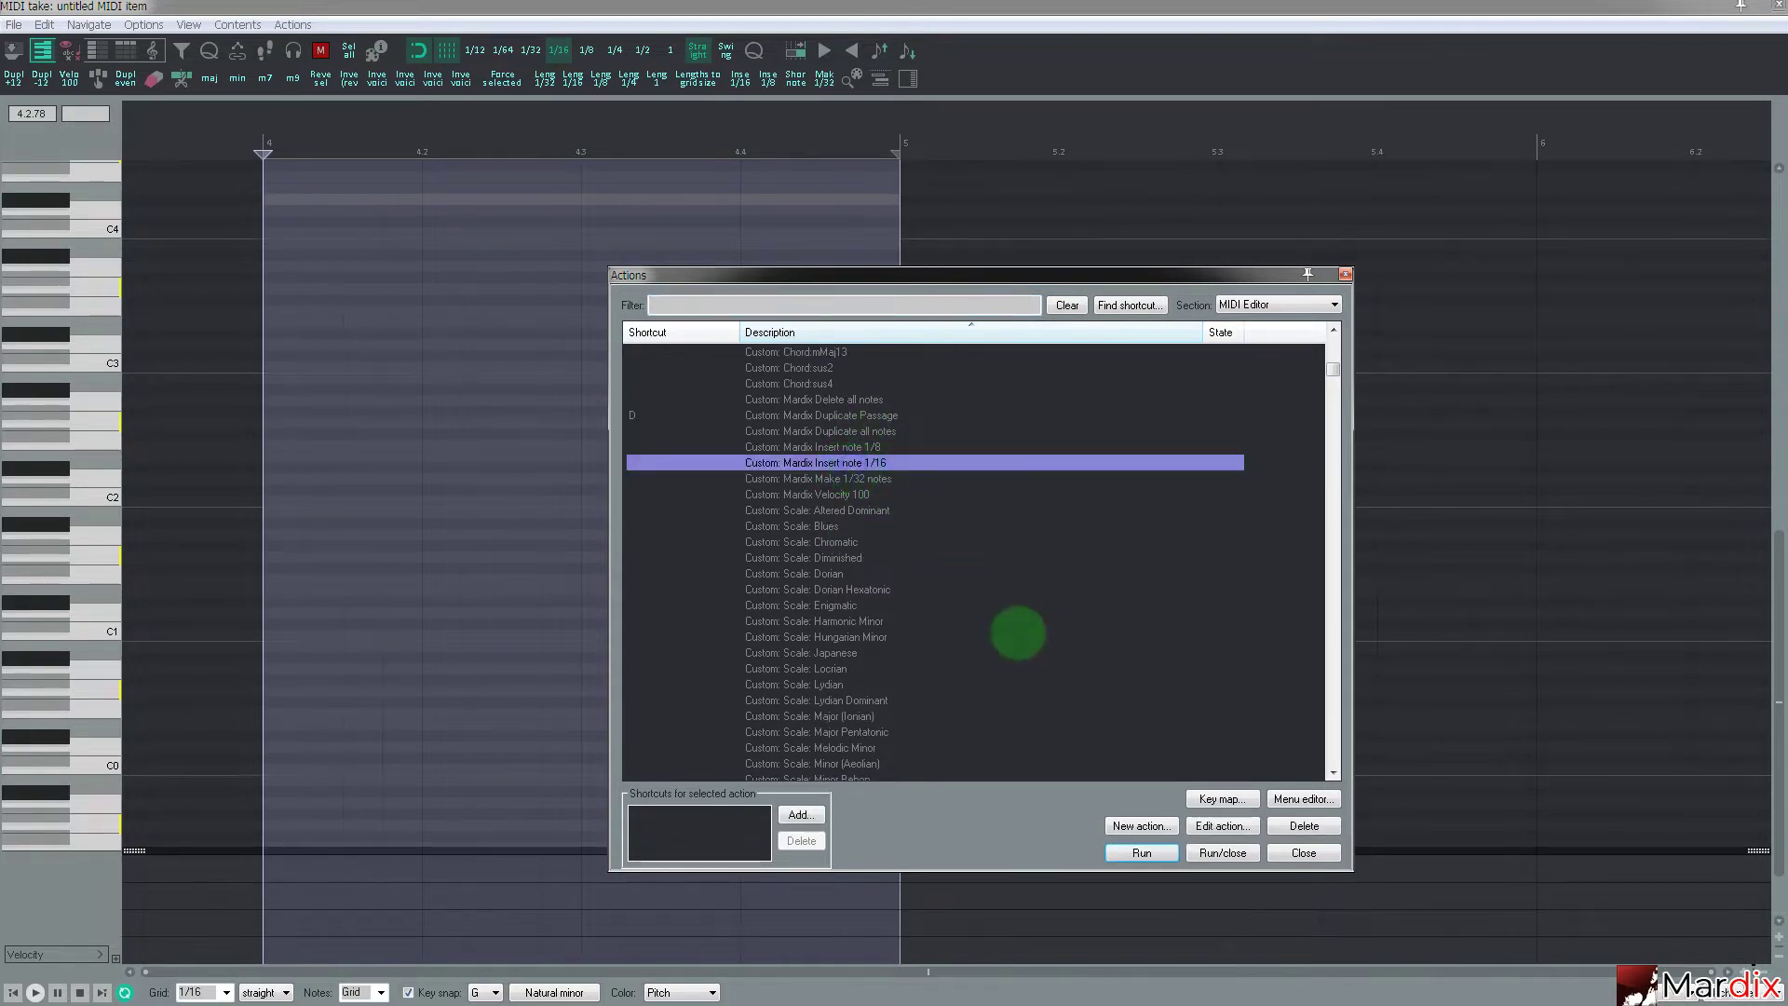
pyautogui.click(1222, 826)
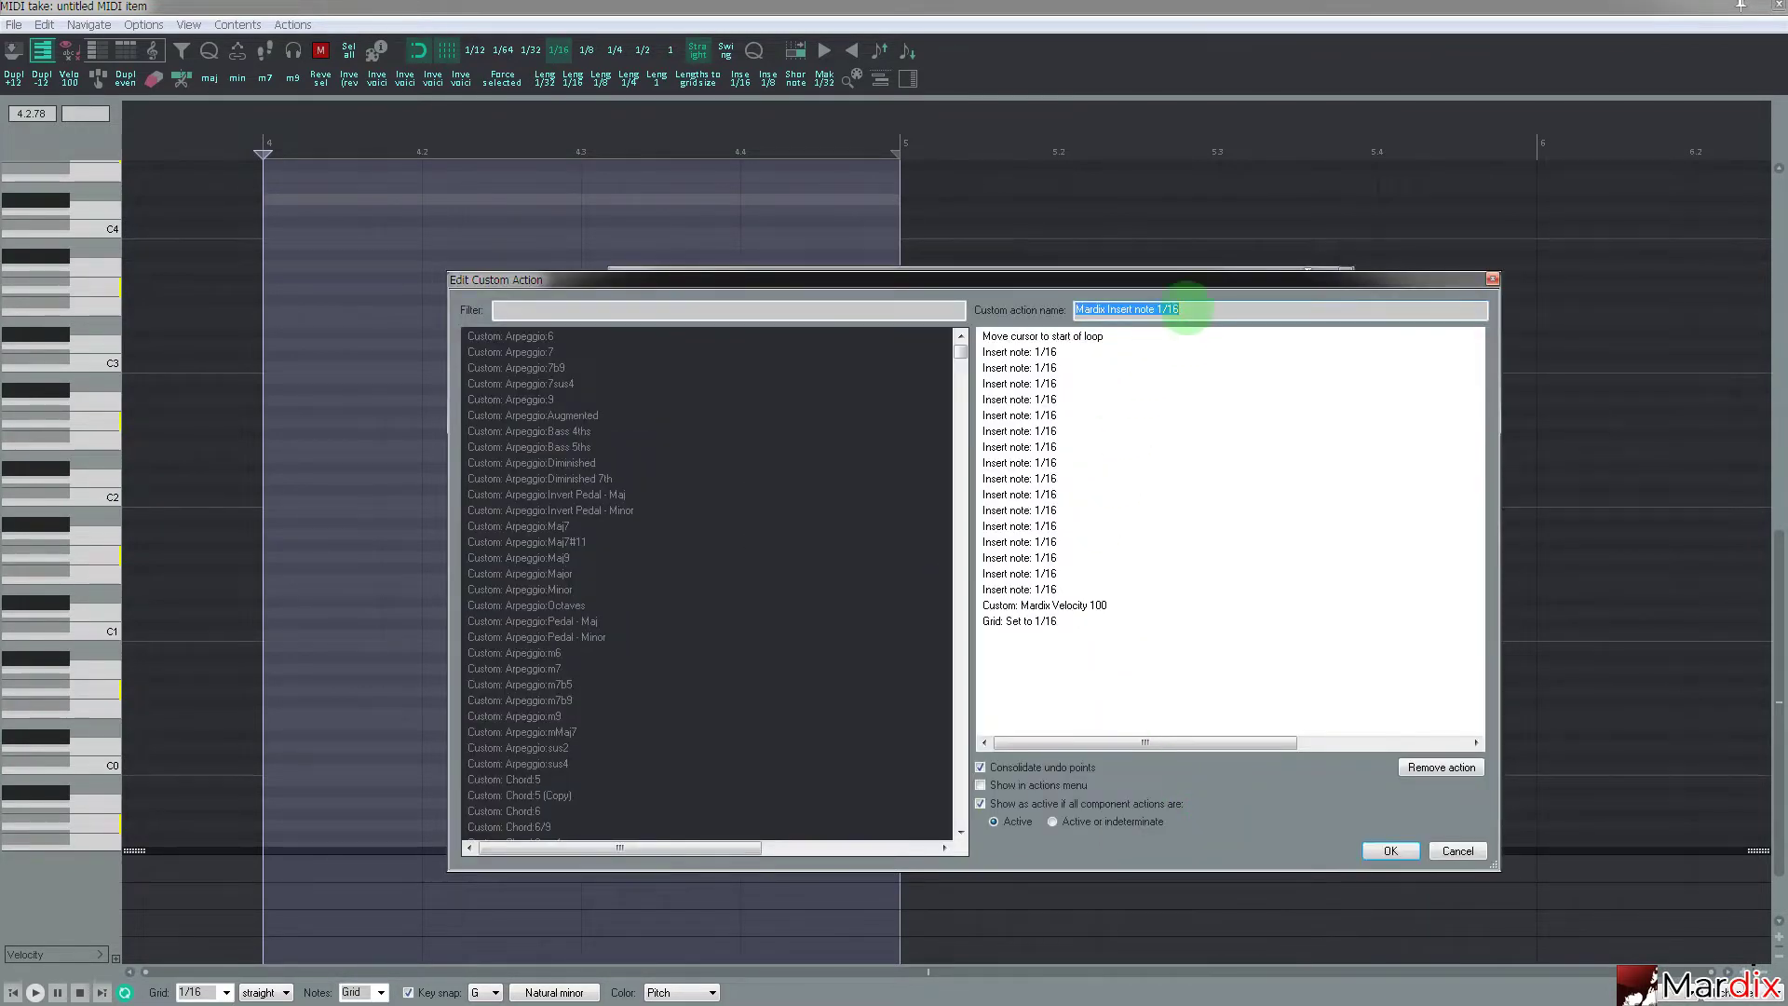
pyautogui.moveTo(1201, 284); pyautogui.dragTo(1169, 266)
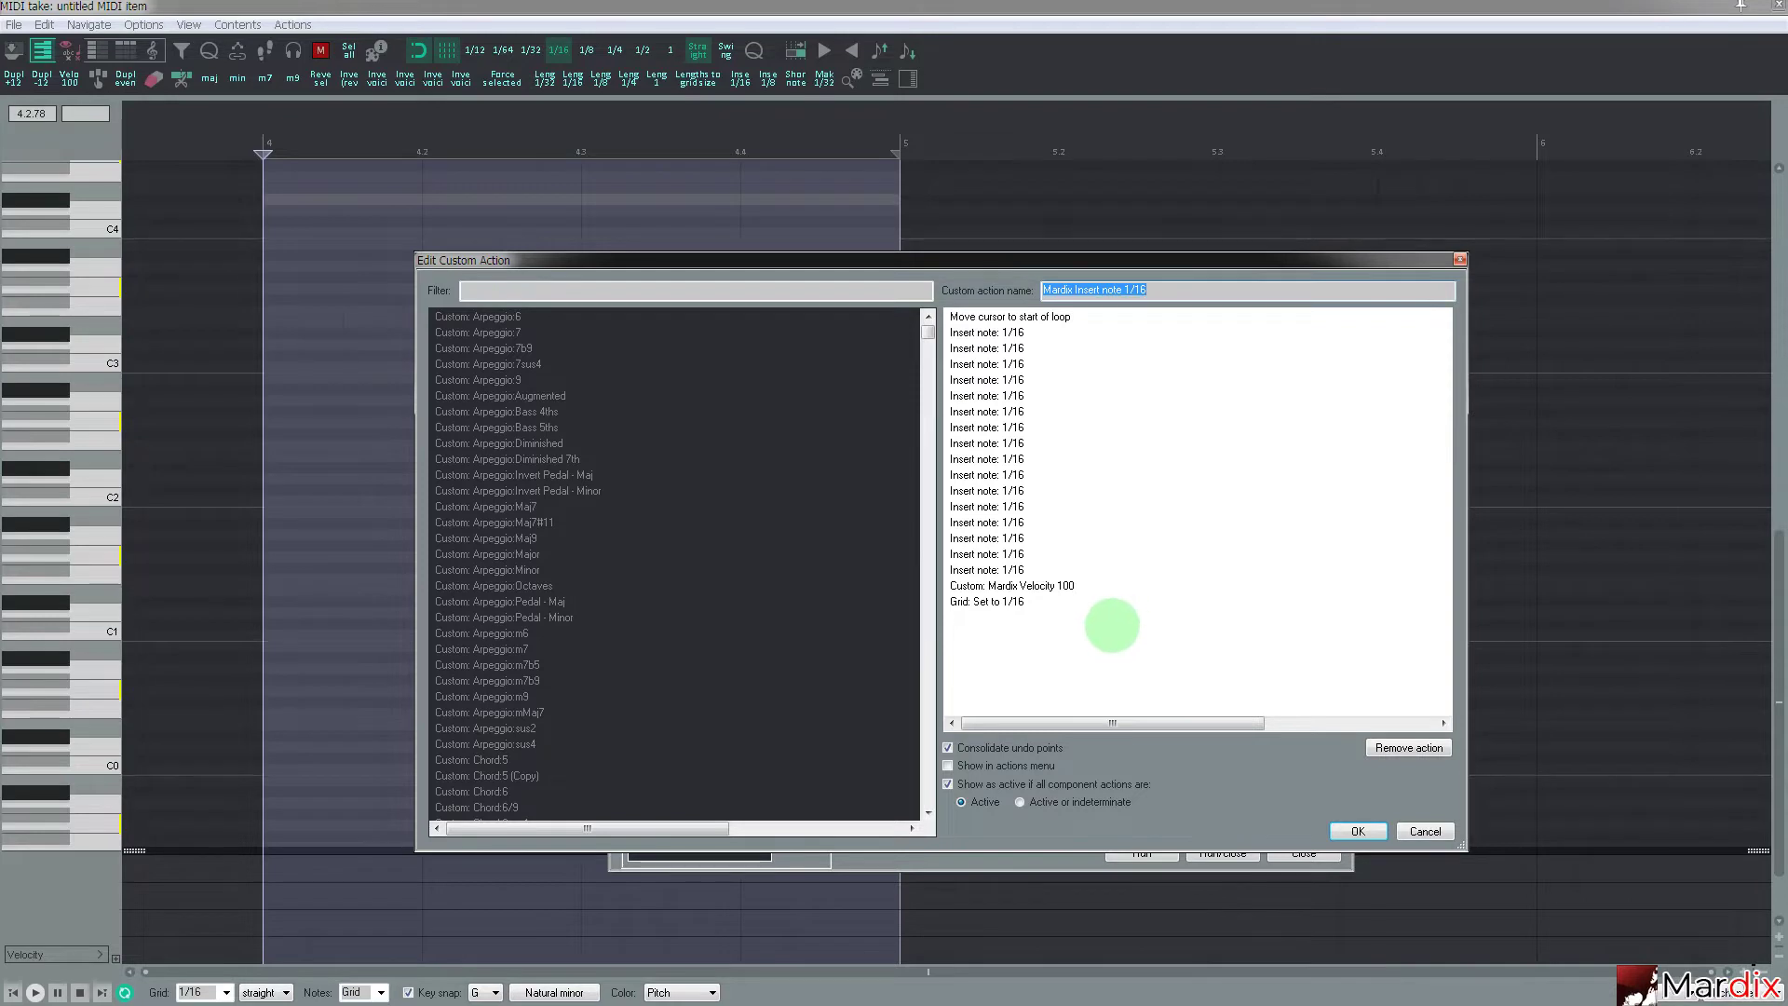
pyautogui.press('Return')
# - Arrange the Actions window beside a smaller floating MIDI editor, and place the edit cursor midway through bar 4
pyautogui.moveTo(1132, 276); pyautogui.dragTo(1118, 273)
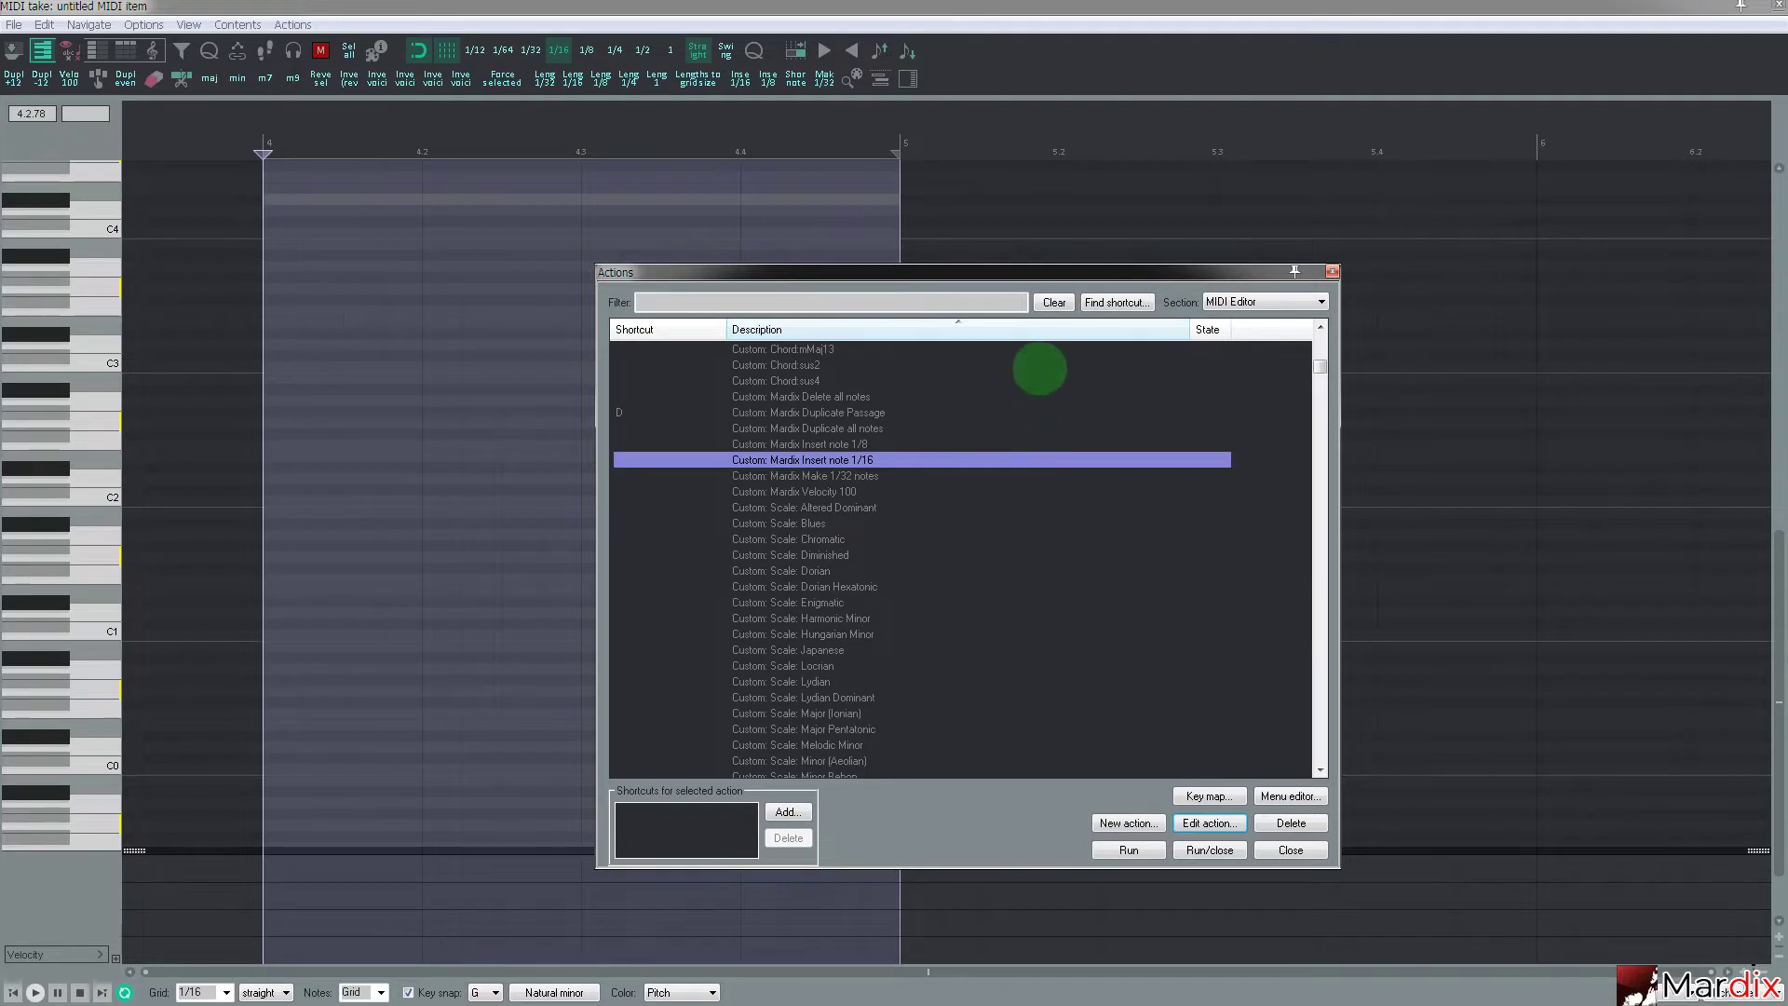
pyautogui.moveTo(1089, 268); pyautogui.dragTo(1458, 338)
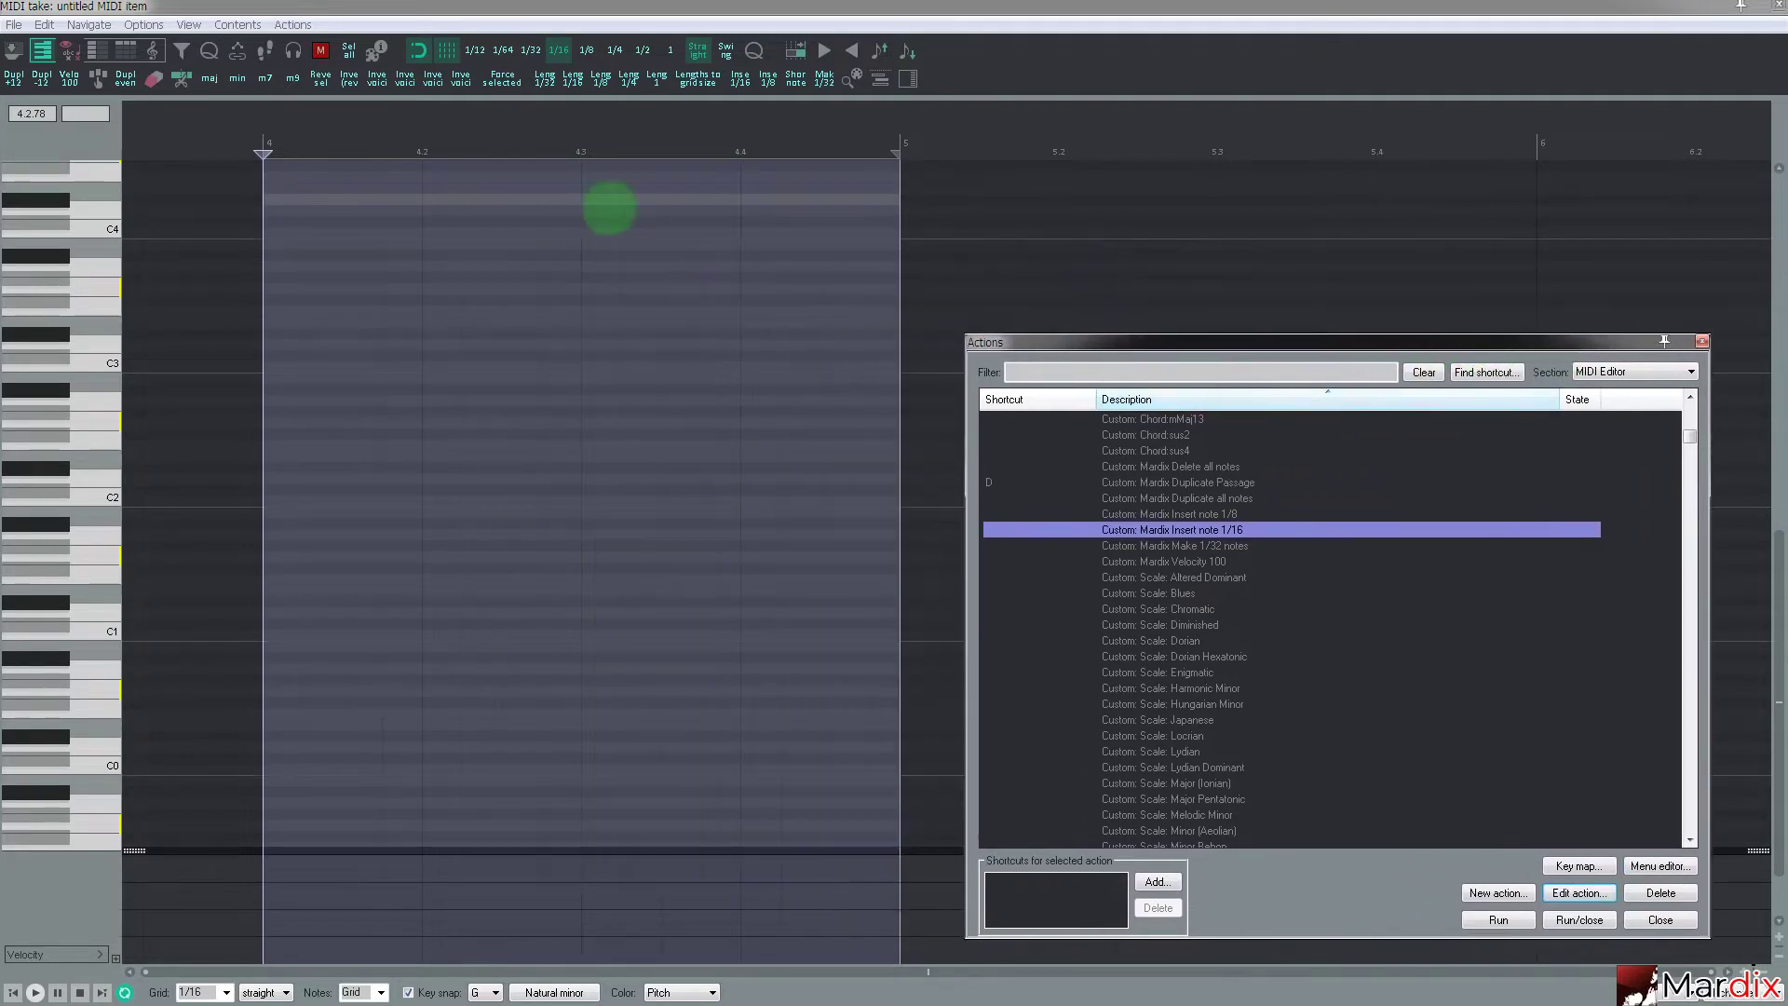
pyautogui.click(489, 129)
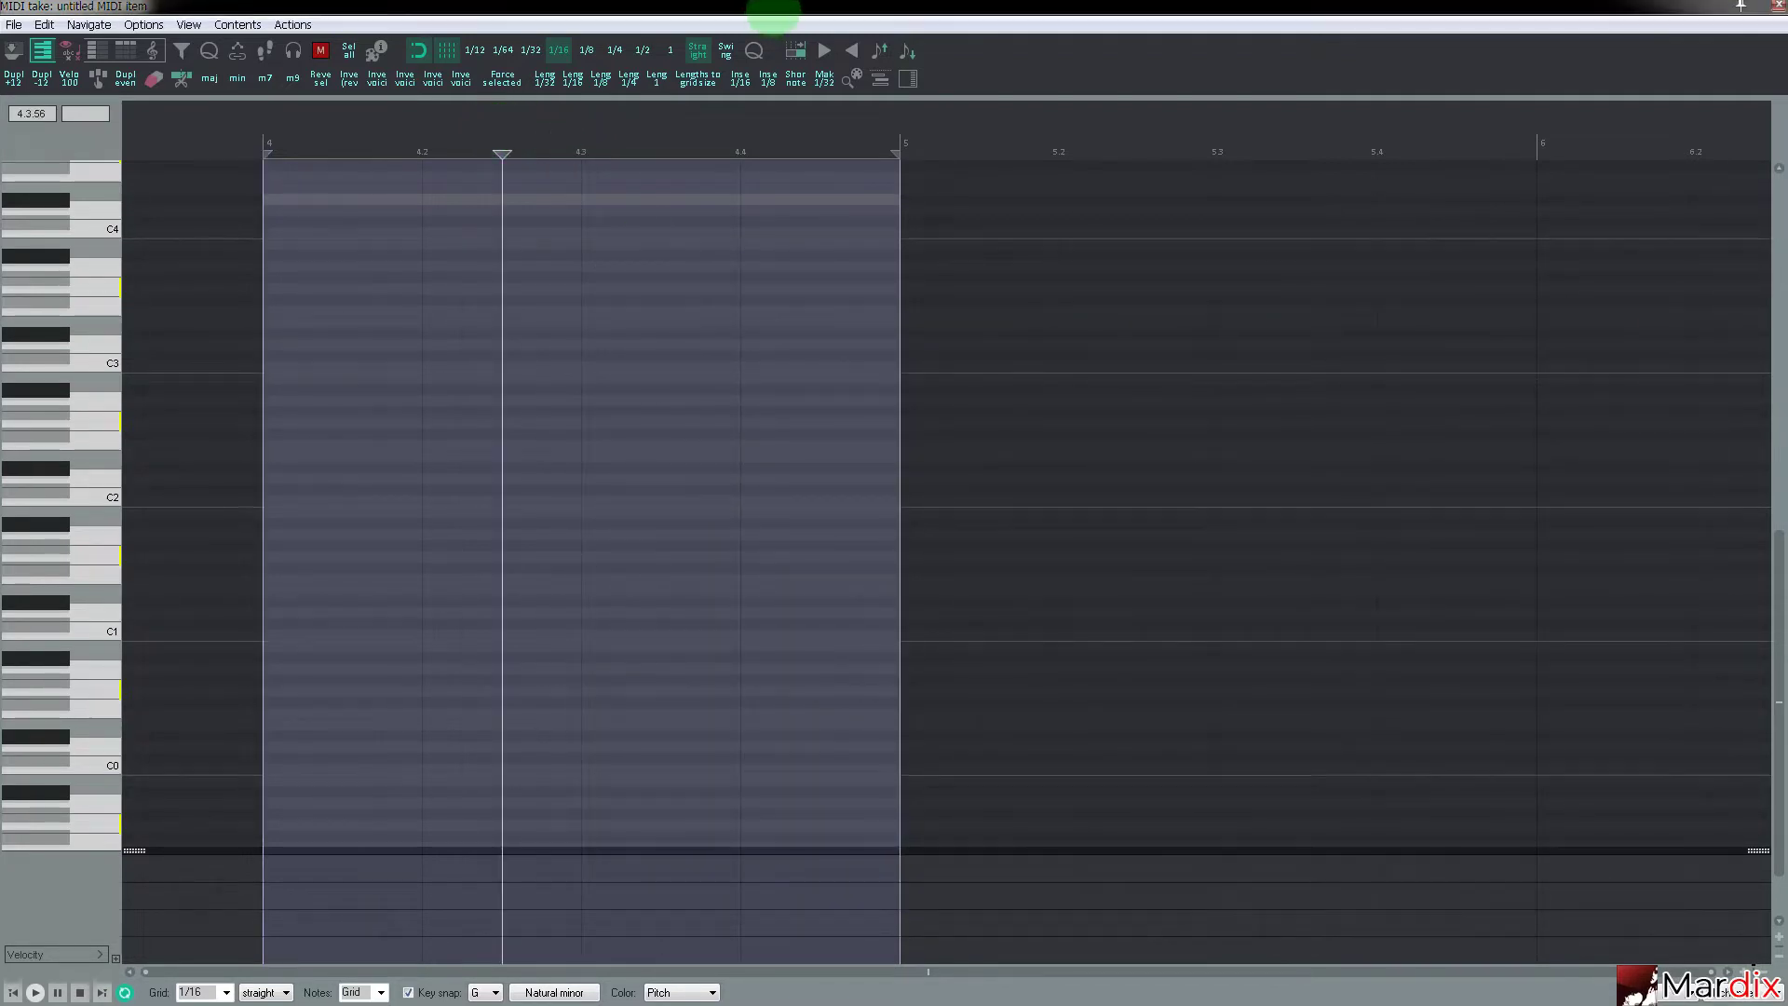
pyautogui.moveTo(773, 11); pyautogui.dragTo(699, 182)
pyautogui.click(1362, 340)
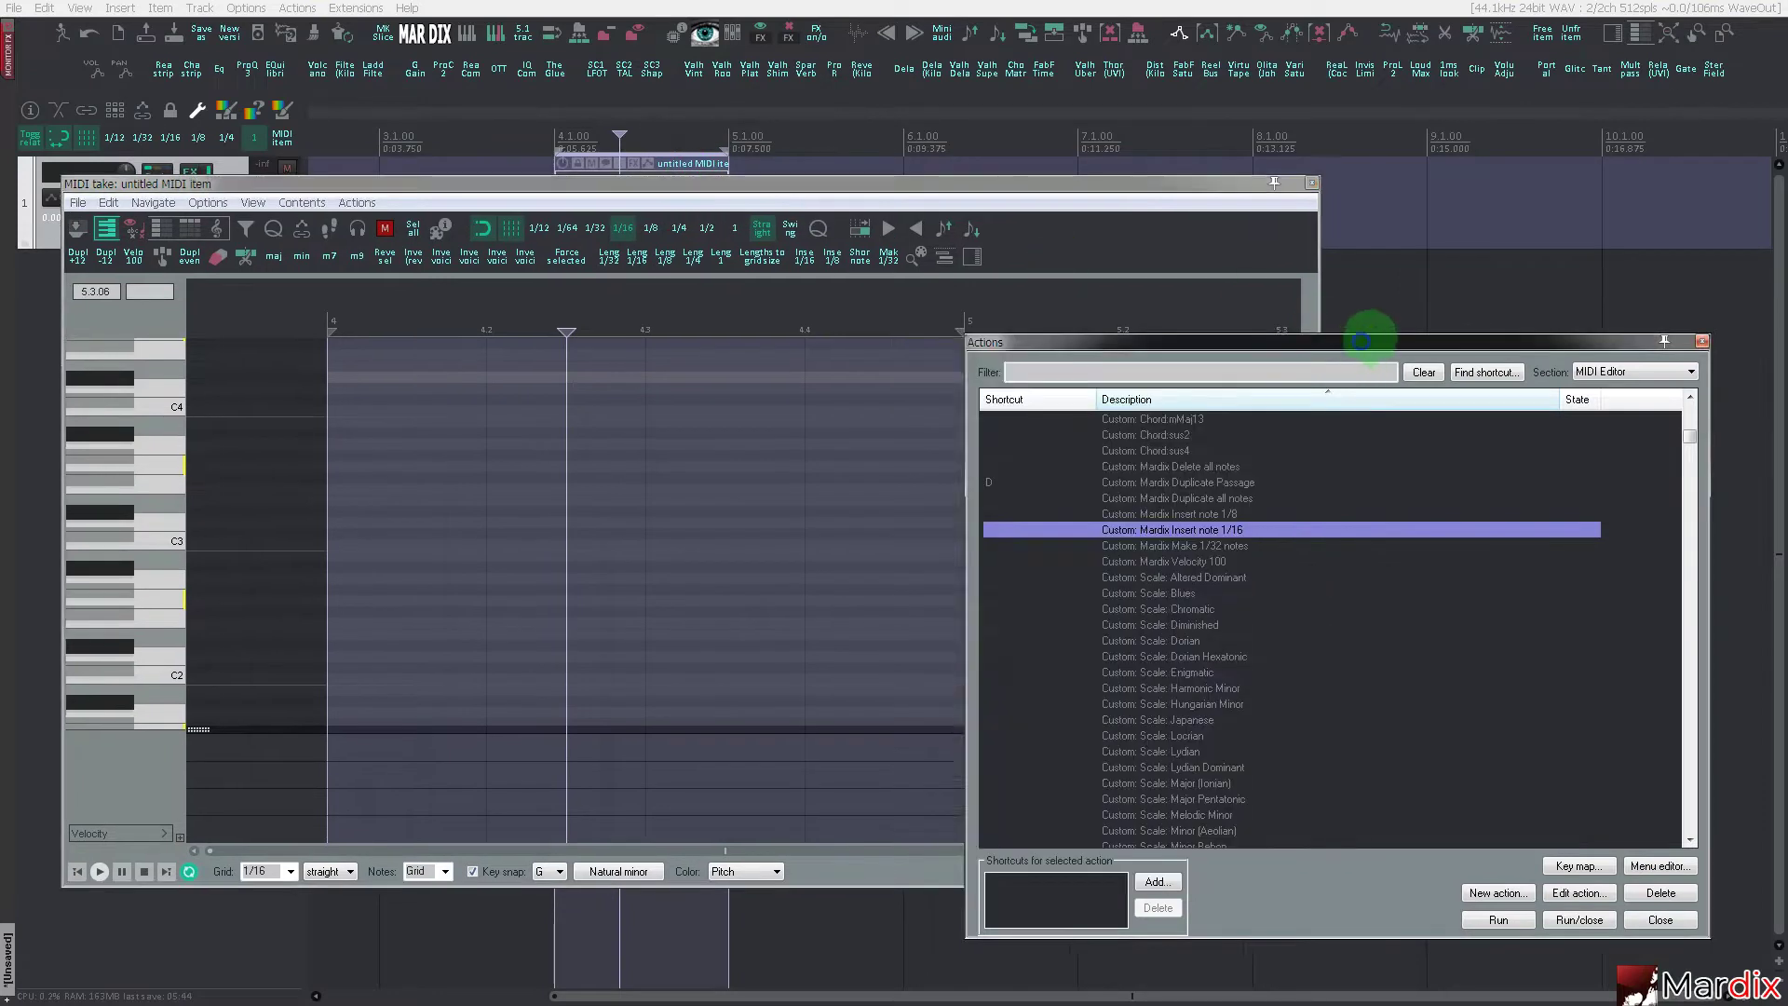
pyautogui.moveTo(1362, 340); pyautogui.dragTo(1373, 333)
# - Turn off key snap and run "Mardix Insert note 1/16" on pitch A3 to fill the loop with sixteenth notes
pyautogui.click(170, 460)
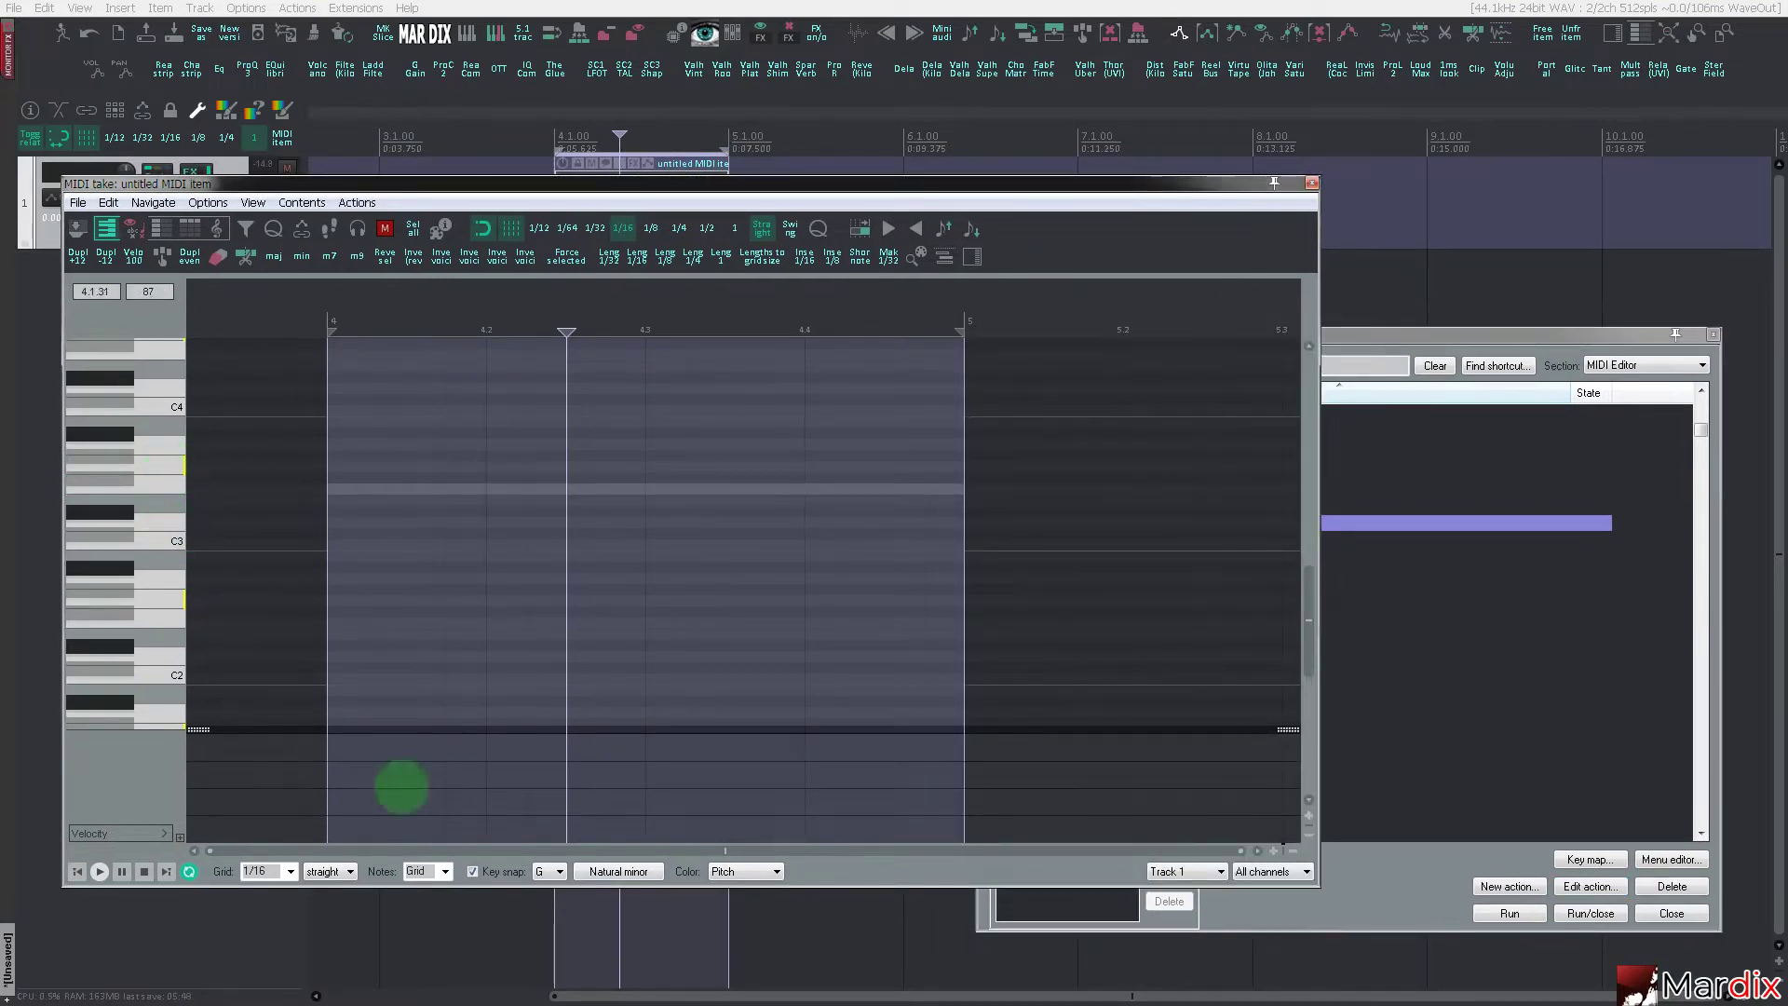
pyautogui.click(475, 871)
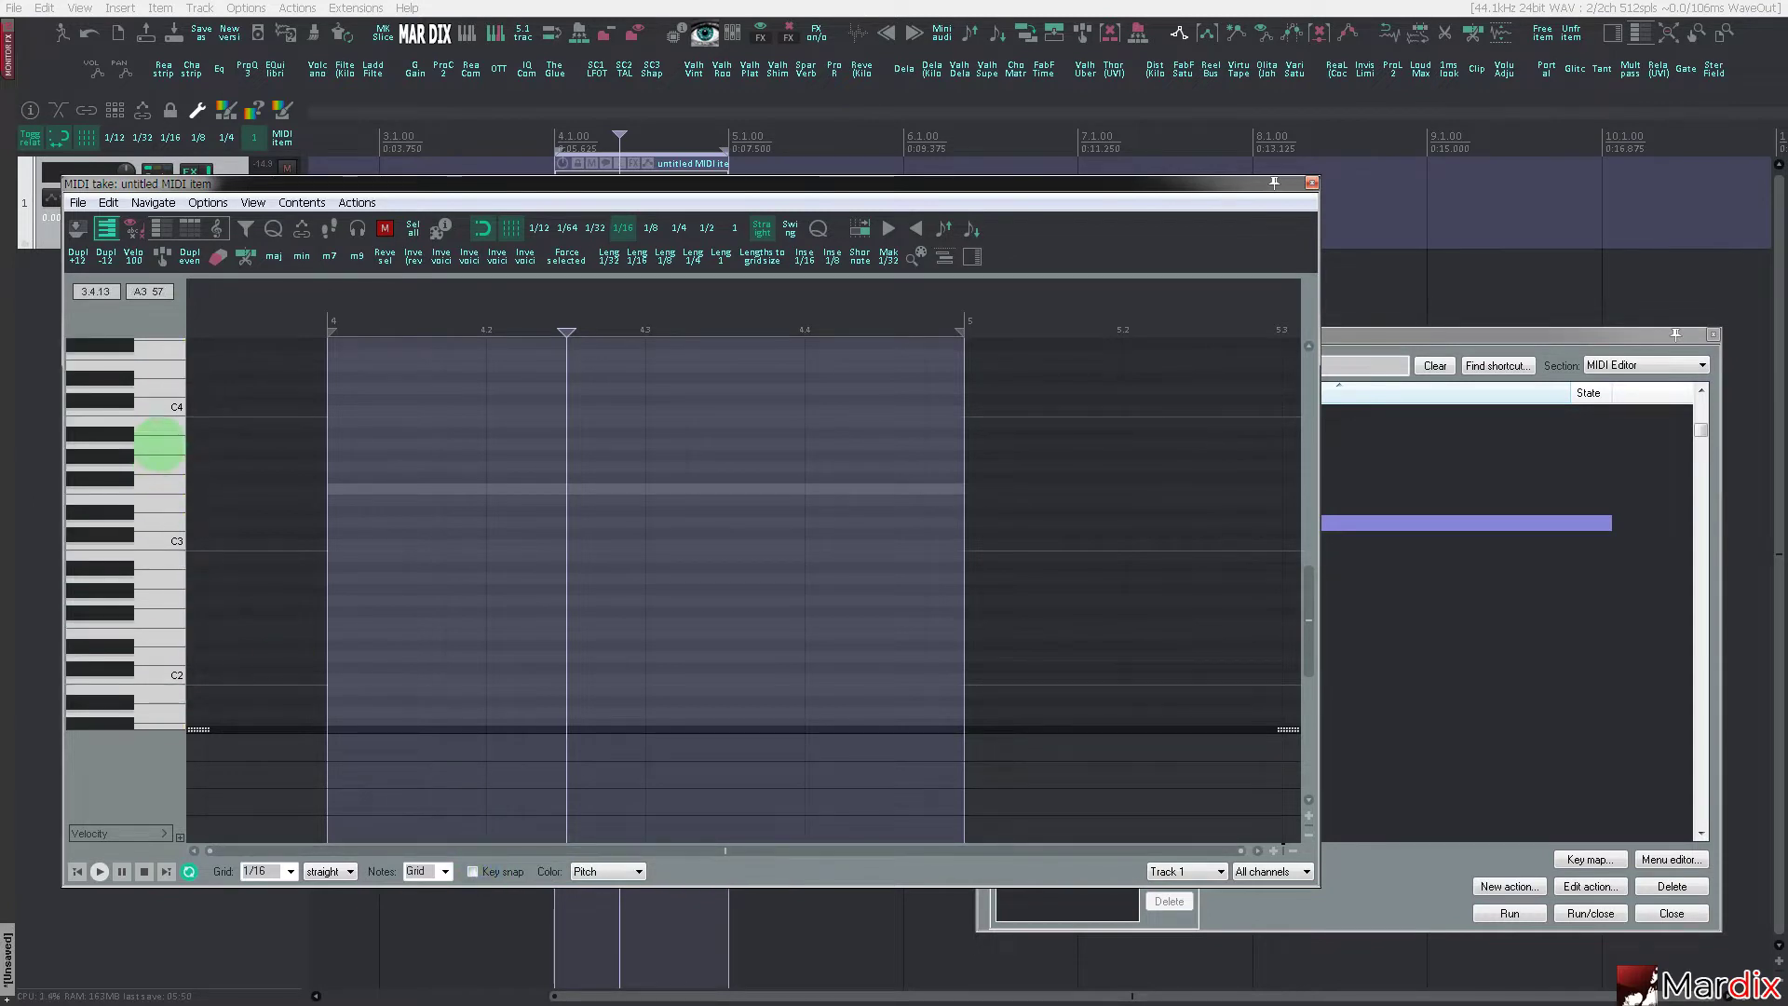
pyautogui.moveTo(1375, 334); pyautogui.dragTo(1384, 335)
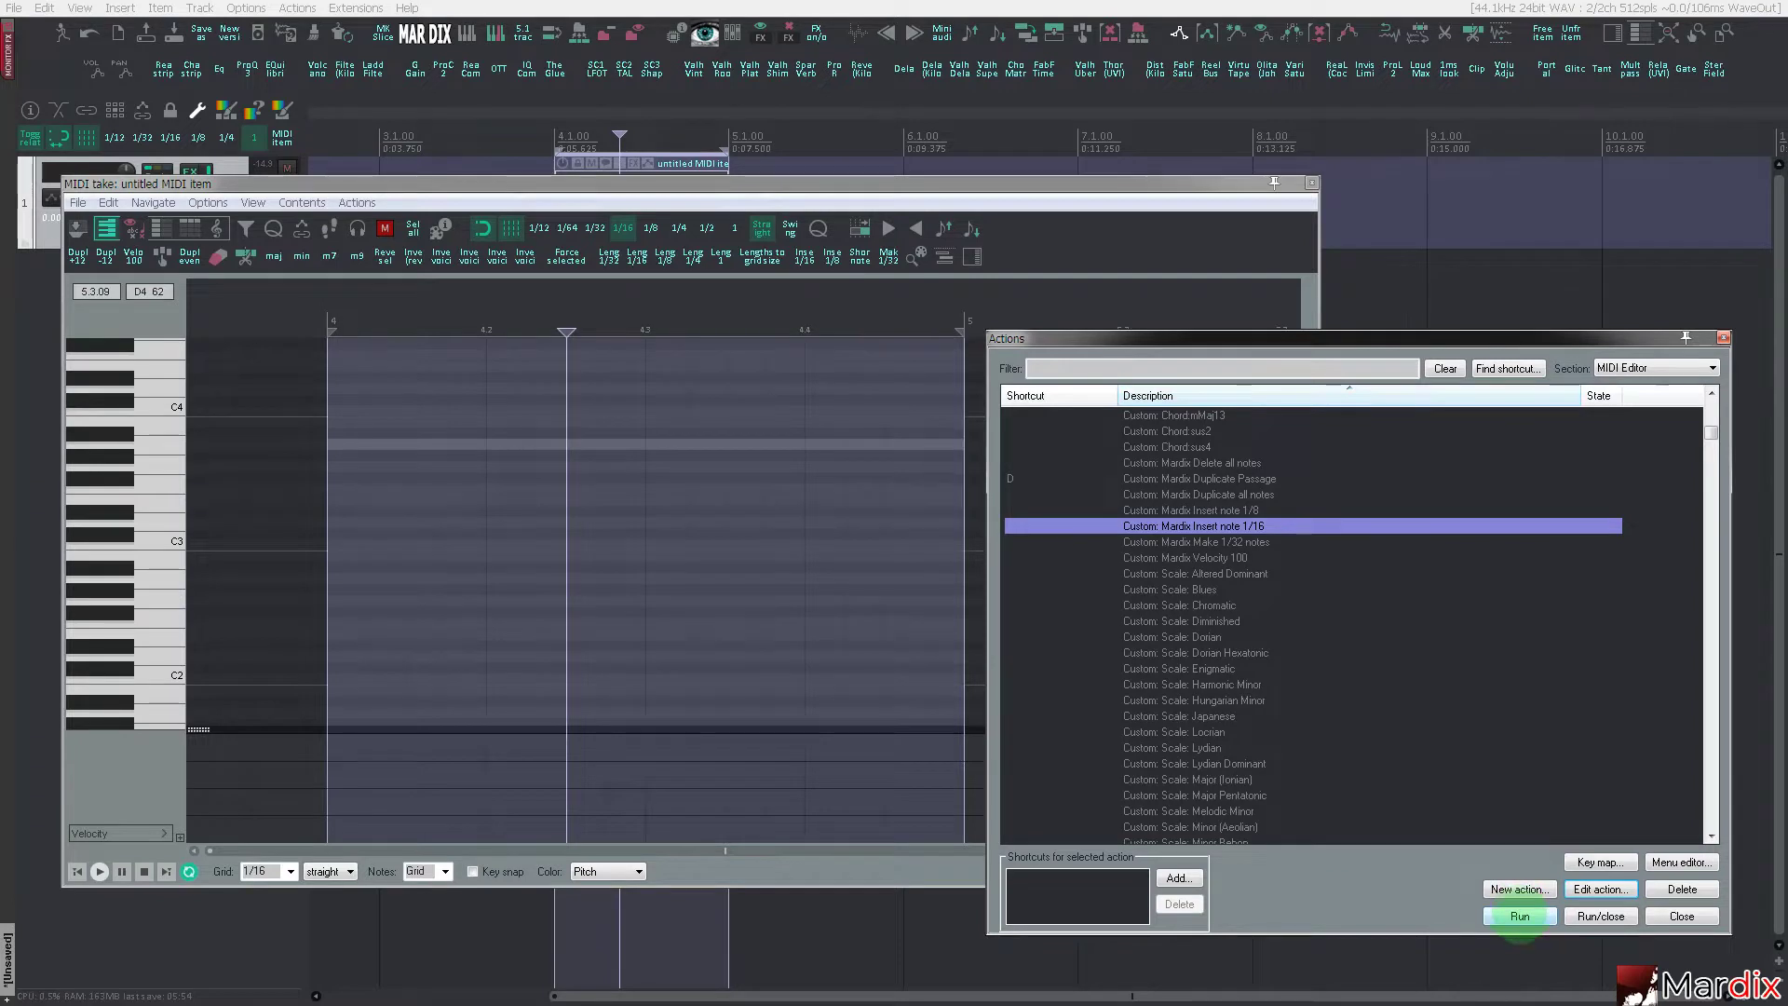
pyautogui.click(1520, 916)
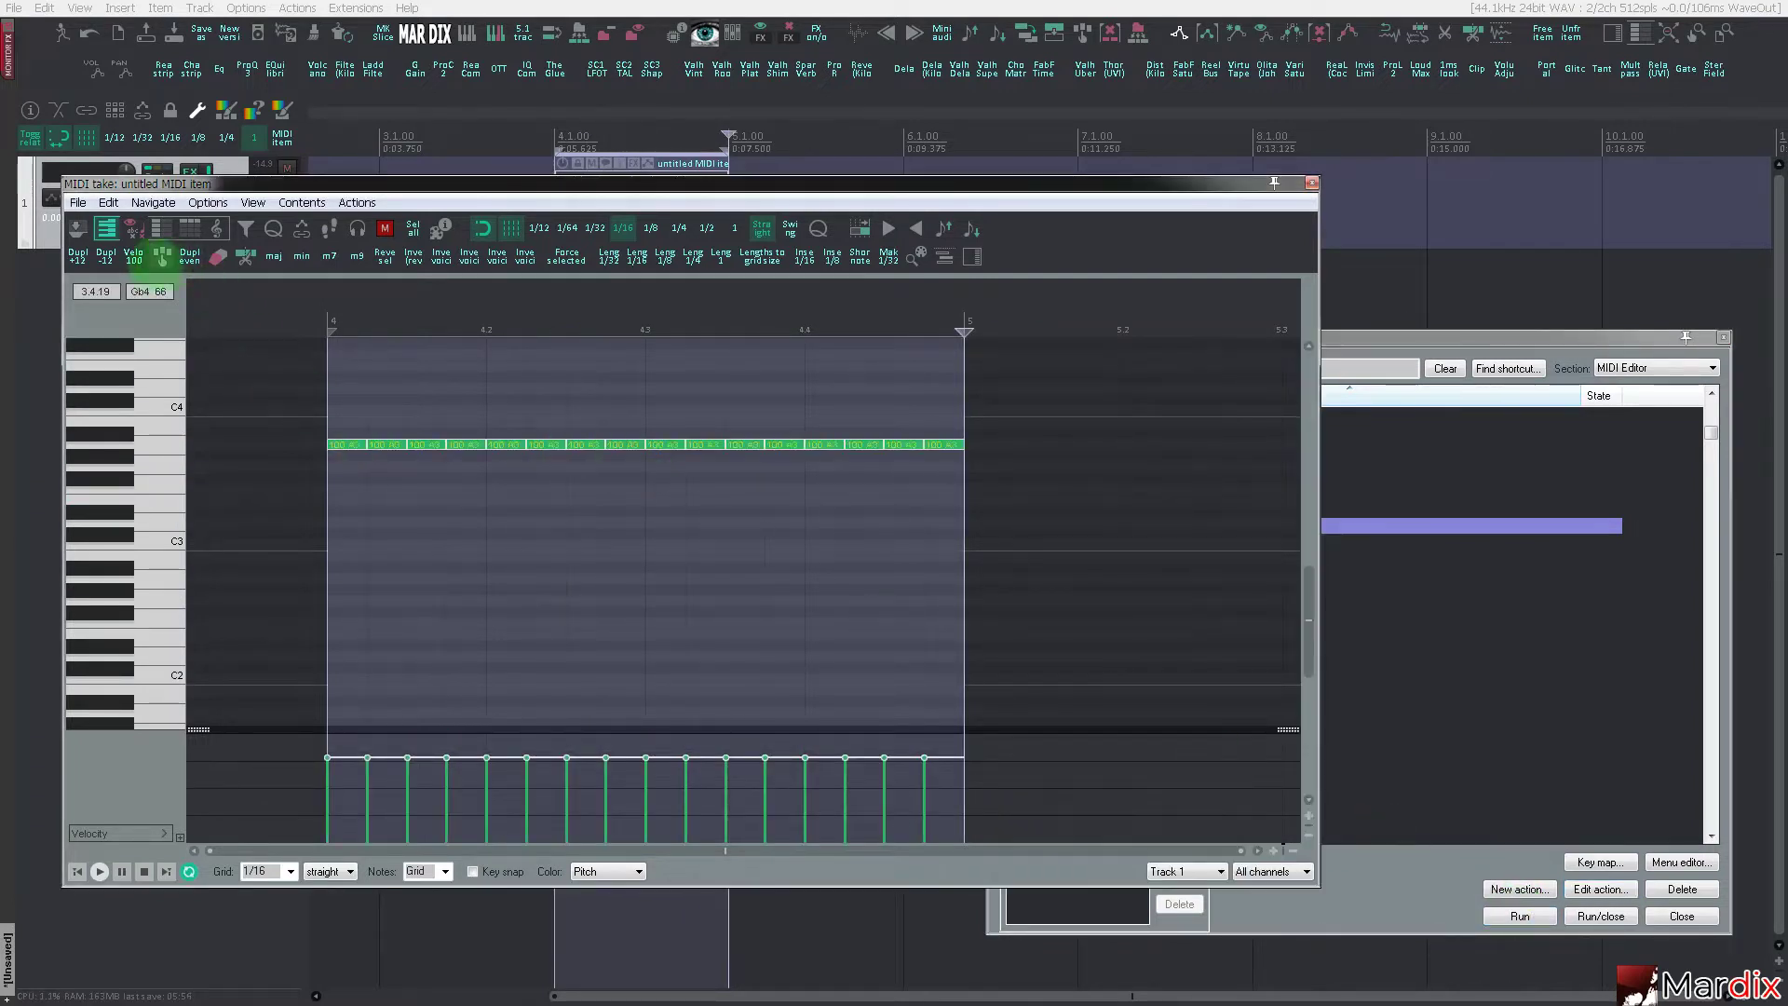
# - Enable key snap in the MIDI editor with root A and the Natural minor scale
pyautogui.moveTo(495, 304); pyautogui.dragTo(508, 306)
pyautogui.scroll(3, 492, 402)
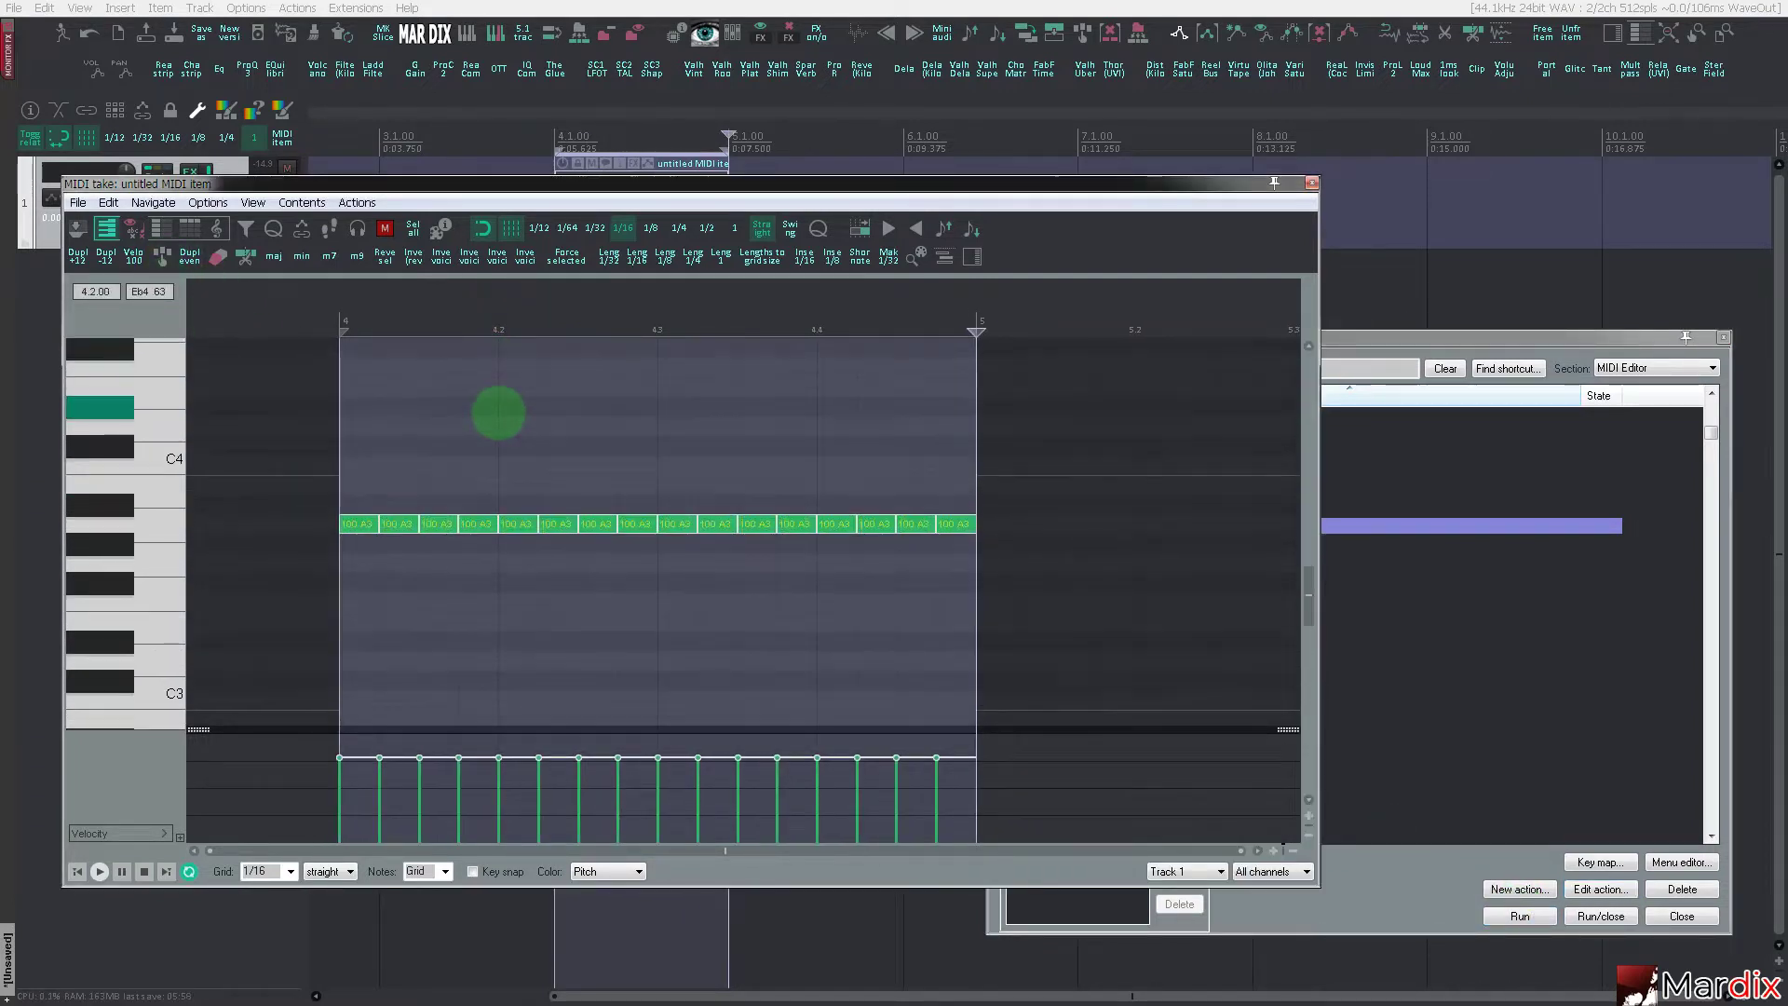
pyautogui.scroll(1, 496, 408)
pyautogui.click(548, 324)
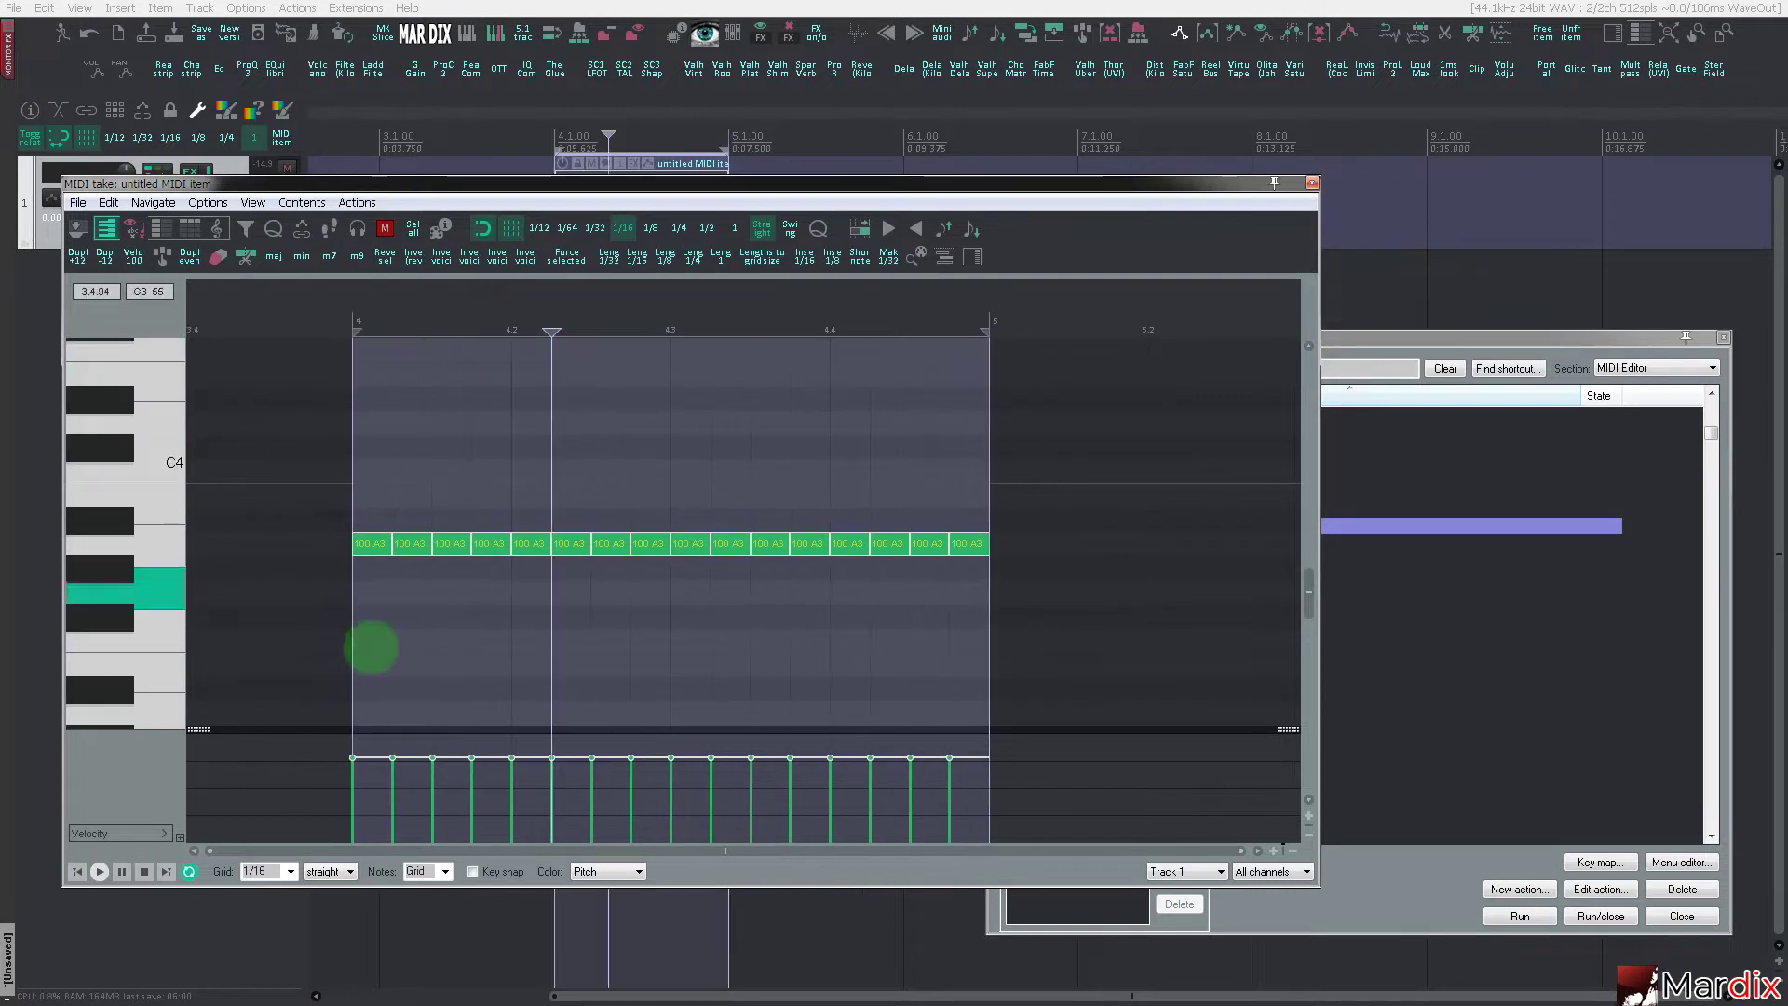
pyautogui.click(503, 871)
pyautogui.click(550, 871)
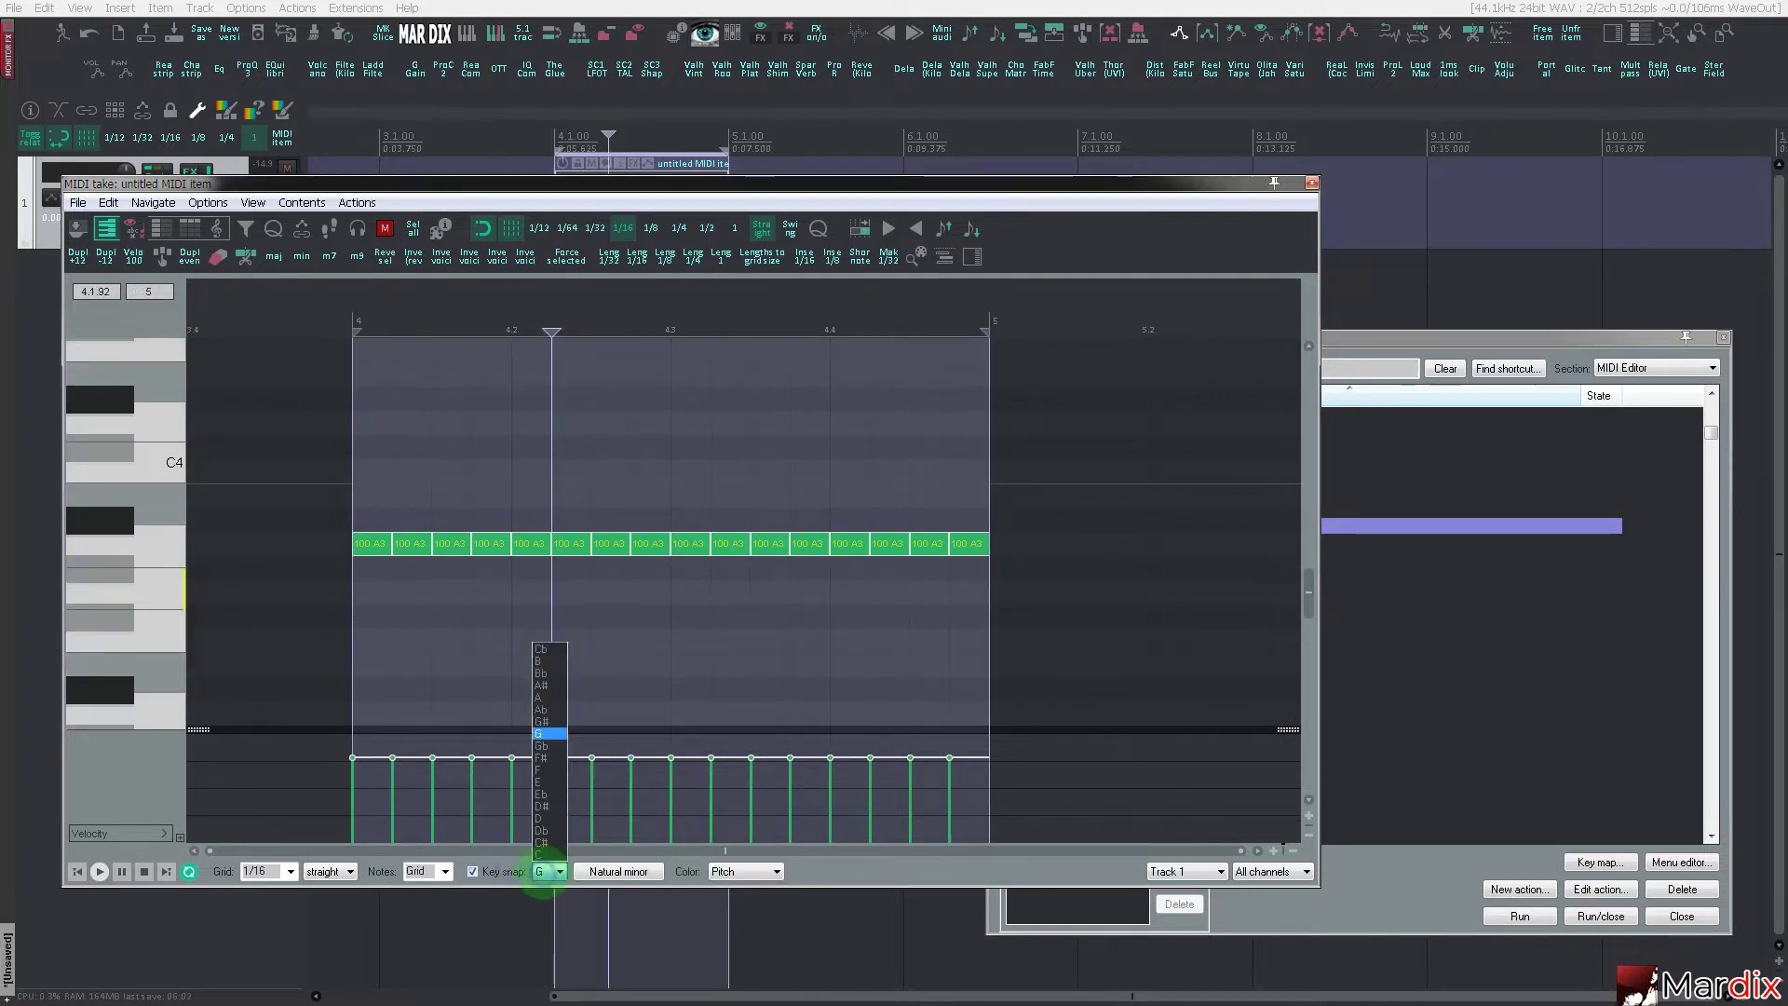
pyautogui.click(541, 698)
pyautogui.click(618, 871)
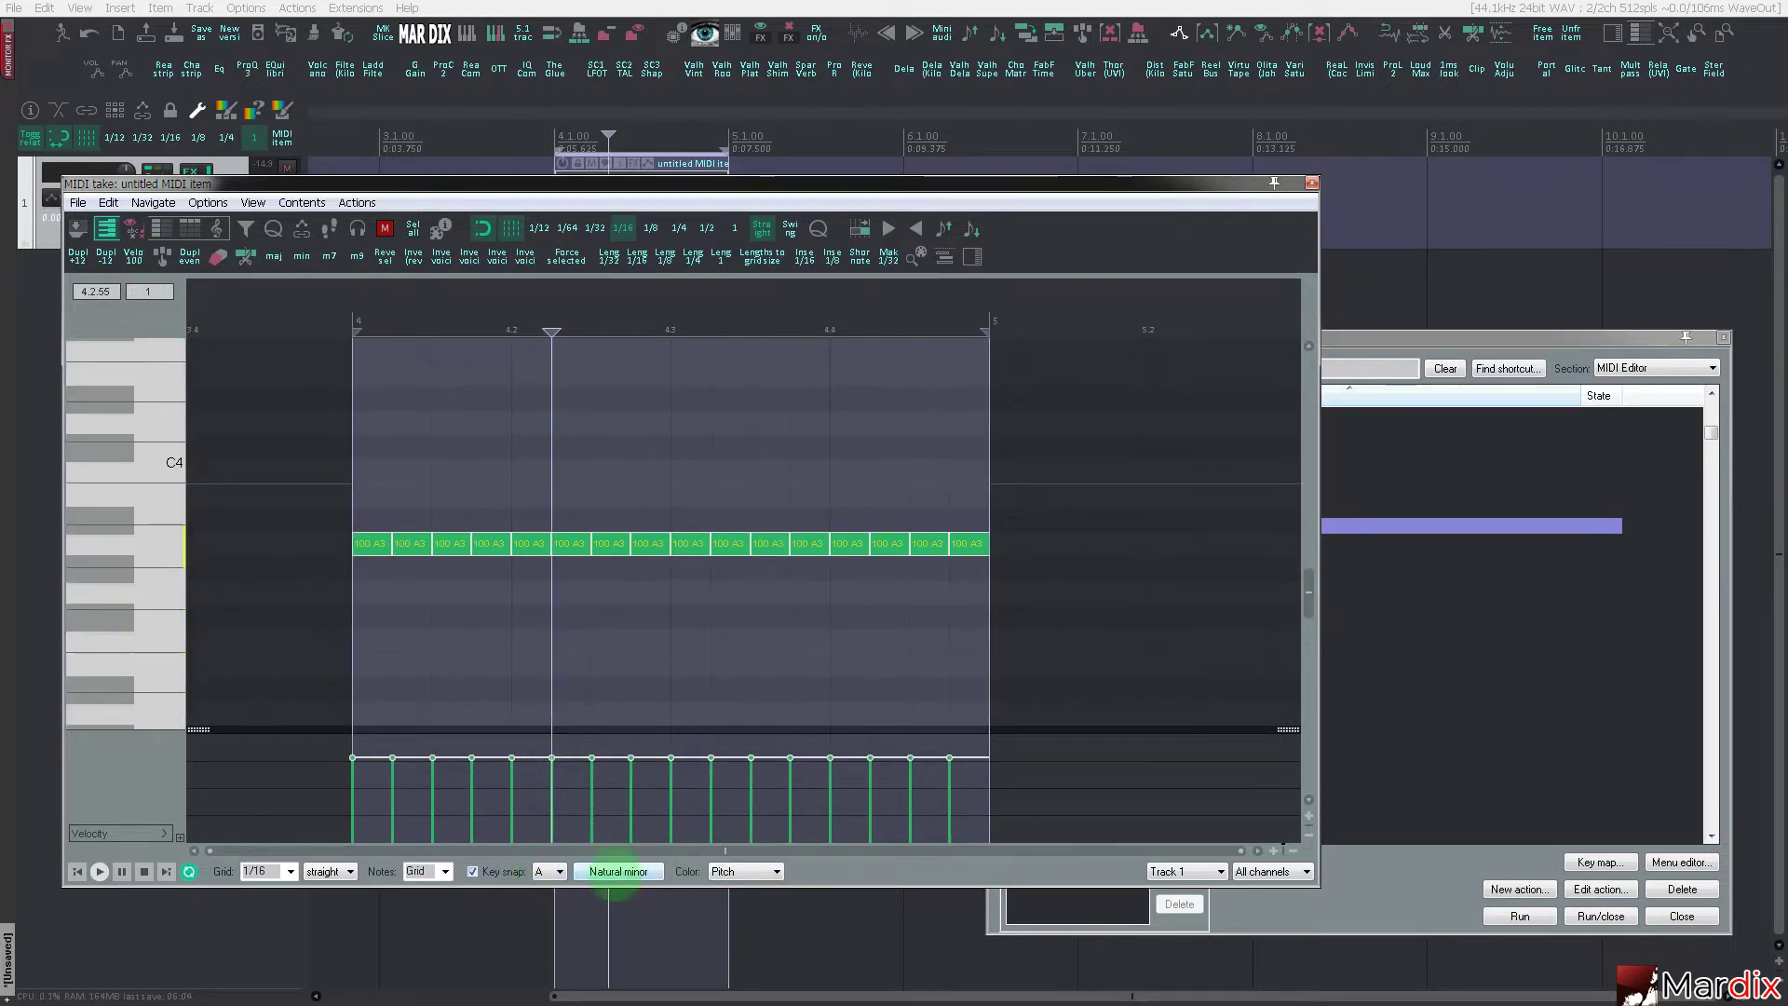
pyautogui.click(637, 690)
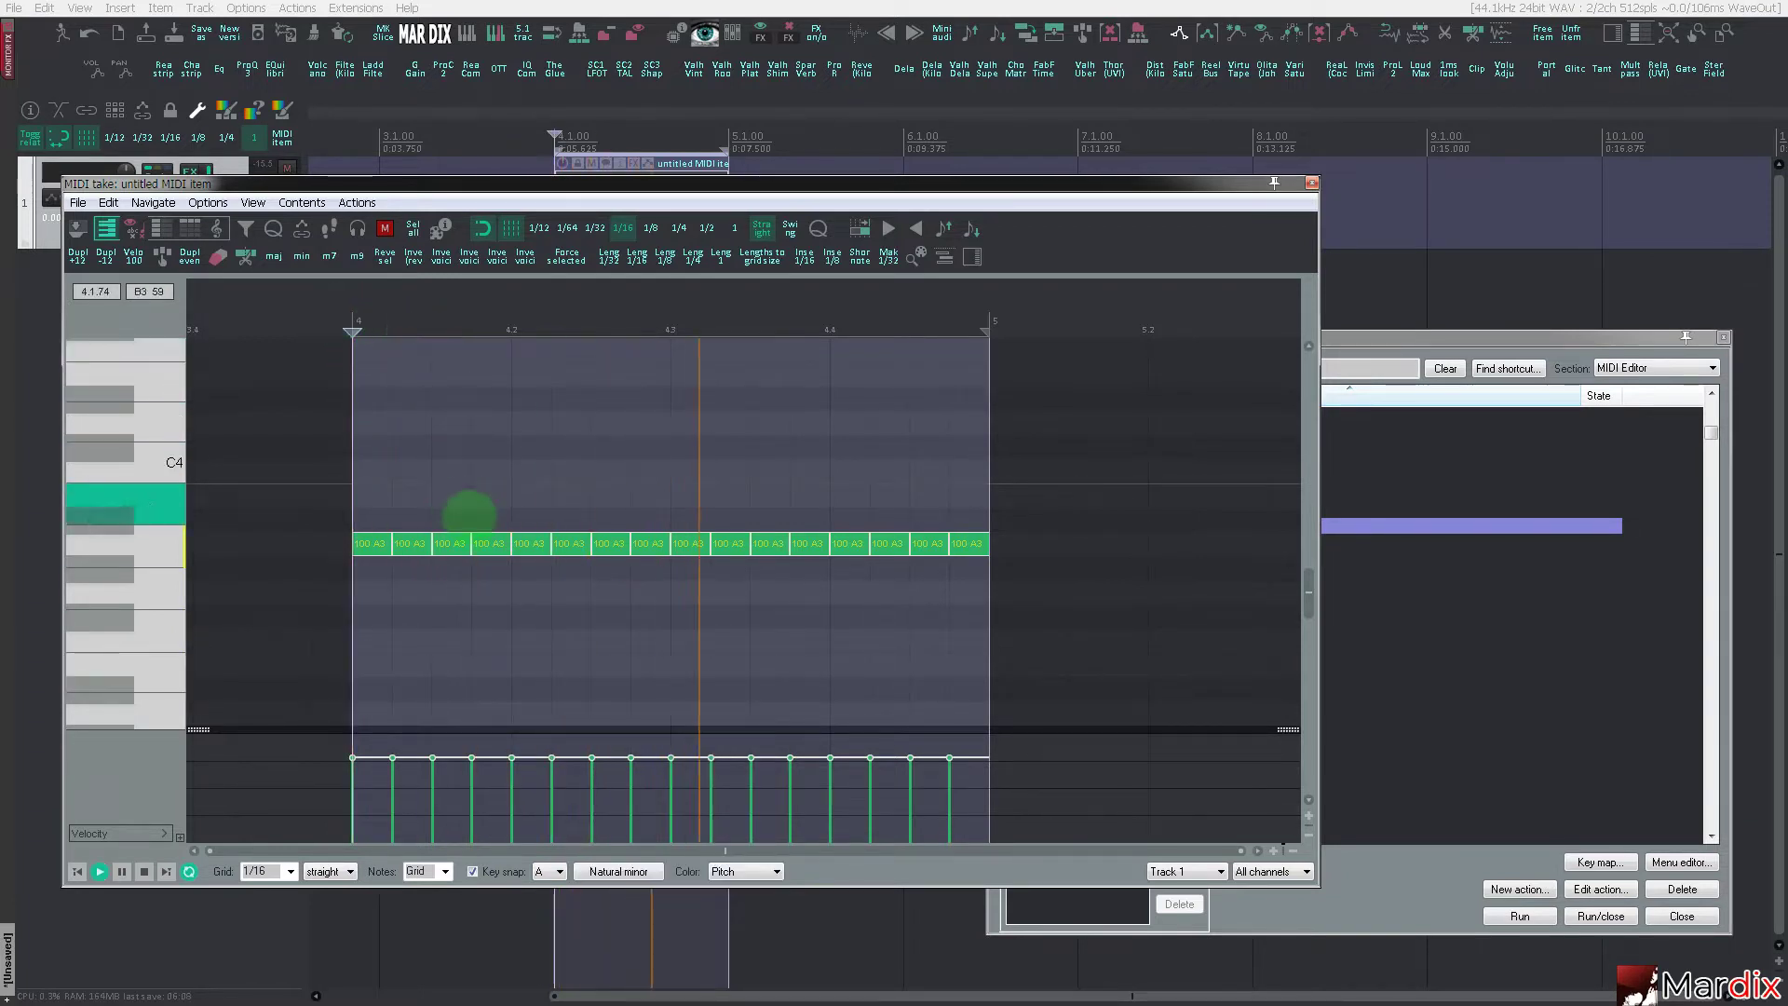
# - Raise the fourth, seventh, twelfth and fifteenth sixteenth notes by one octave to A4
pyautogui.scroll(3, 168, 579)
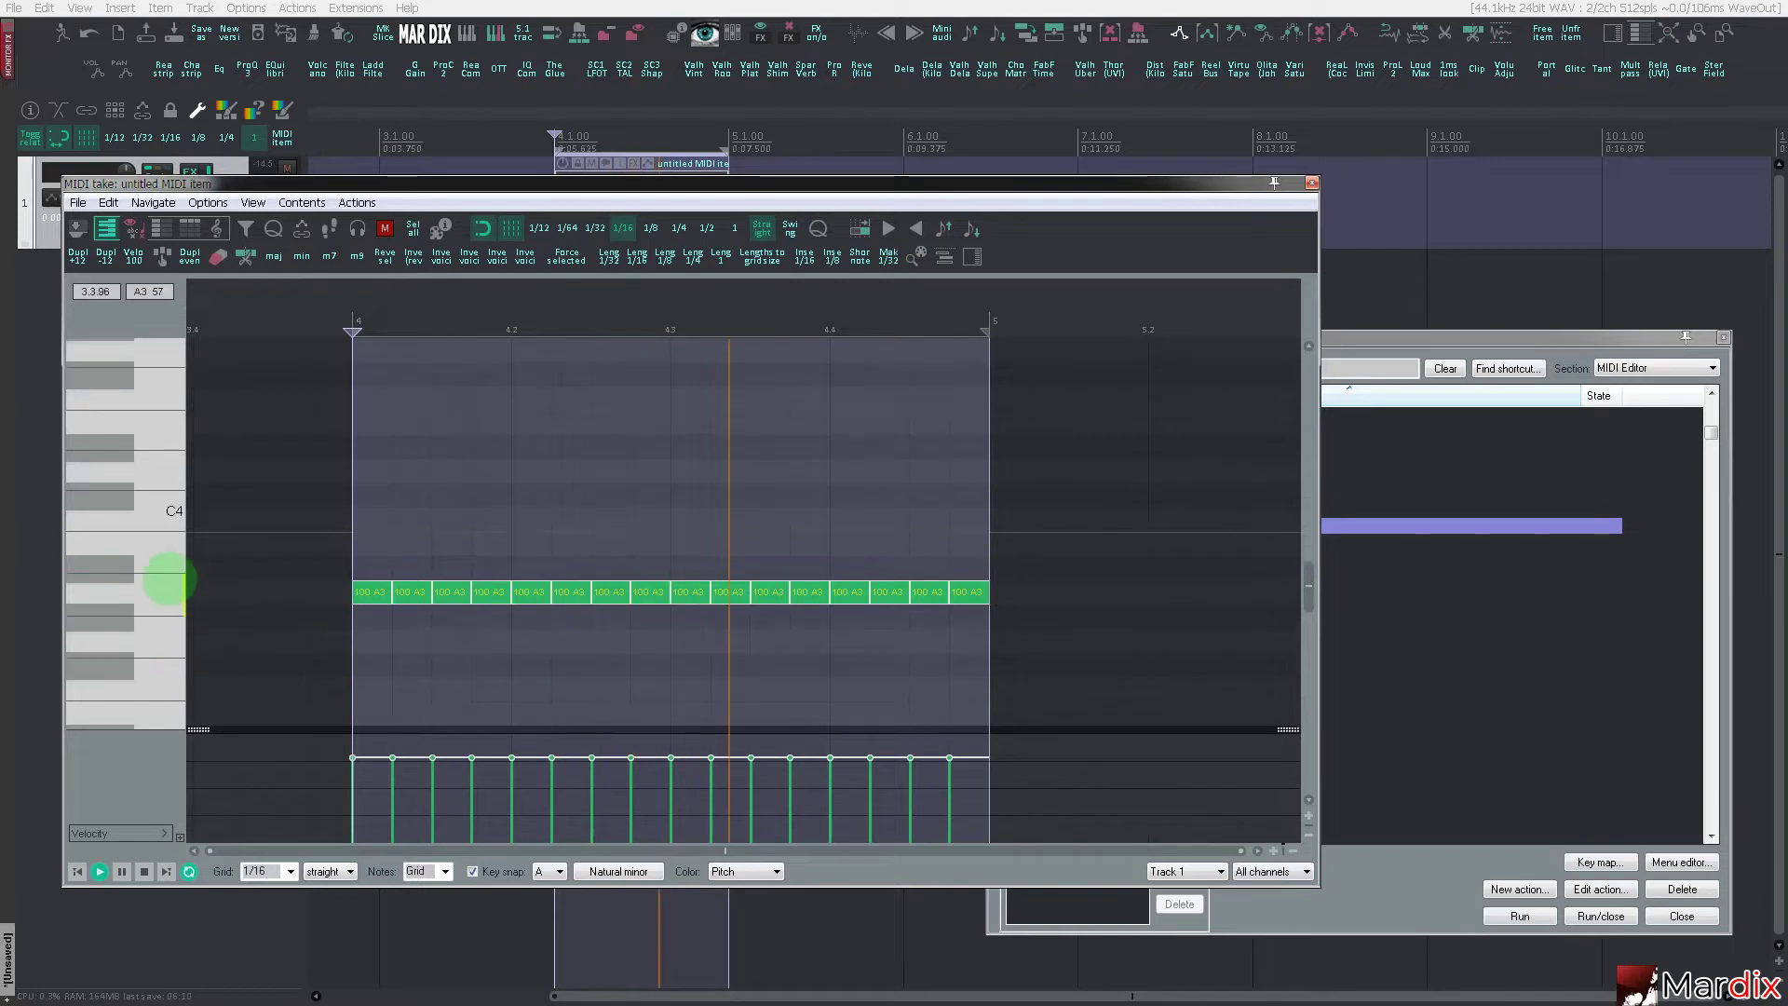
pyautogui.click(451, 615)
pyautogui.click(487, 617)
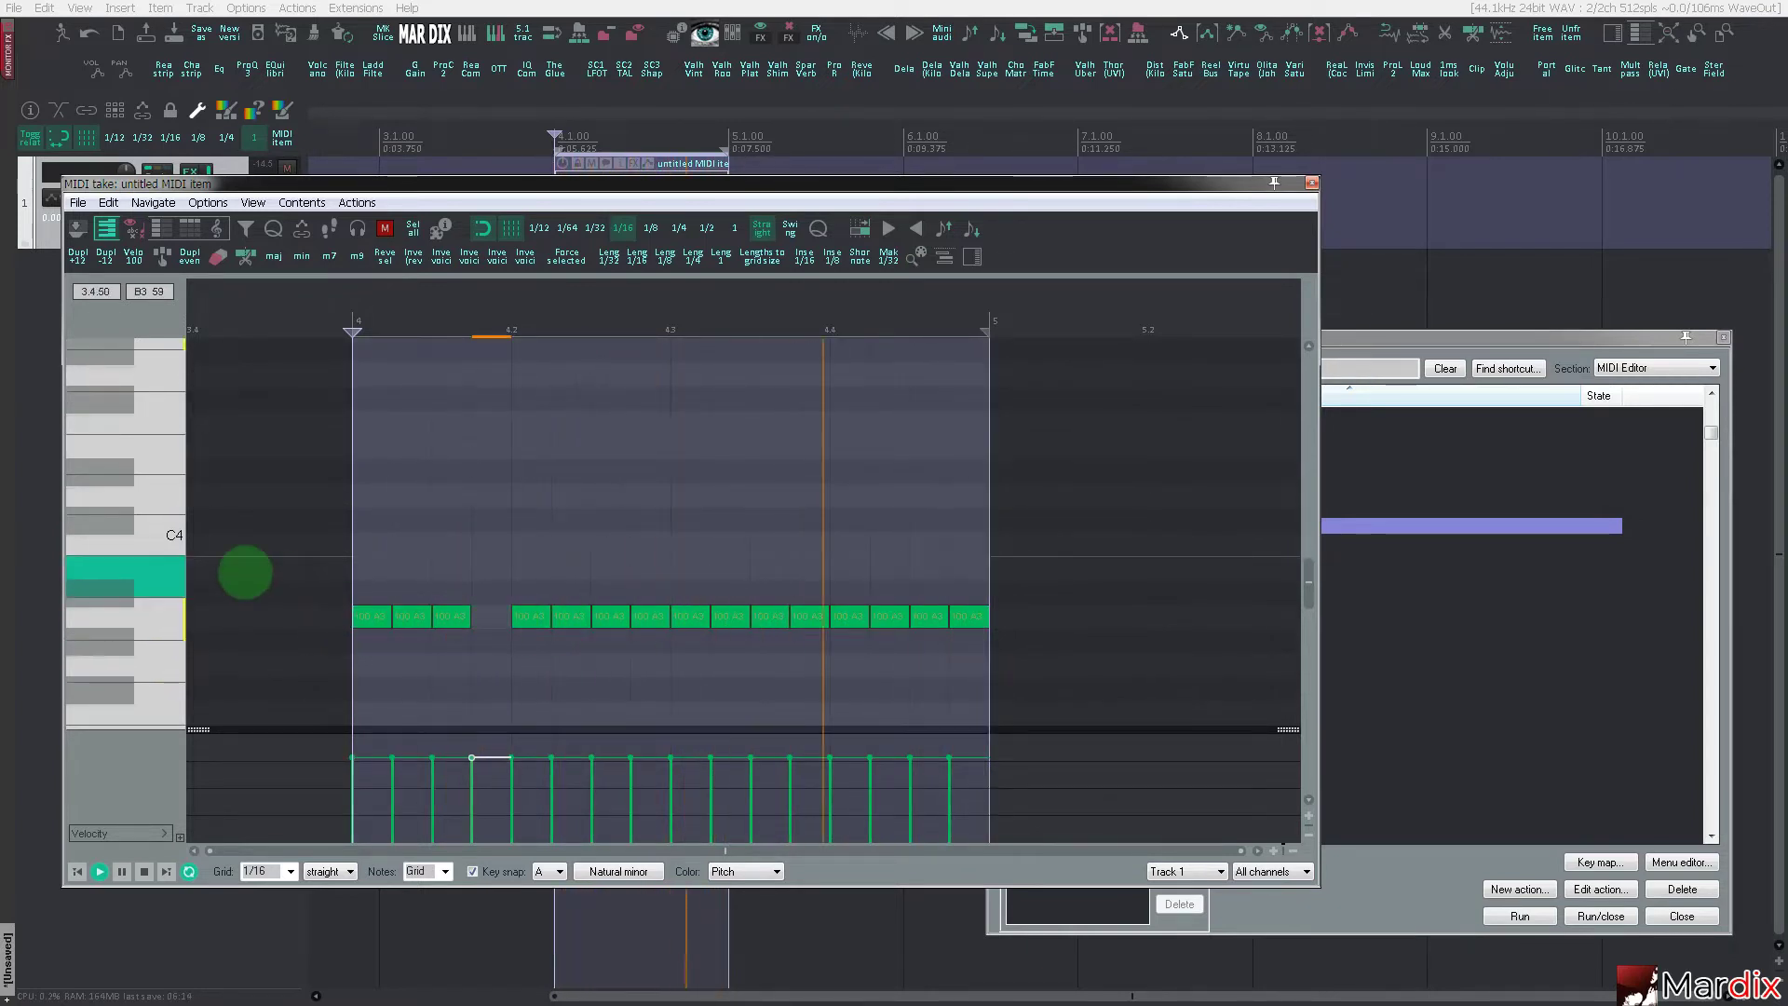
pyautogui.scroll(1, 244, 574)
pyautogui.scroll(3, 147, 535)
pyautogui.click(563, 689)
pyautogui.hotkey('ctrl', 'Up')
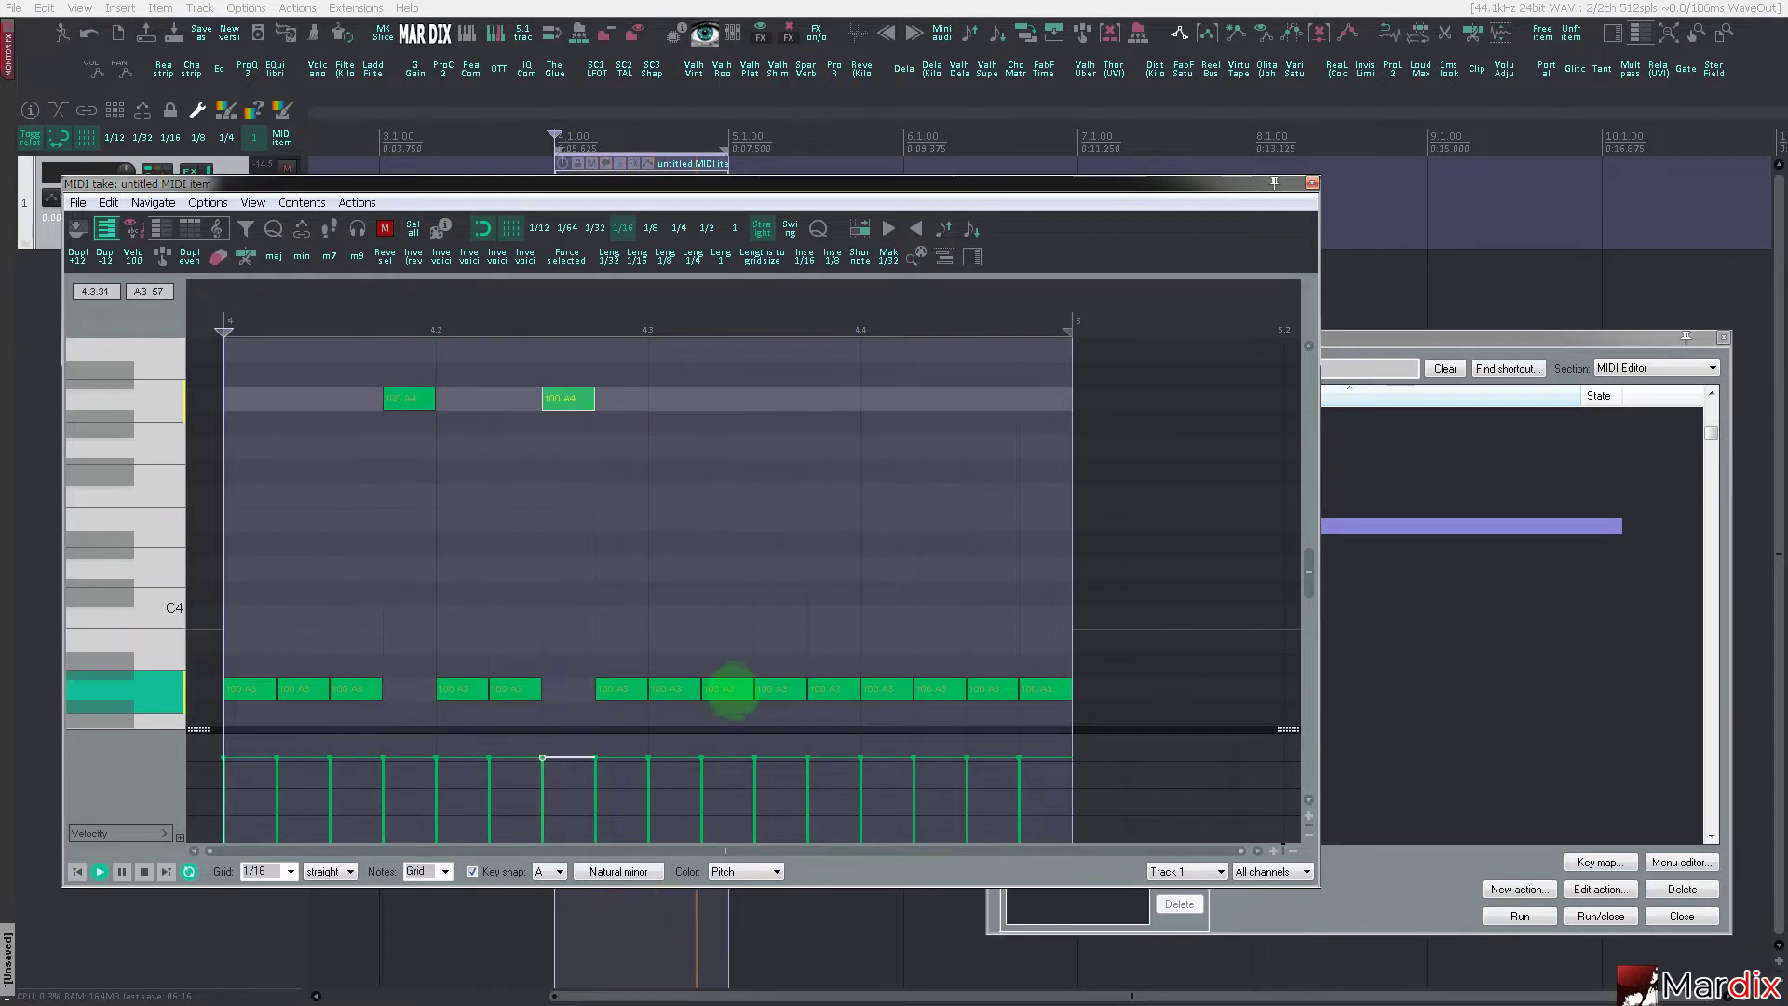
pyautogui.click(824, 689)
pyautogui.hotkey('ctrl', 'Up')
pyautogui.click(980, 689)
pyautogui.hotkey('ctrl', 'Up')
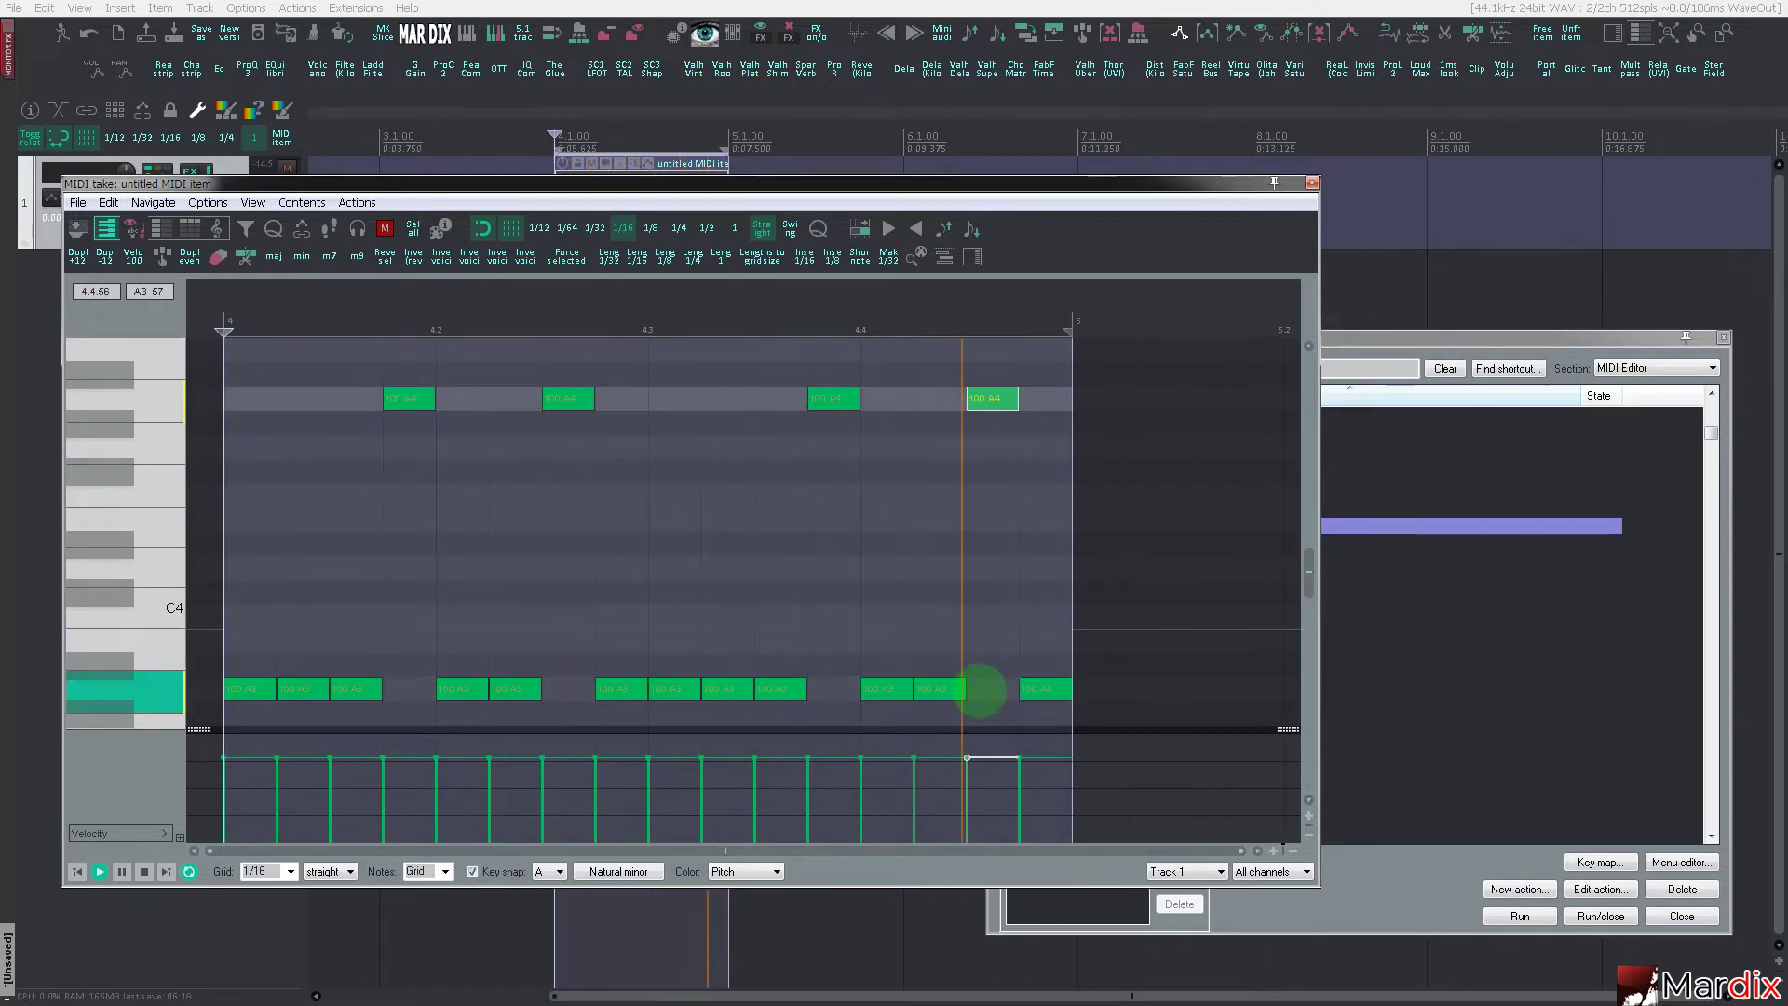
# - Move the ninth sixteenth note to G4 and the second one to C4
pyautogui.click(673, 689)
pyautogui.hotkey('ctrl', 'Up')
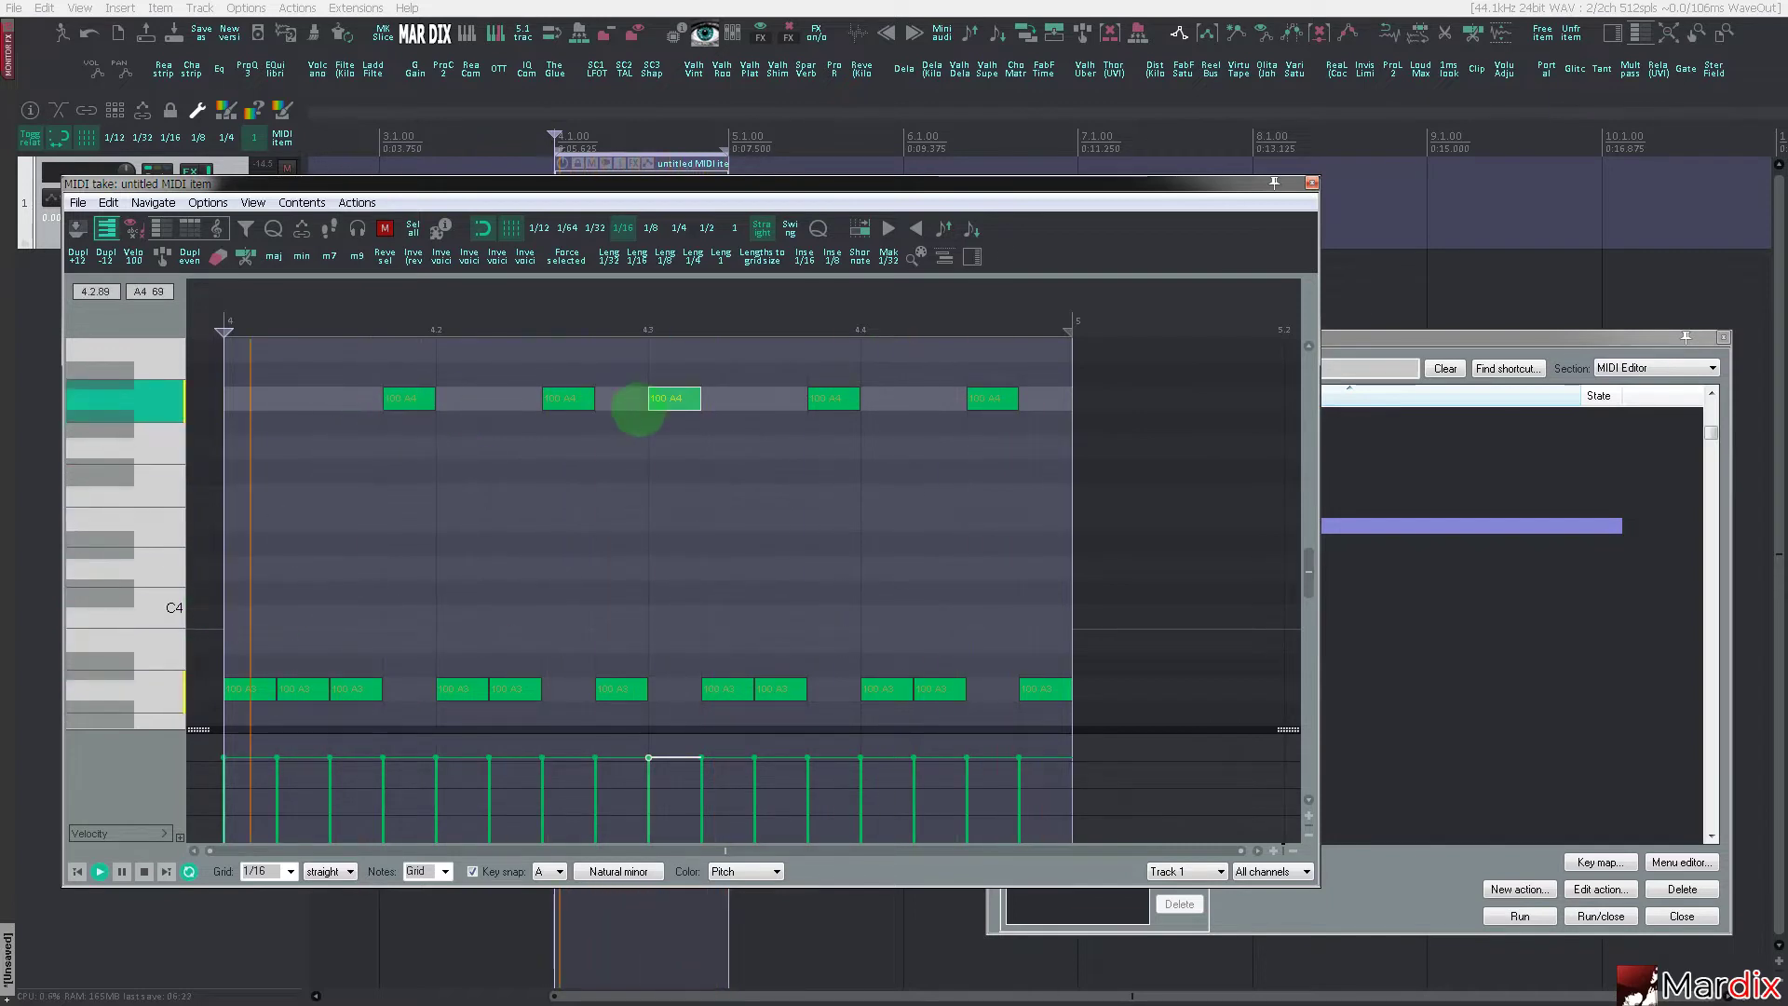
pyautogui.moveTo(673, 408); pyautogui.dragTo(673, 447)
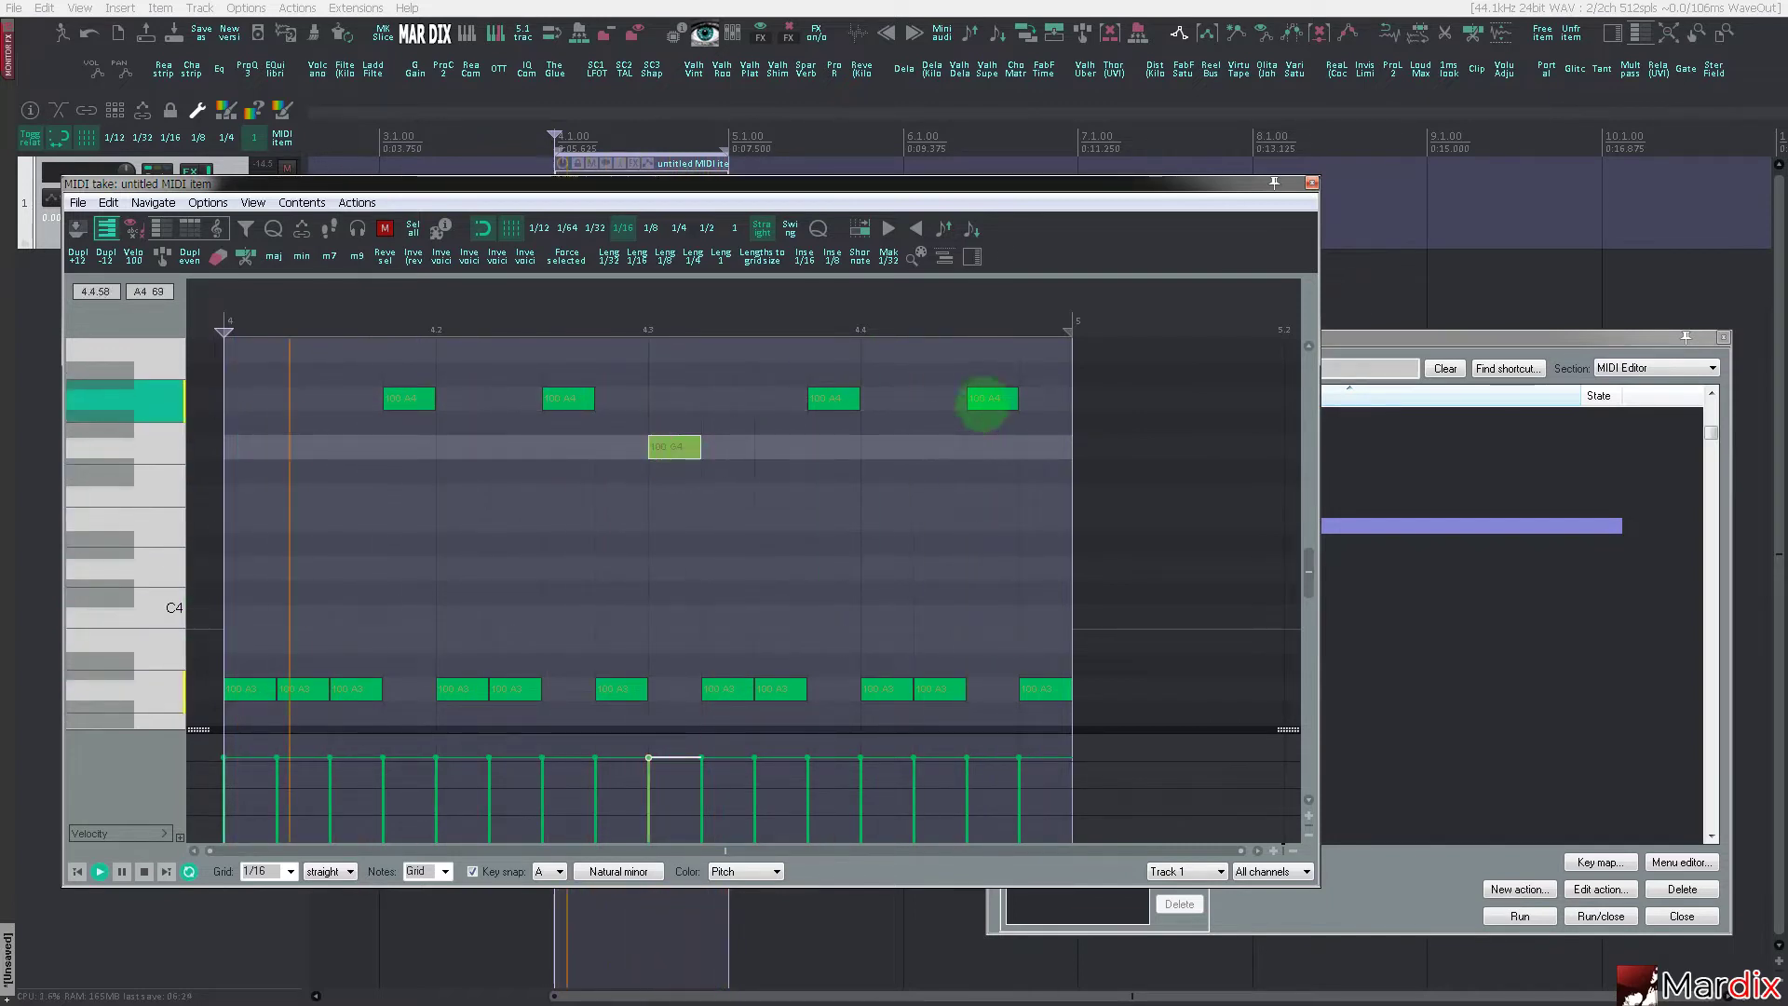
pyautogui.moveTo(302, 690); pyautogui.dragTo(312, 623)
# - Move the MIDI editor clear of track 1, open the track's Obxd synthesizer, adjust its filter cutoff, and close it
pyautogui.moveTo(239, 184); pyautogui.dragTo(228, 286)
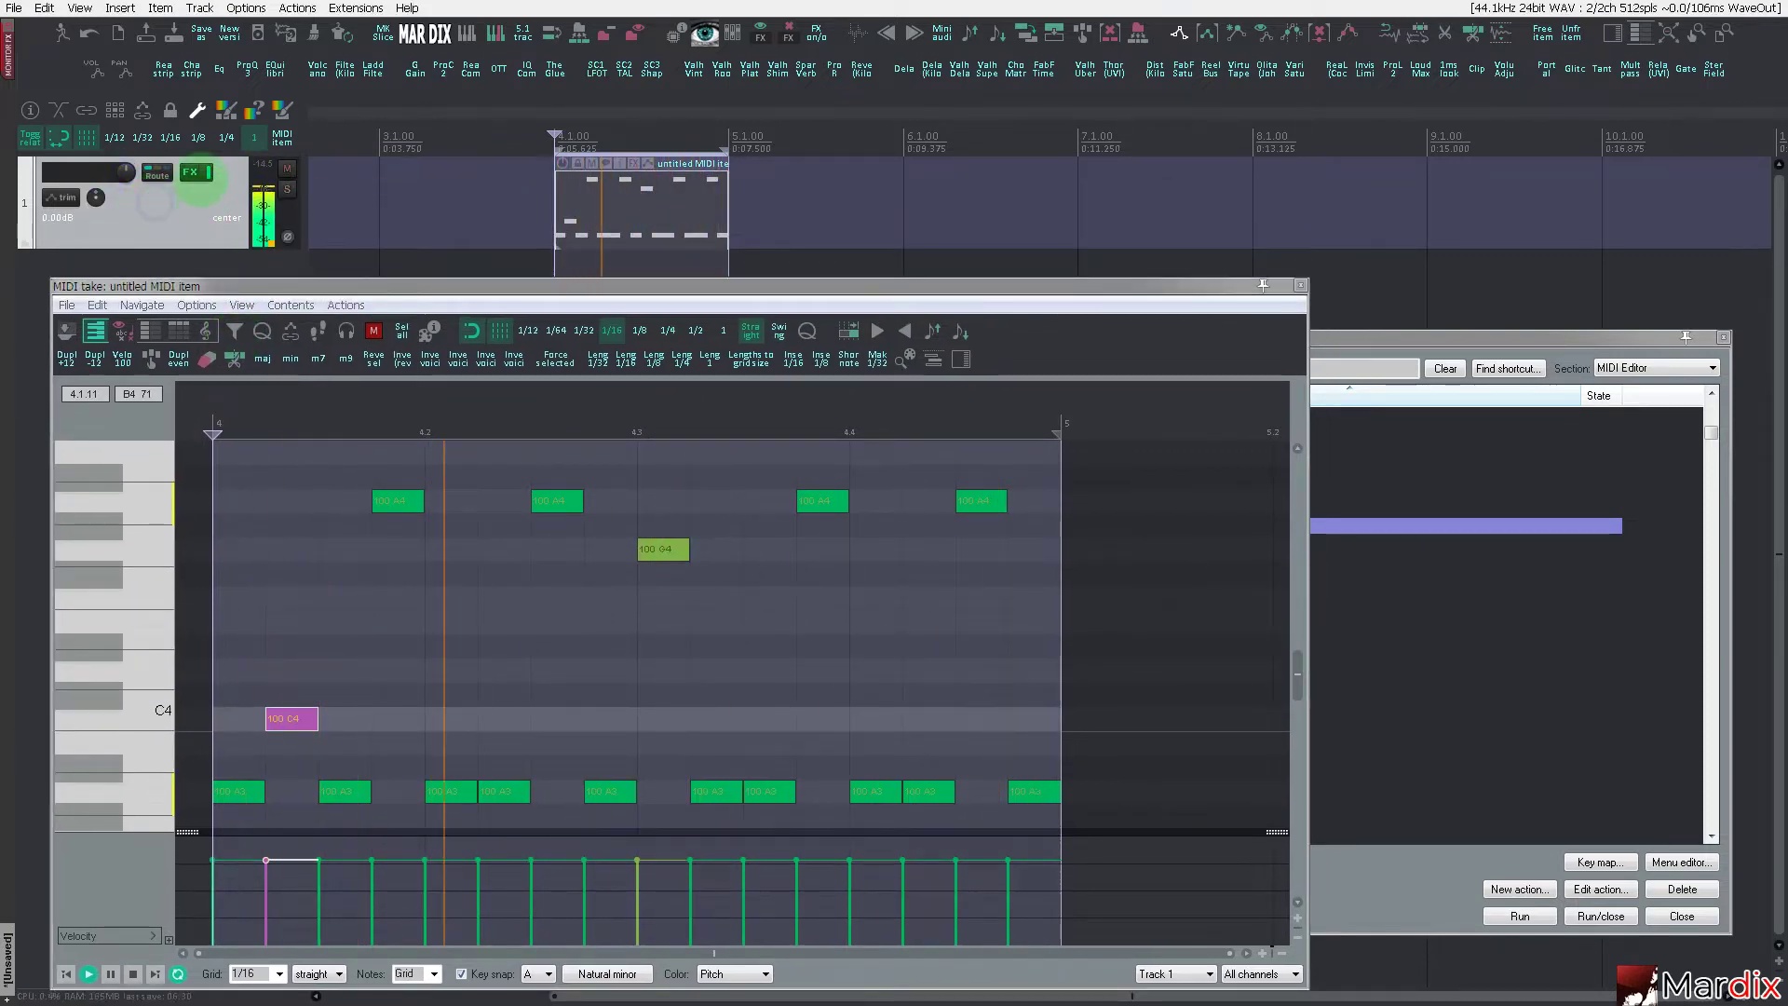
pyautogui.scroll(3, 160, 220)
pyautogui.click(120, 228)
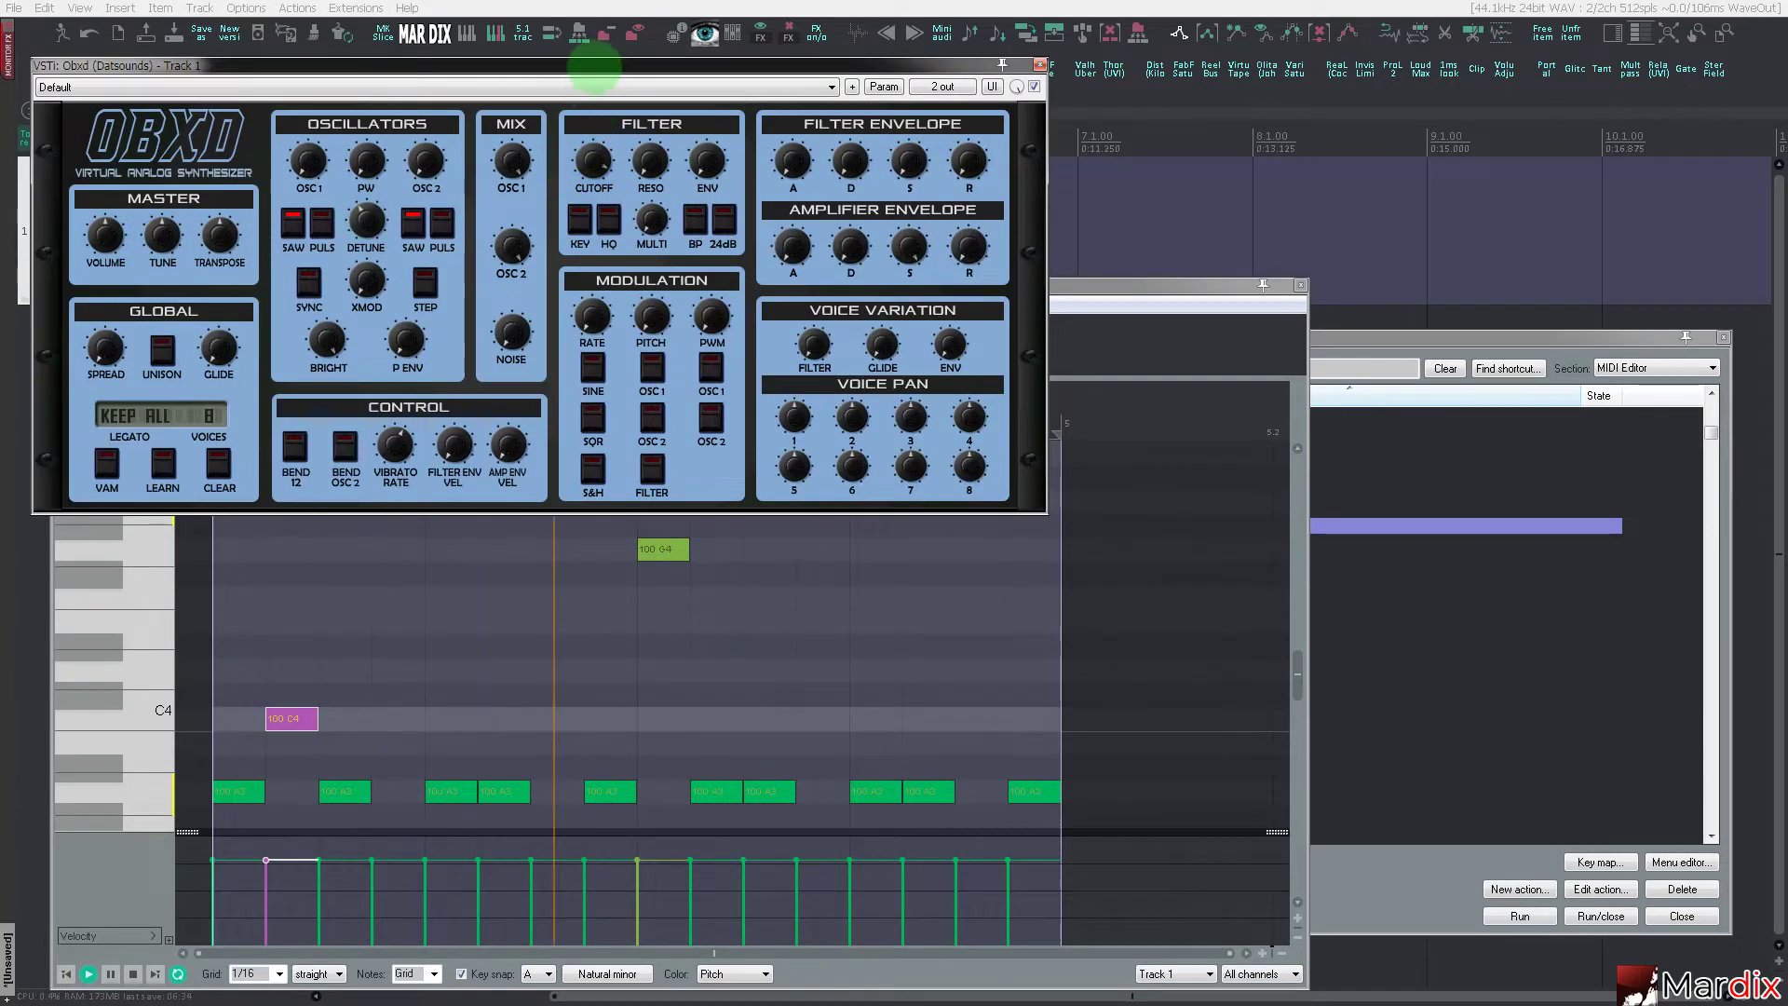
pyautogui.moveTo(591, 65); pyautogui.dragTo(651, 164)
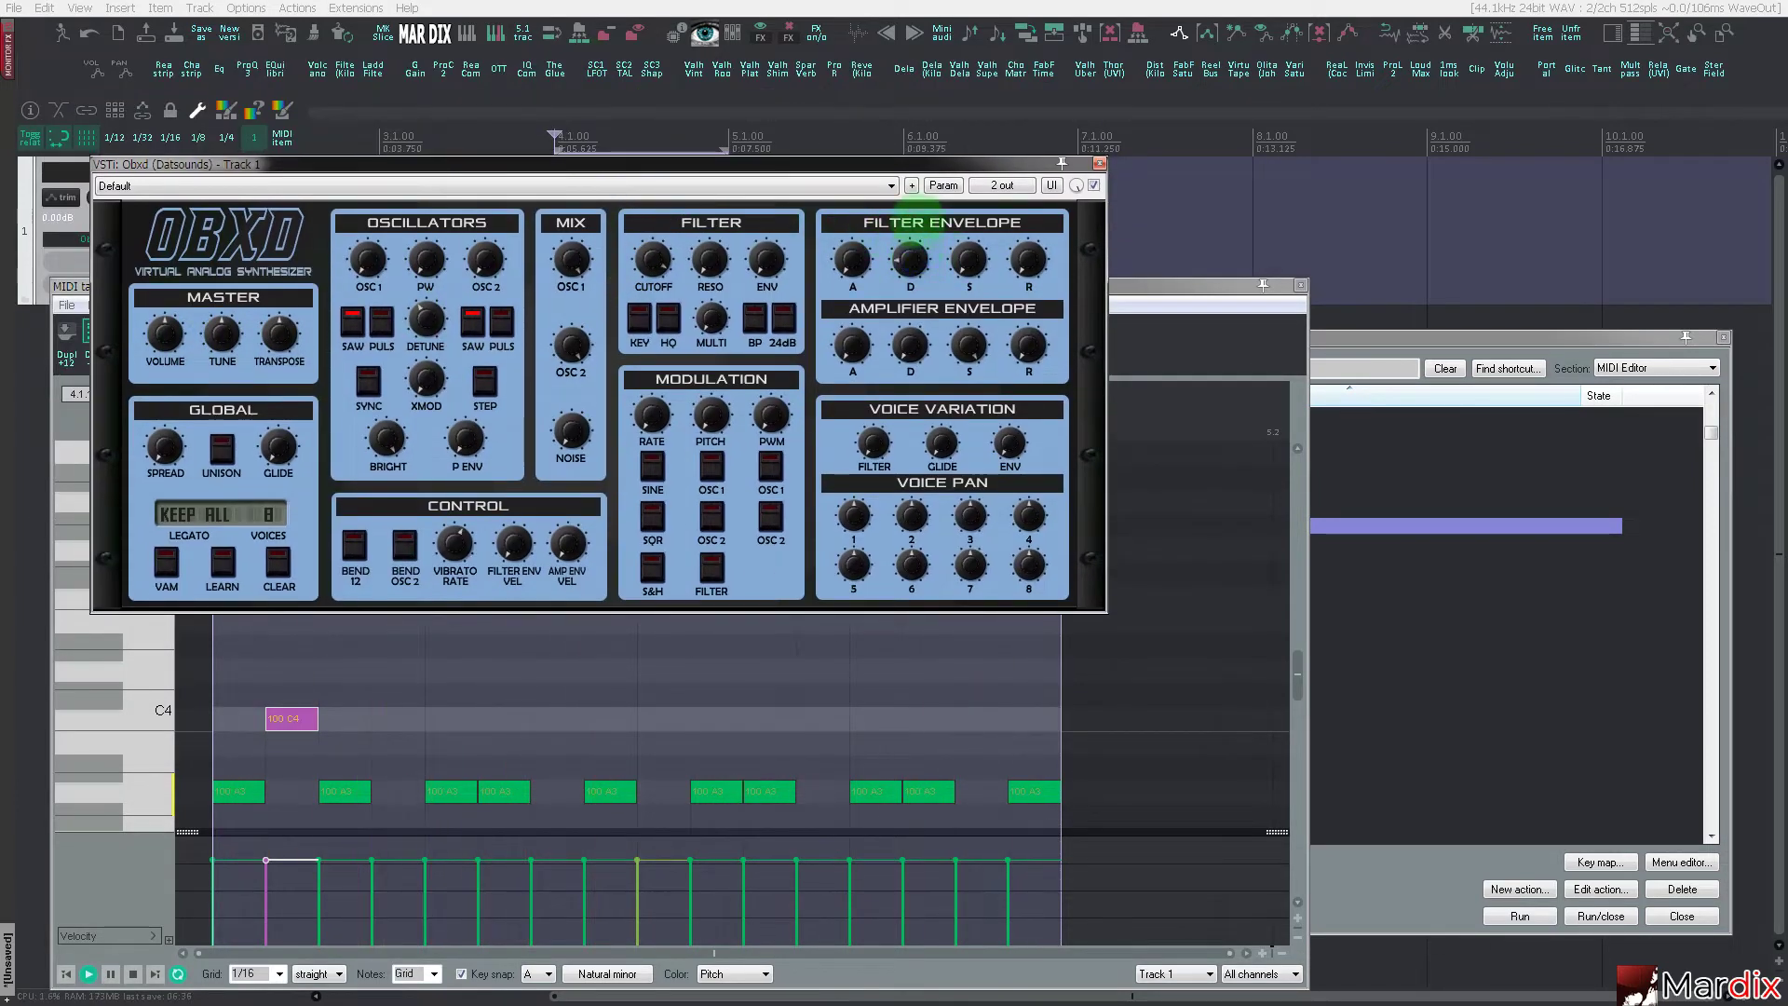
pyautogui.click(912, 186)
pyautogui.click(656, 253)
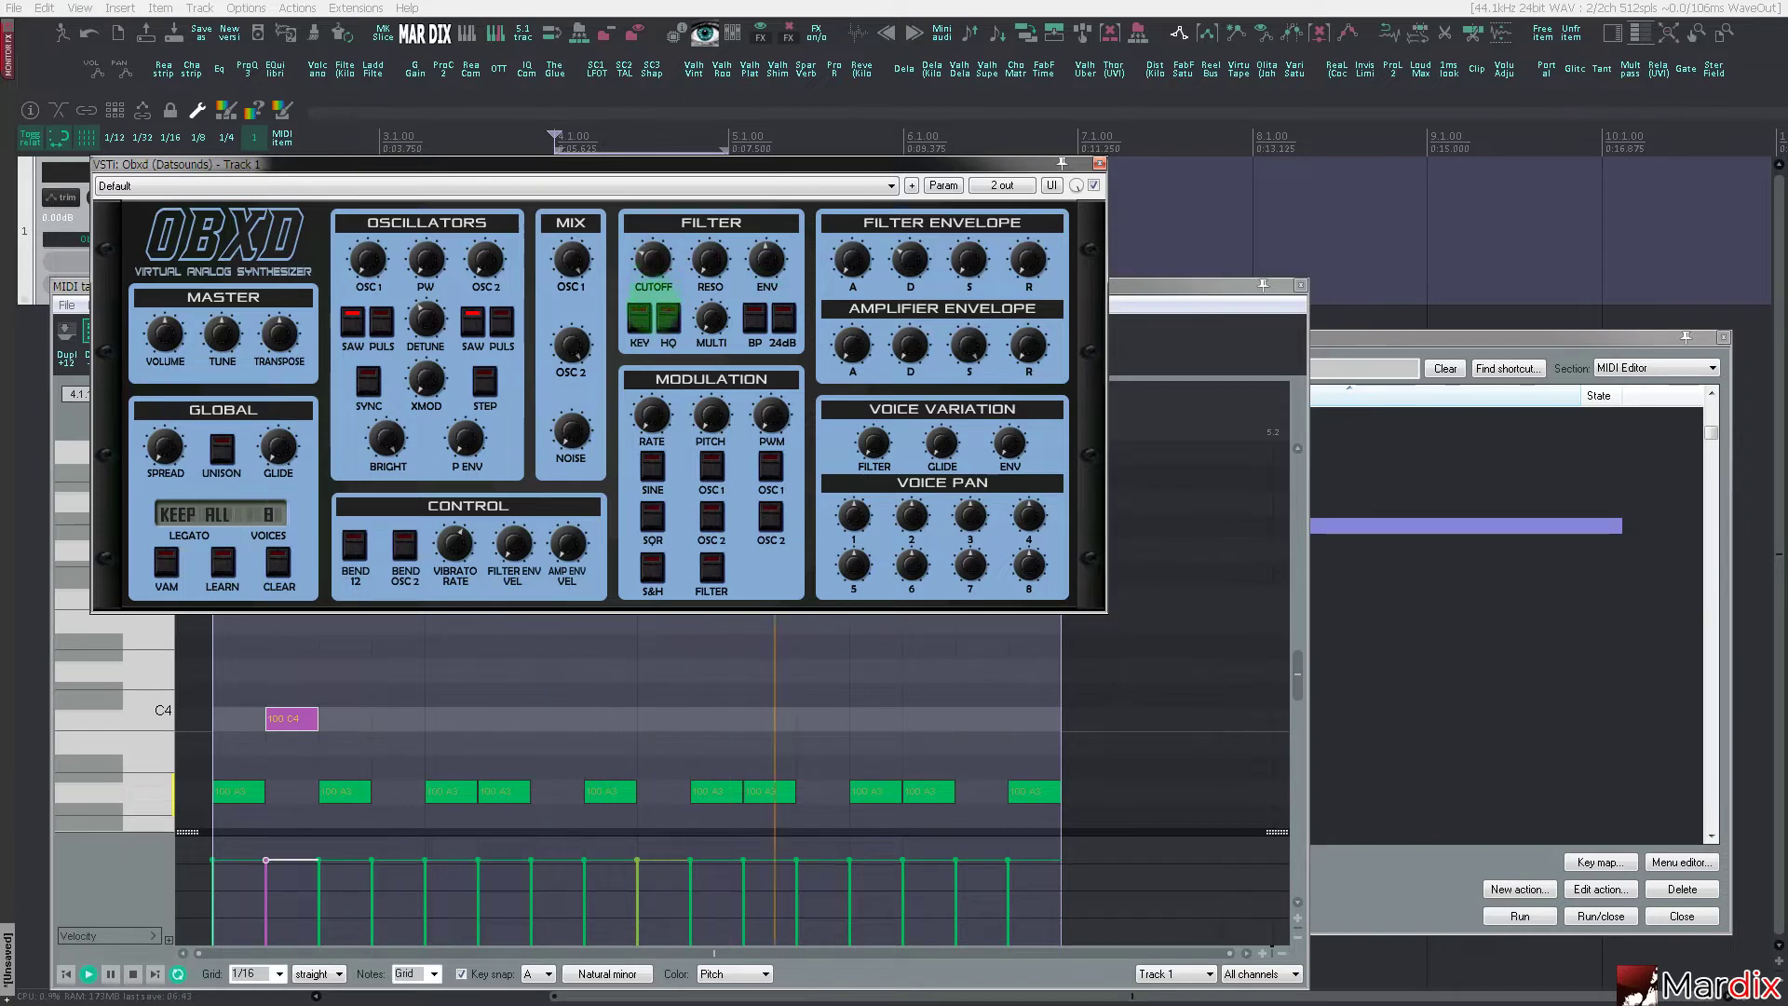
pyautogui.click(1098, 162)
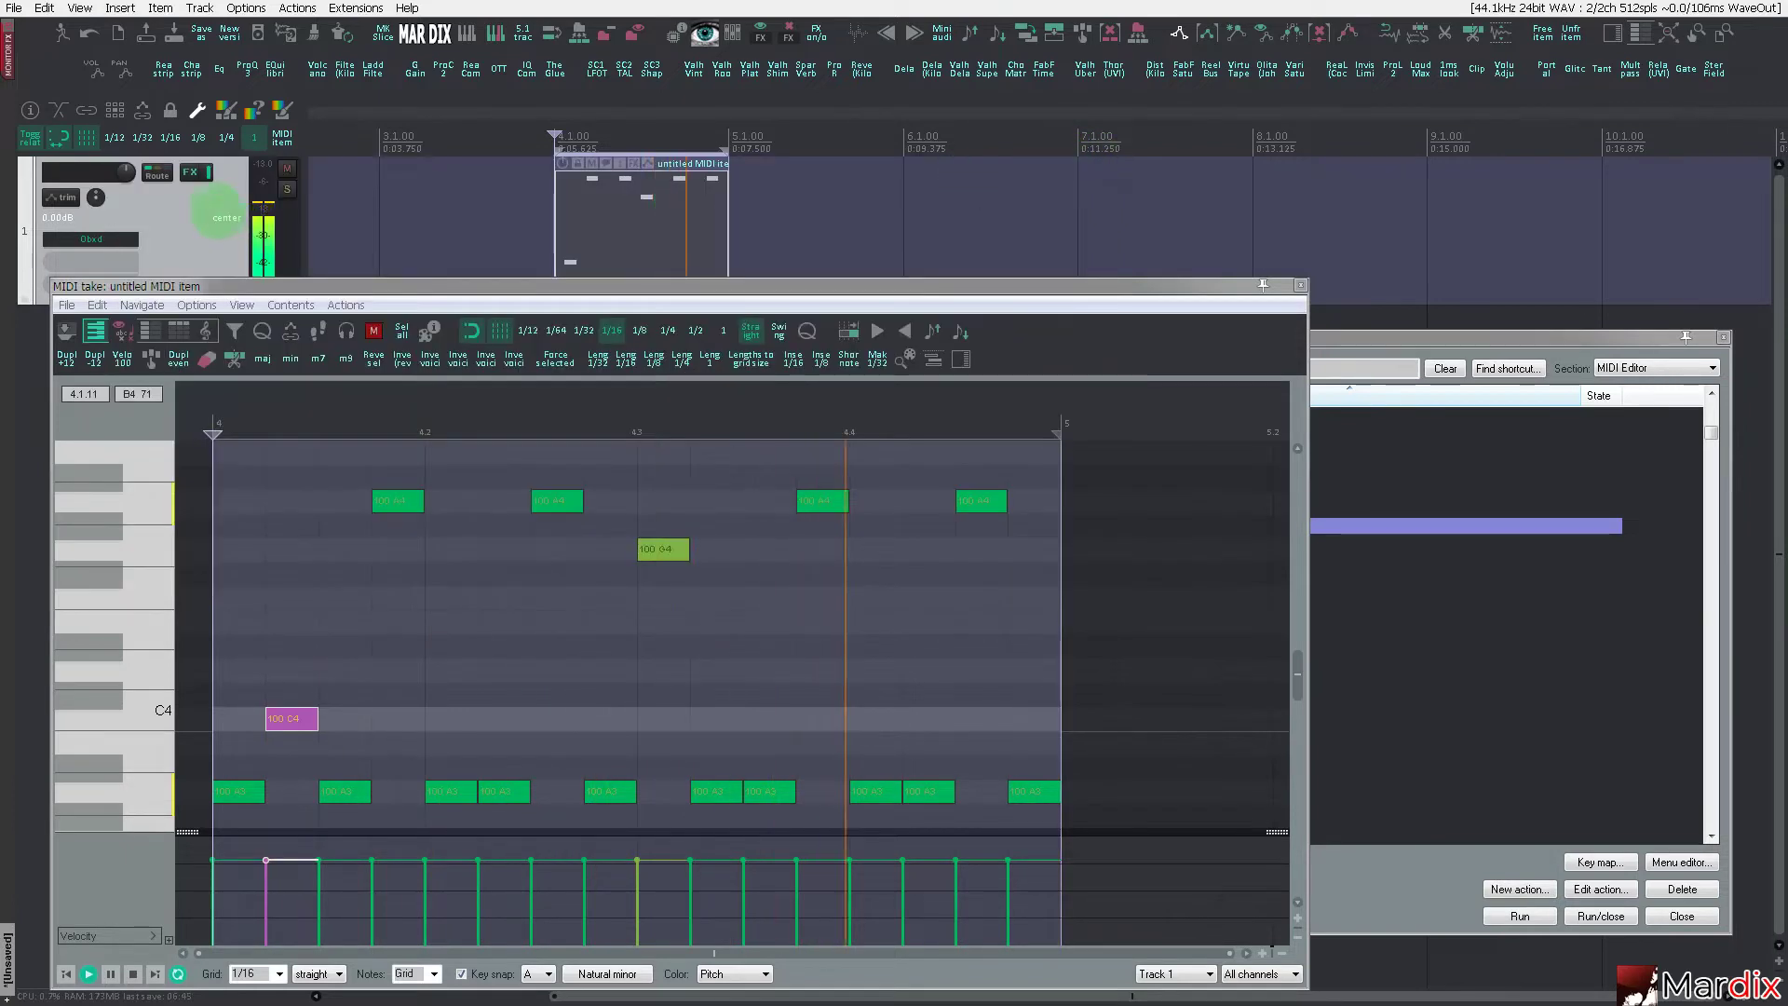
# - Add the ReaLimit limiter to track 1 with a threshold of -6.80 dB and close the effects window
pyautogui.click(1337, 70)
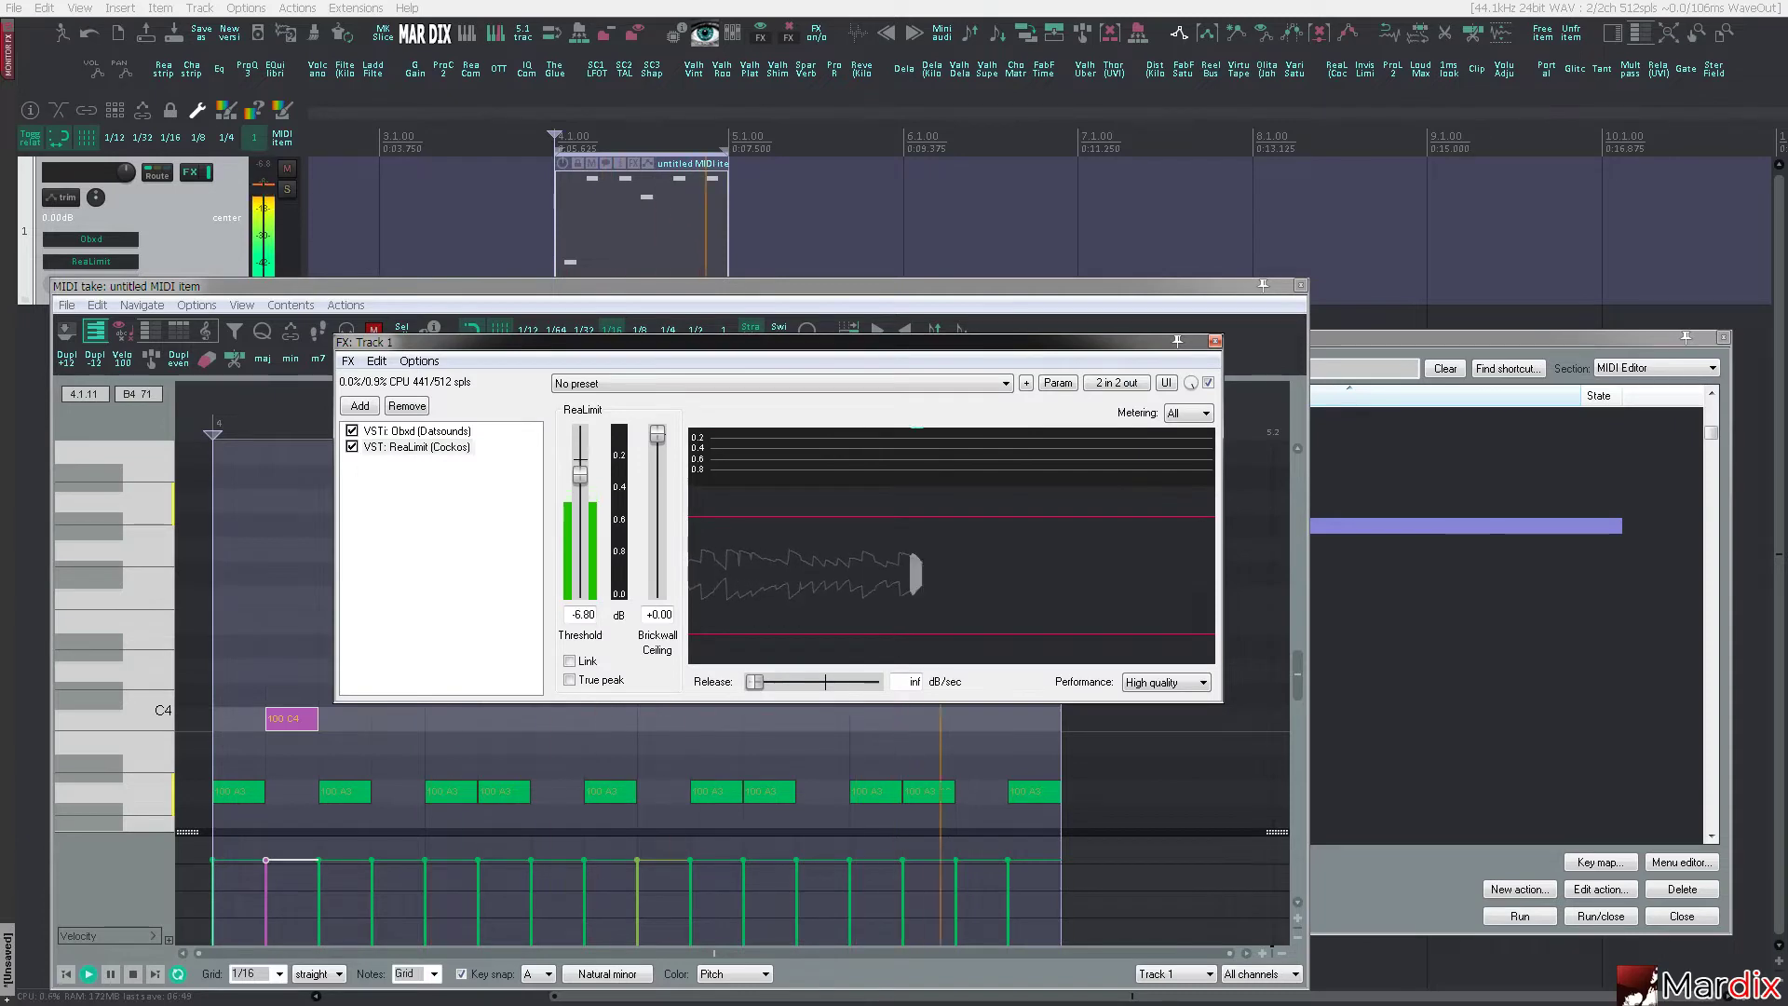
pyautogui.press('Escape')
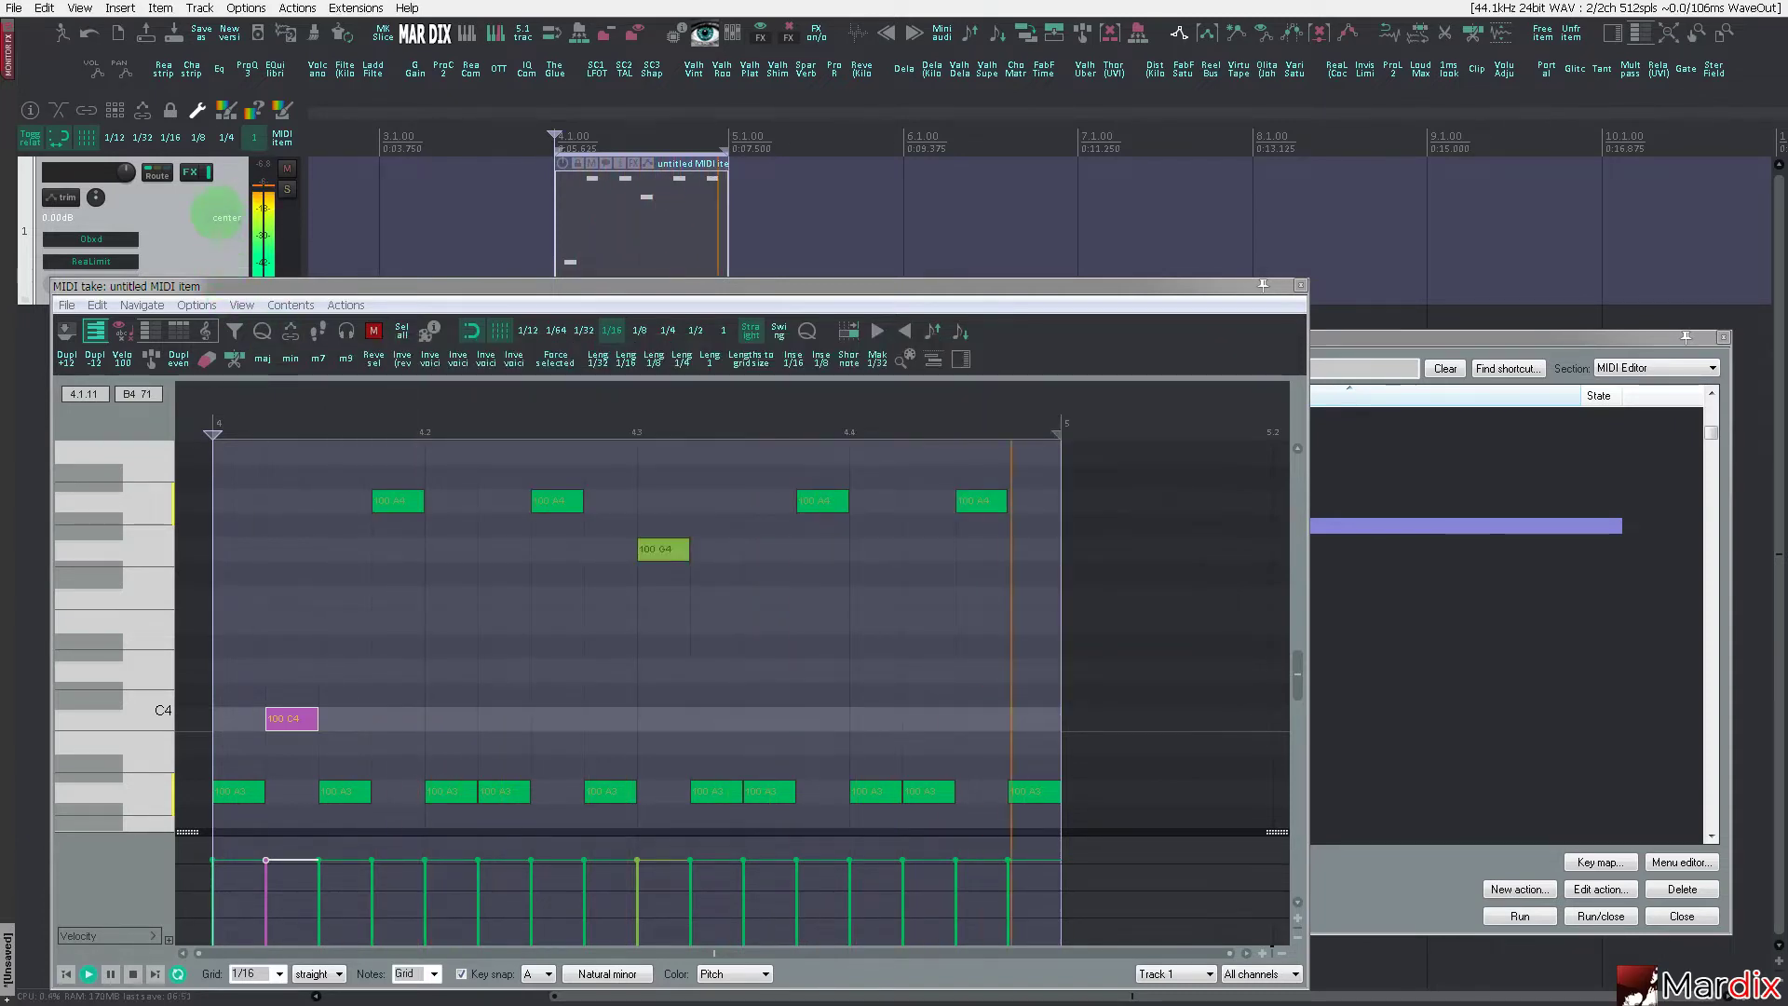
# - Create a second track fed by a send from track 1, and move the MIDI editor below the tracks
pyautogui.rightClick(222, 201)
pyautogui.click(287, 321)
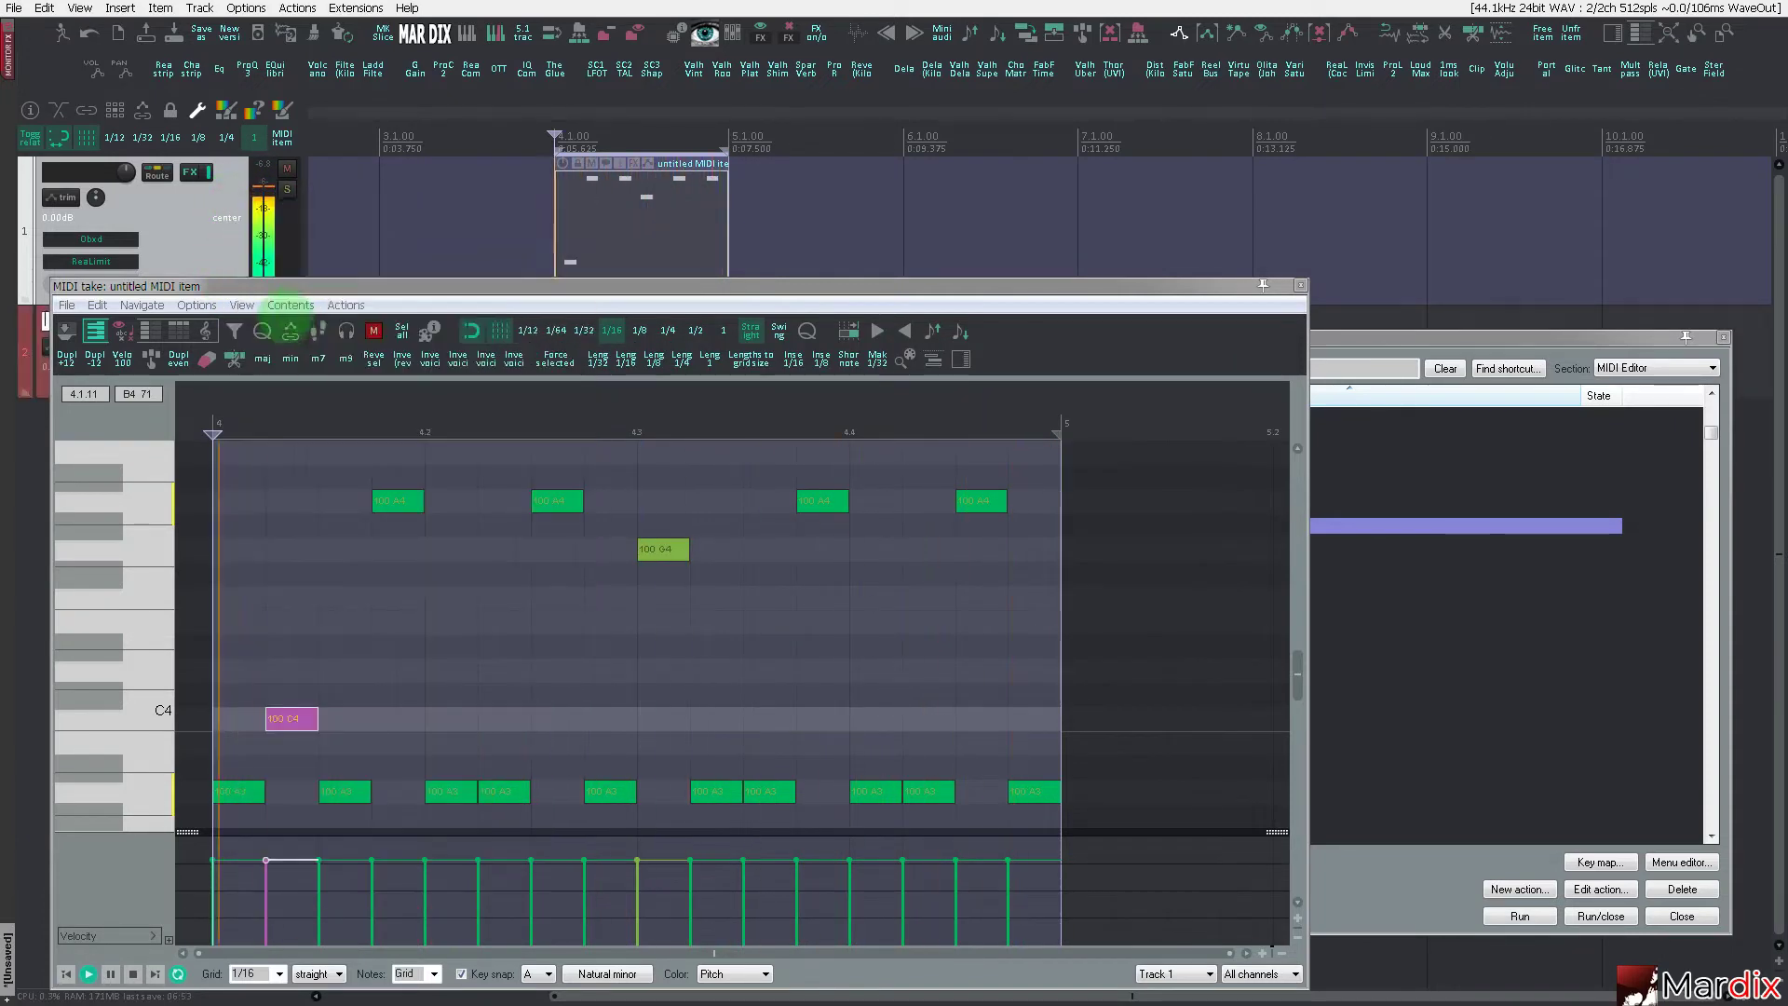
pyautogui.moveTo(317, 286); pyautogui.dragTo(473, 473)
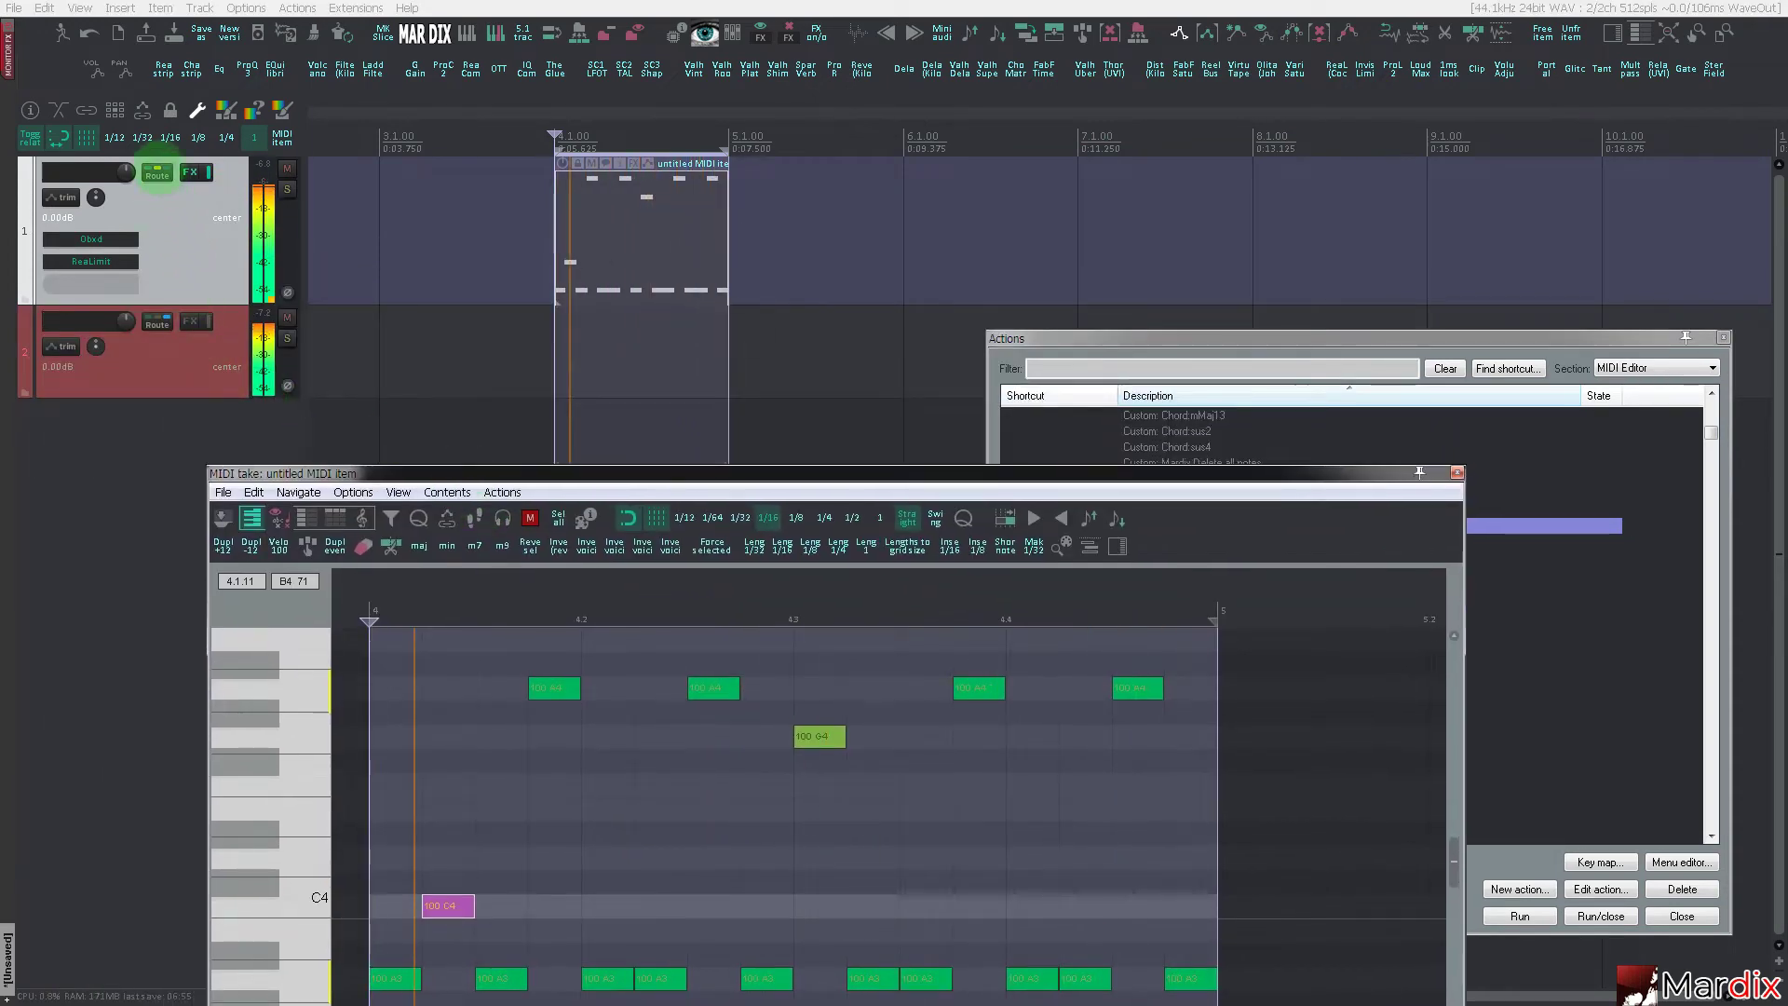
# - Add ValhallaSupermassive to track 2, set its mix to 100%, and close the effects window
pyautogui.click(164, 348)
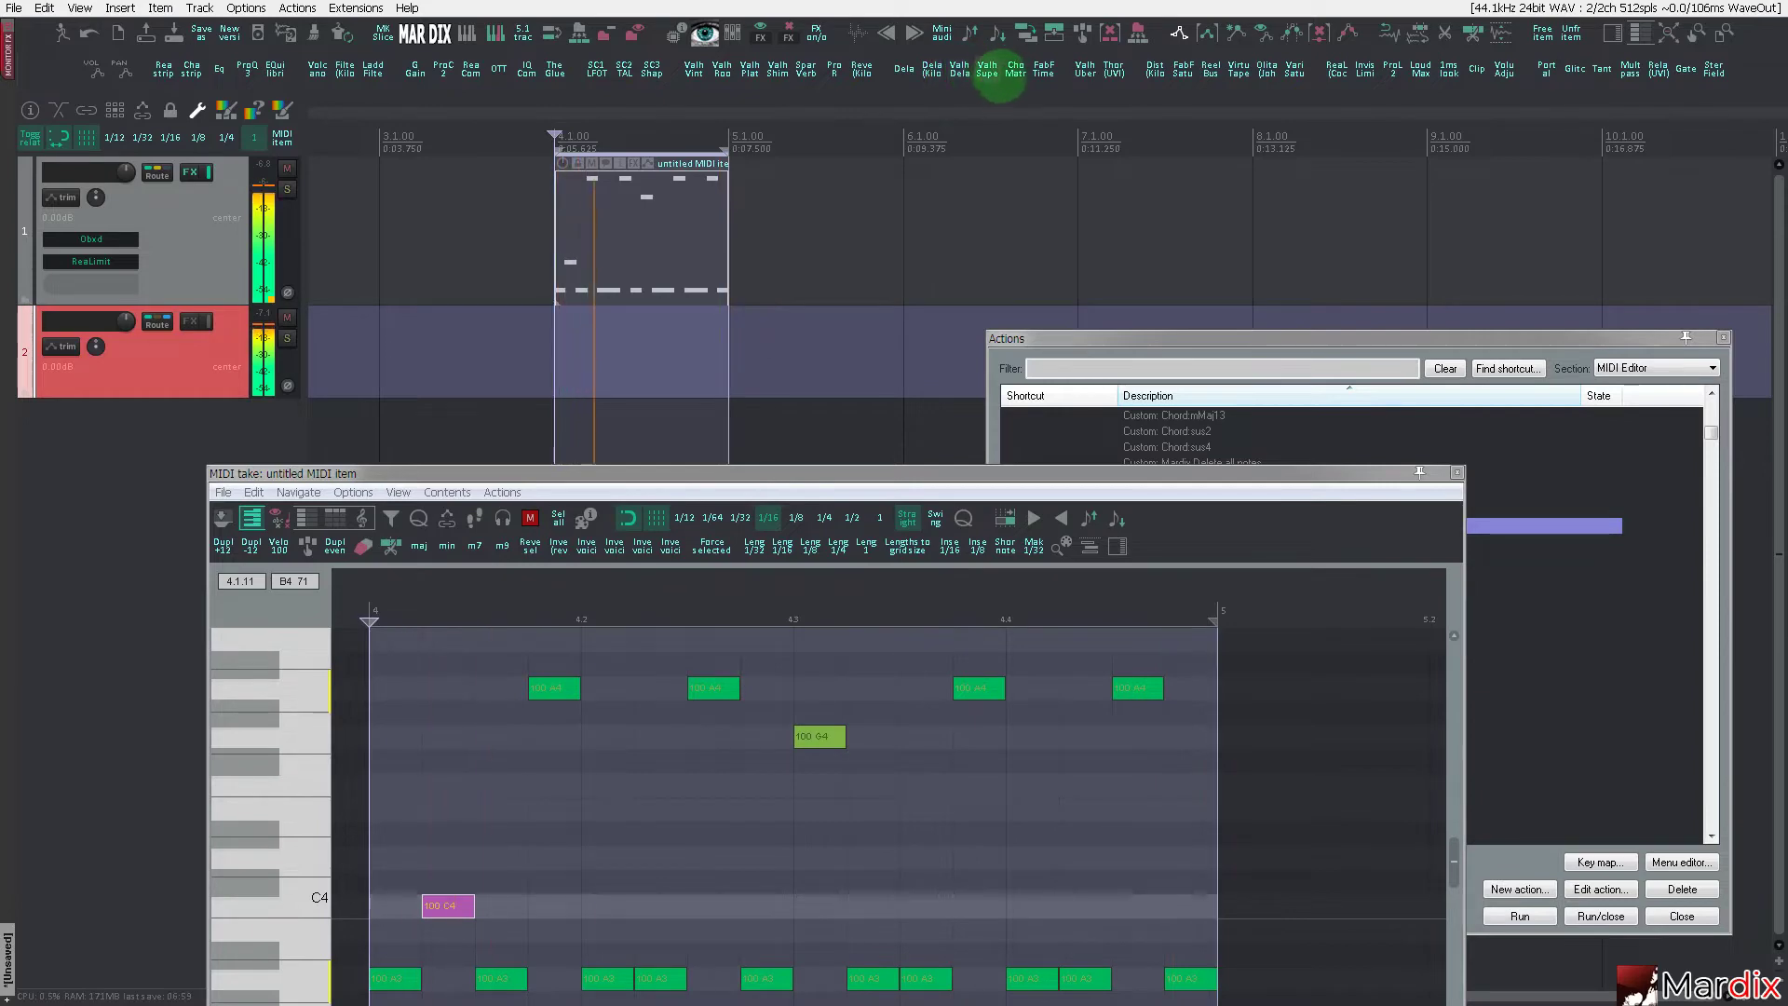
pyautogui.click(989, 70)
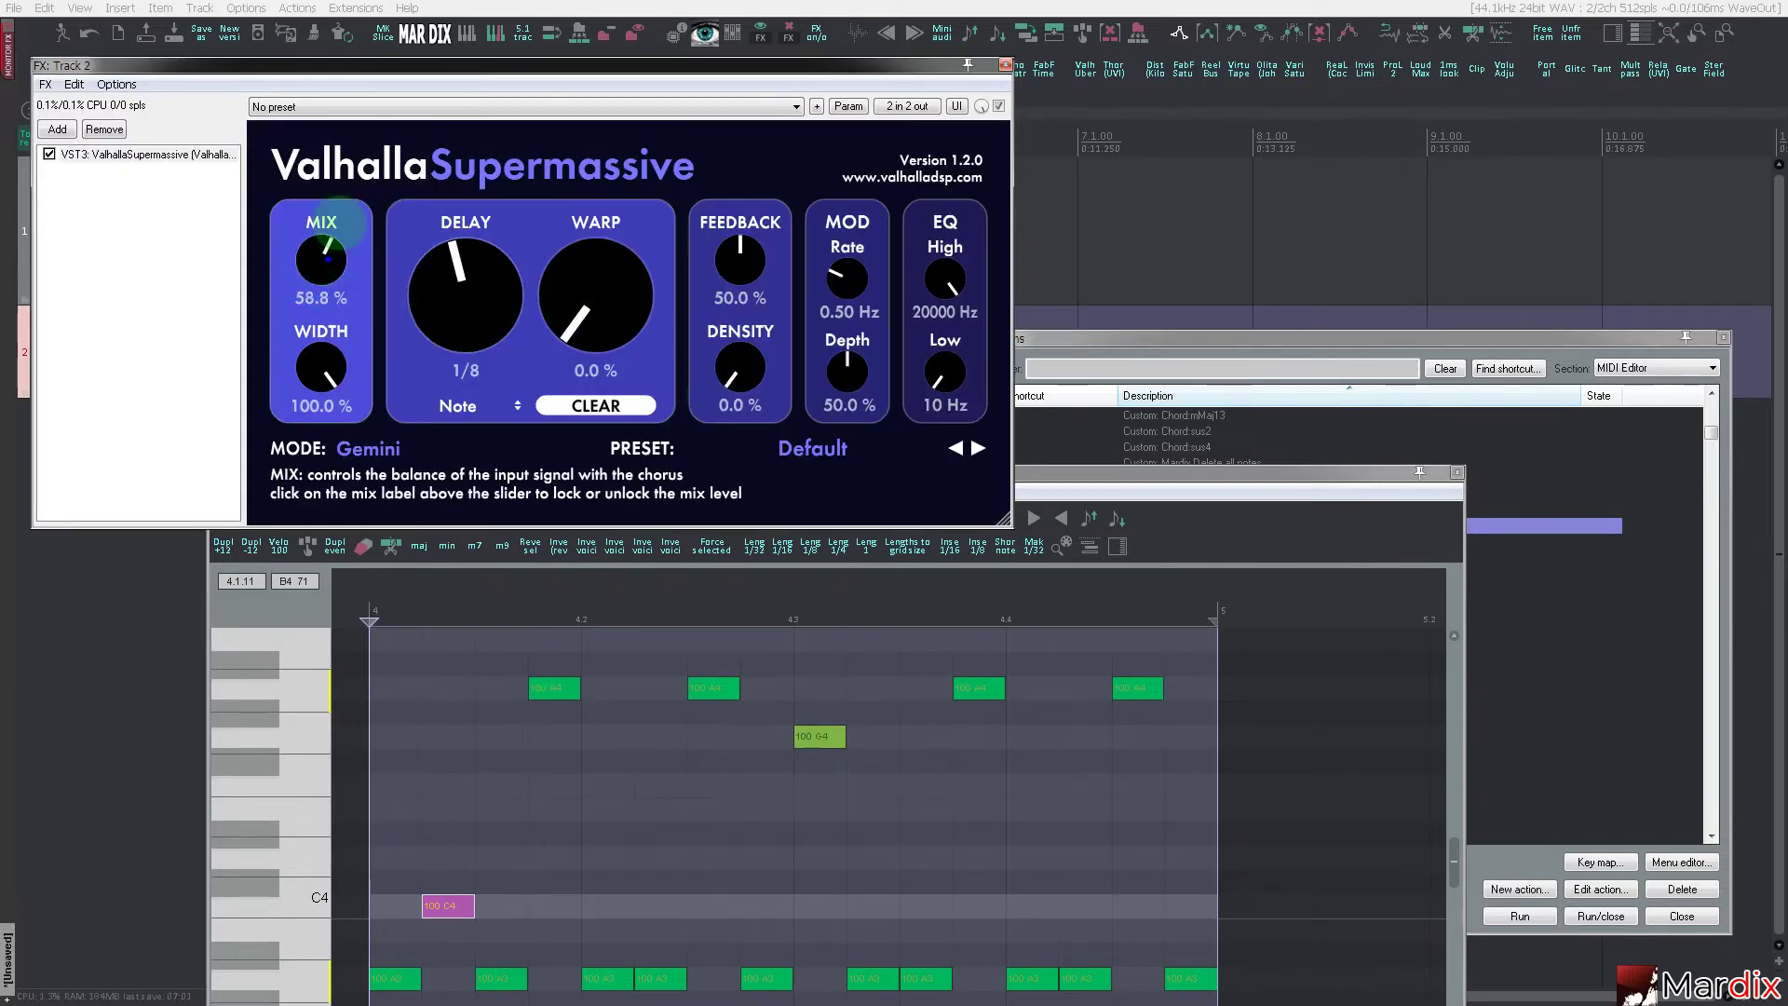
pyautogui.moveTo(330, 219); pyautogui.dragTo(455, 197)
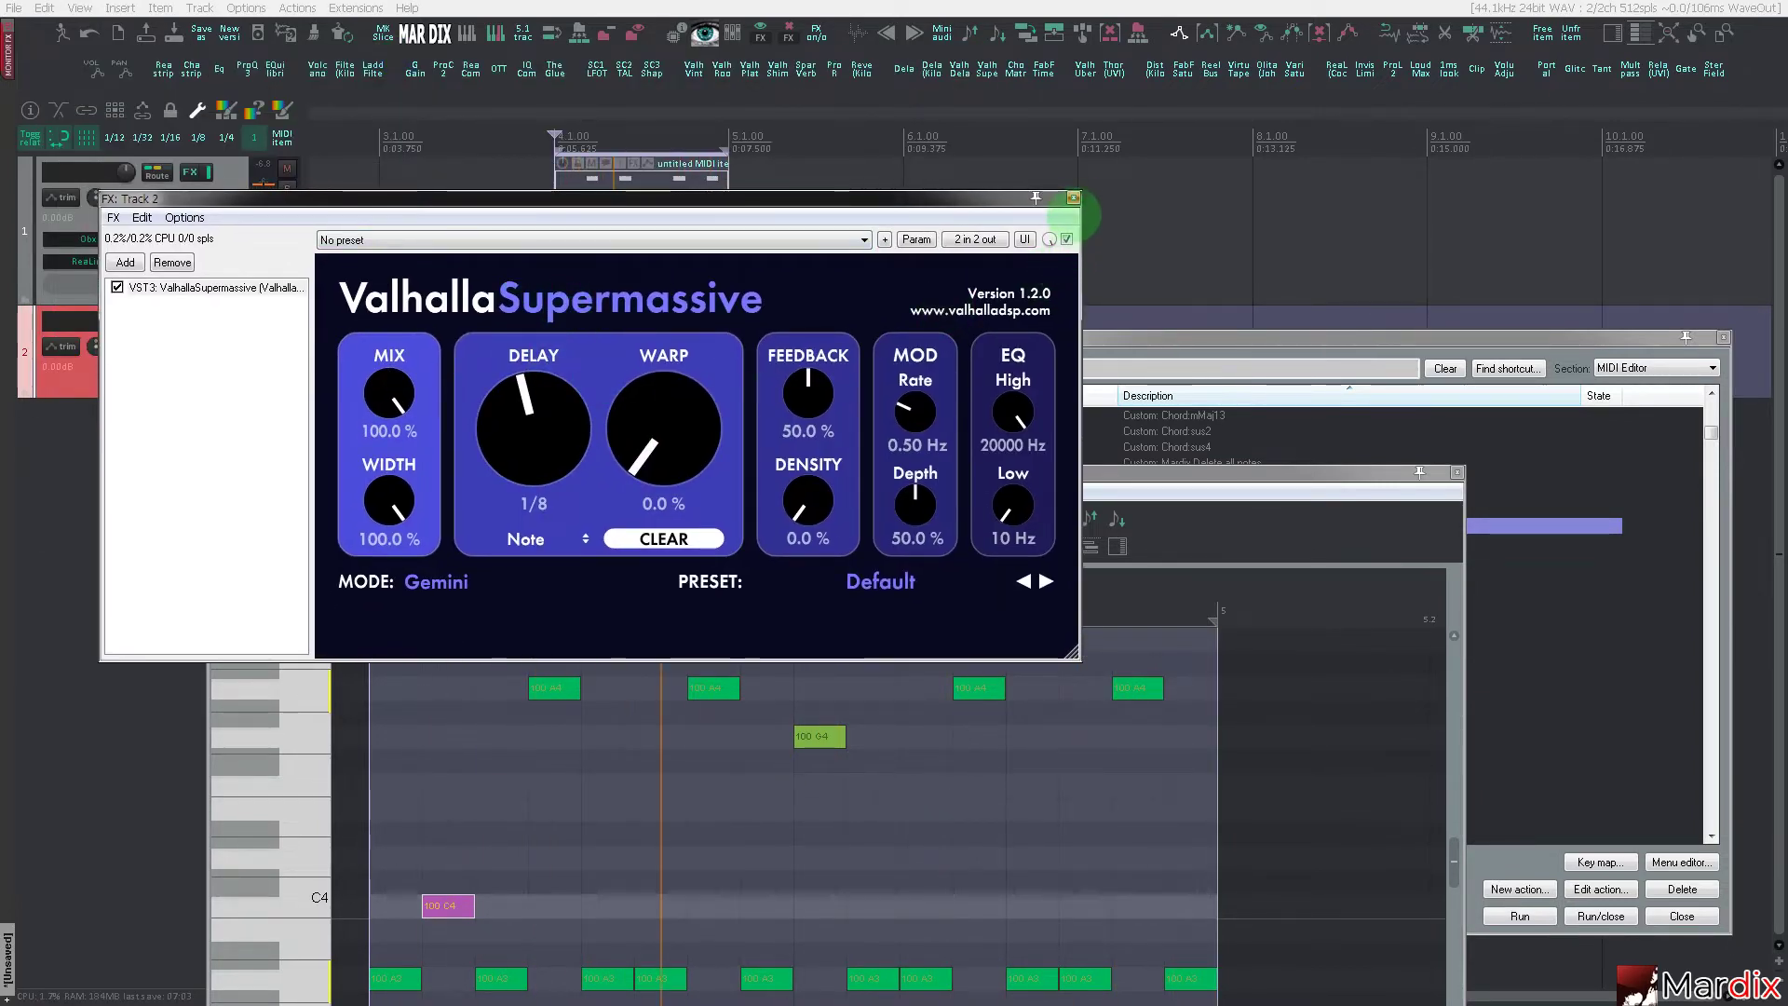
pyautogui.click(1073, 197)
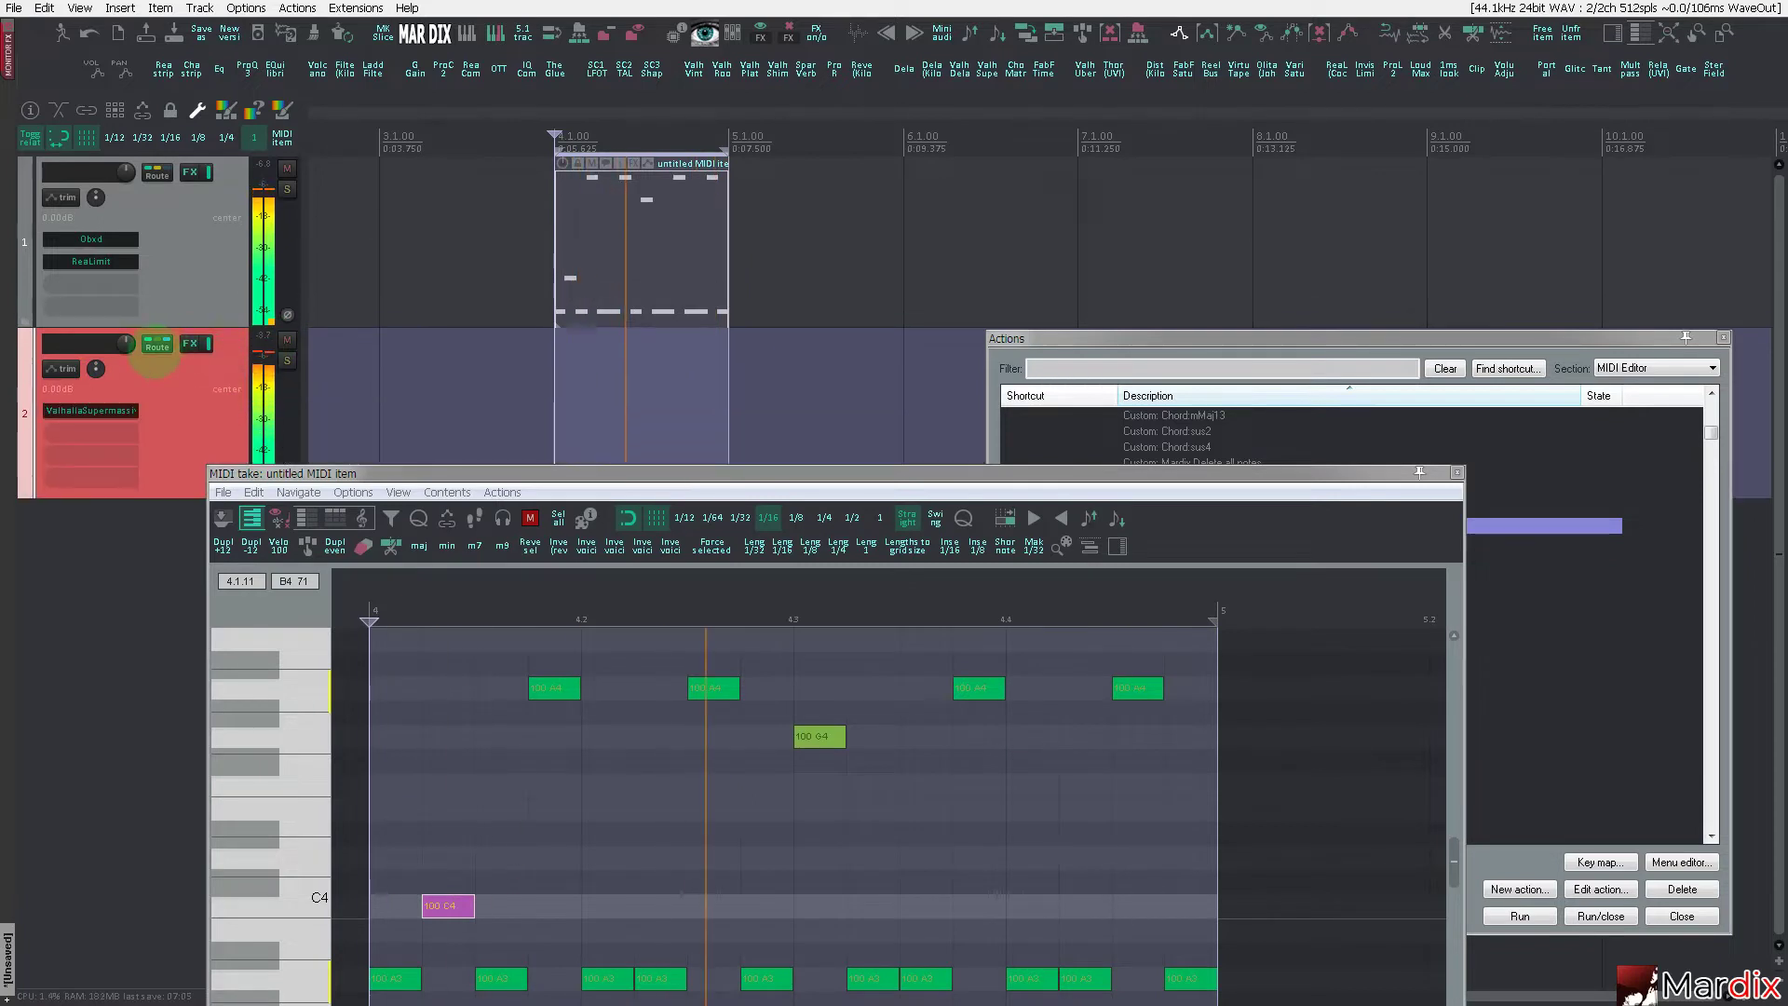
# - Set track 2's volume to -4.91 dB and close the MIDI editor
pyautogui.moveTo(126, 344); pyautogui.dragTo(125, 363)
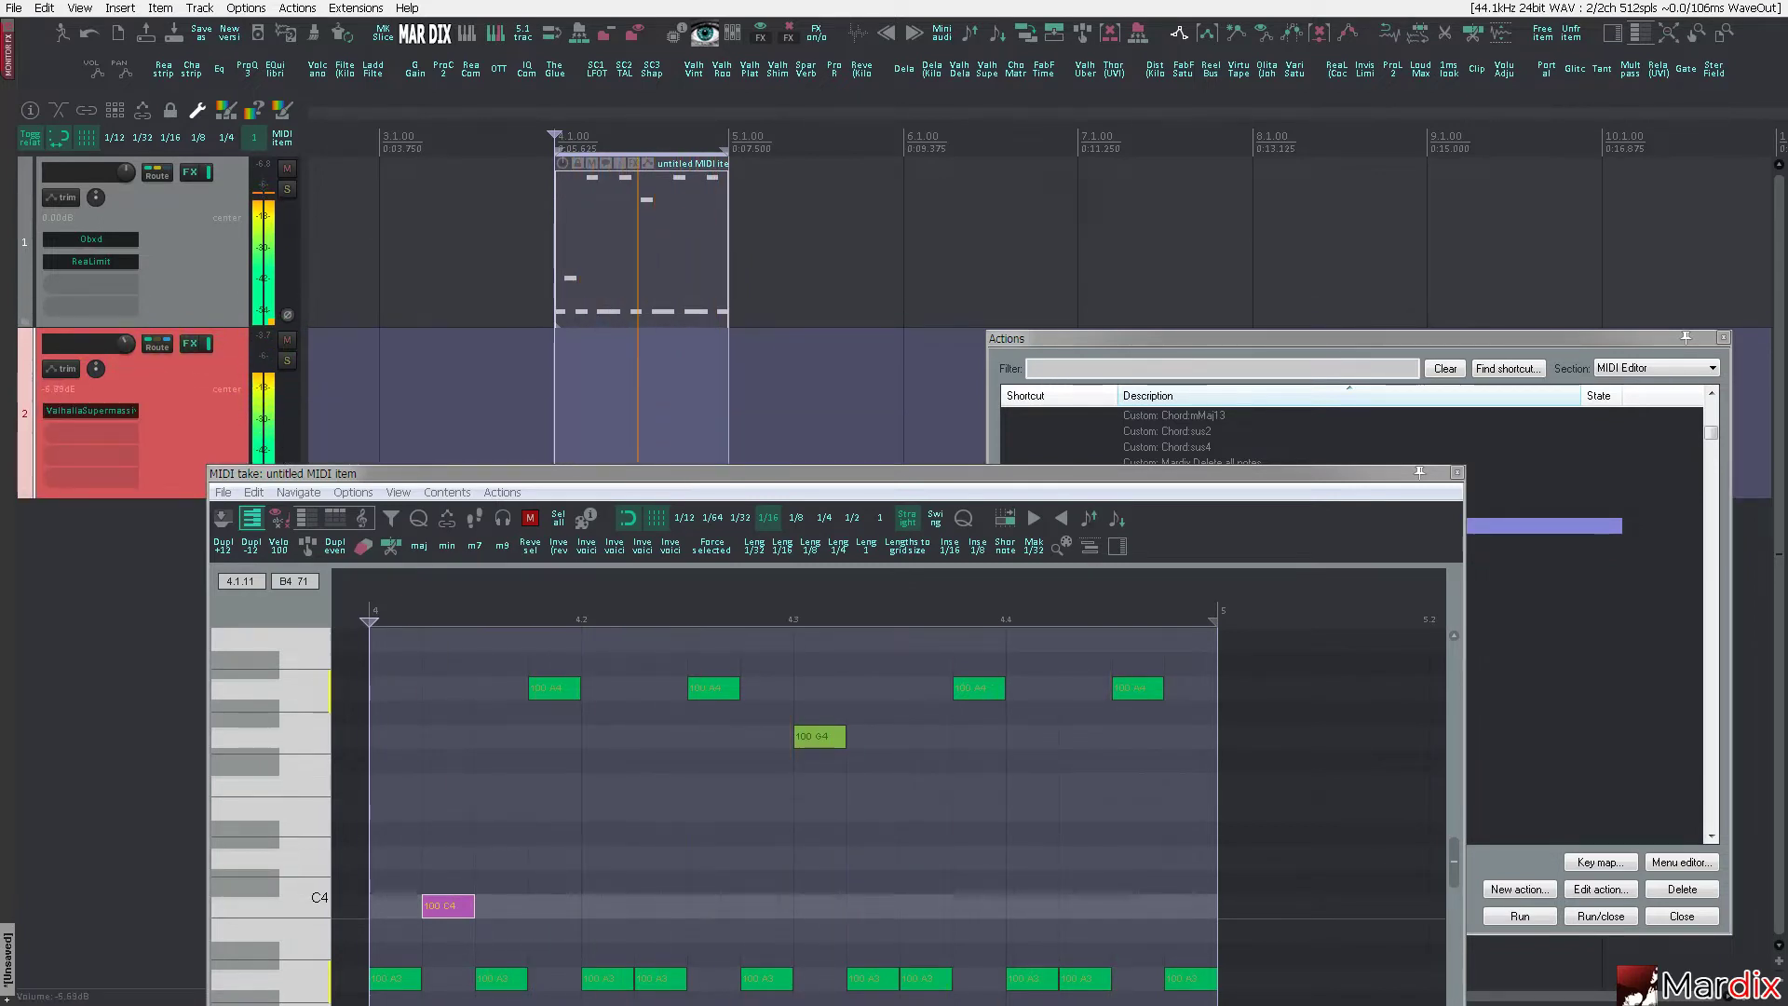
pyautogui.moveTo(382, 473); pyautogui.dragTo(244, 194)
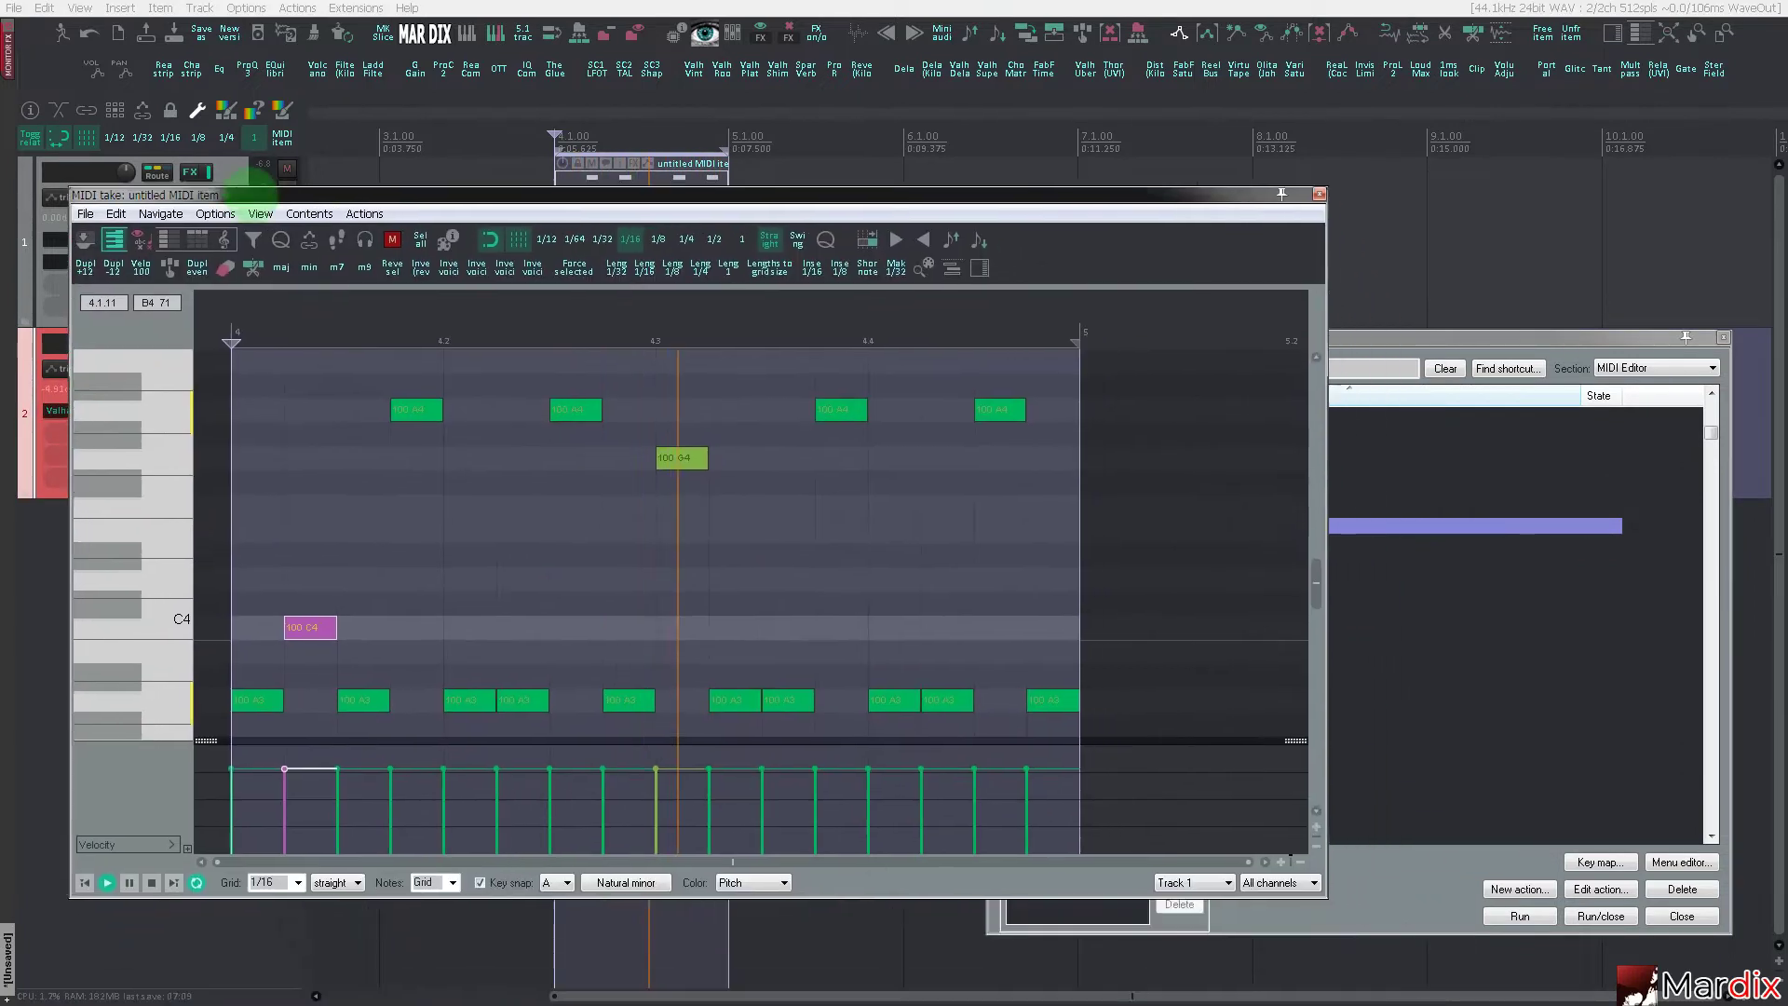
pyautogui.click(1318, 195)
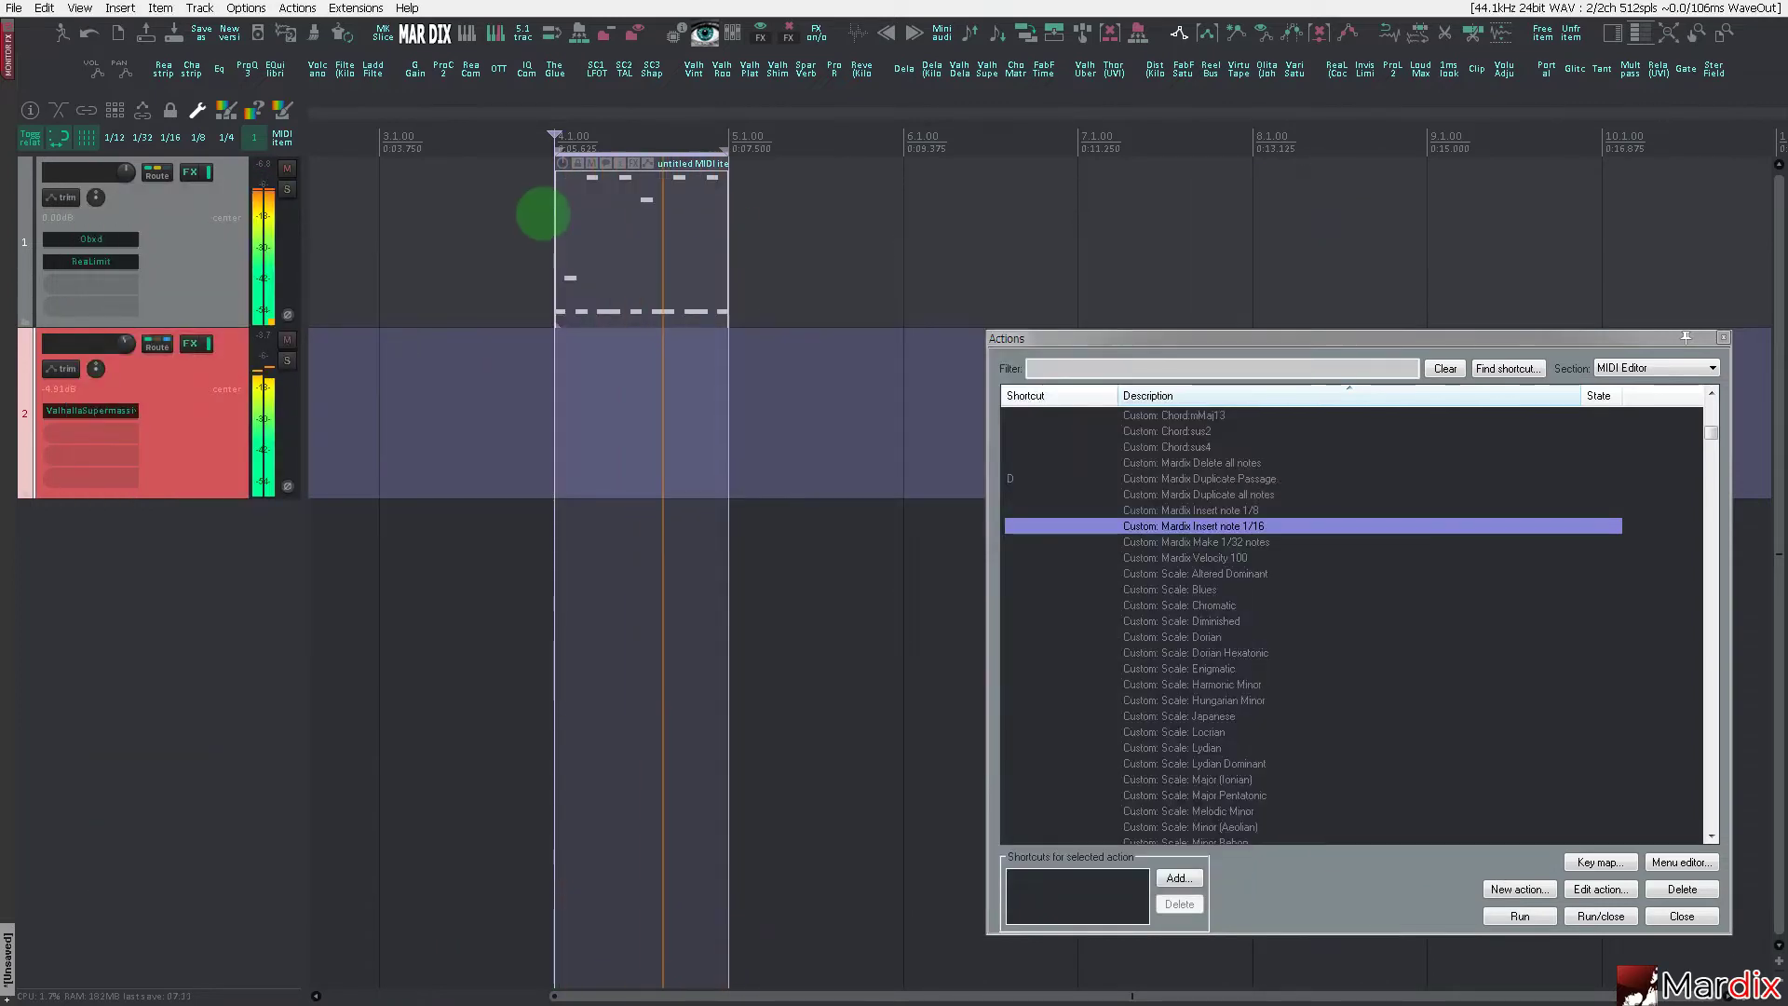
# - Create a third track with a ReaSamplOmatic5000 sampler and move its effects window clear of the toolbar
pyautogui.scroll(-2, 543, 213)
pyautogui.doubleClick(180, 629)
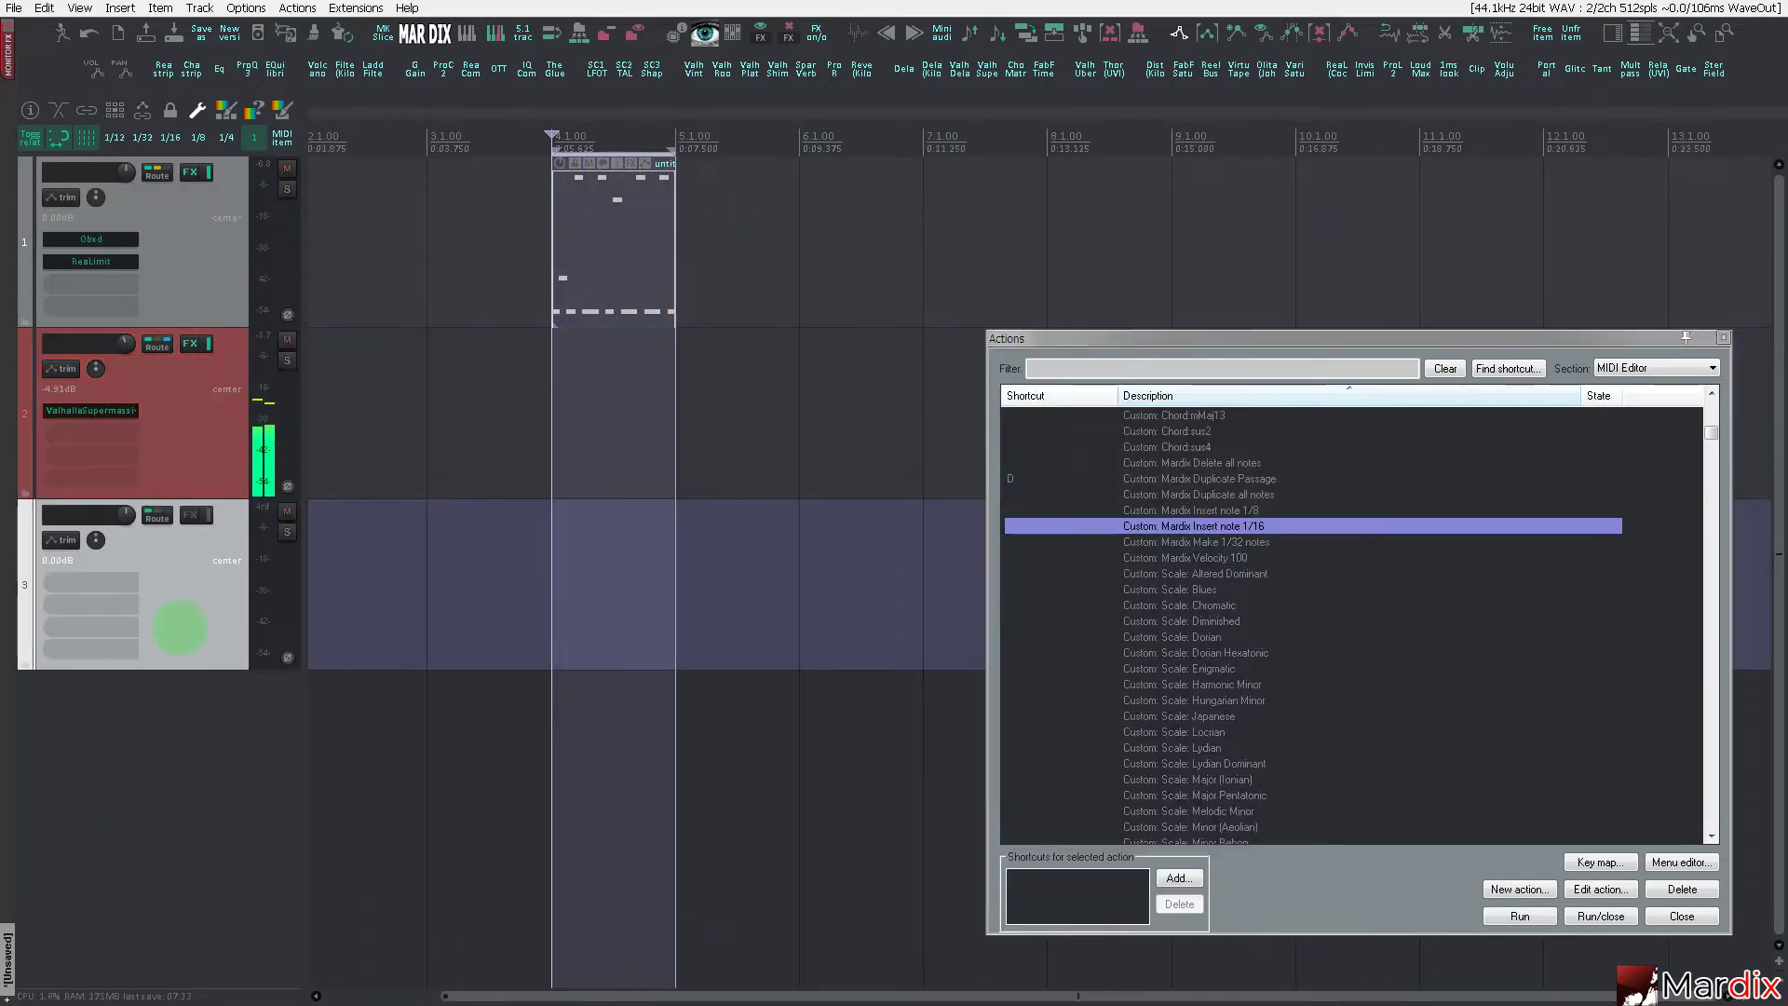
pyautogui.click(199, 570)
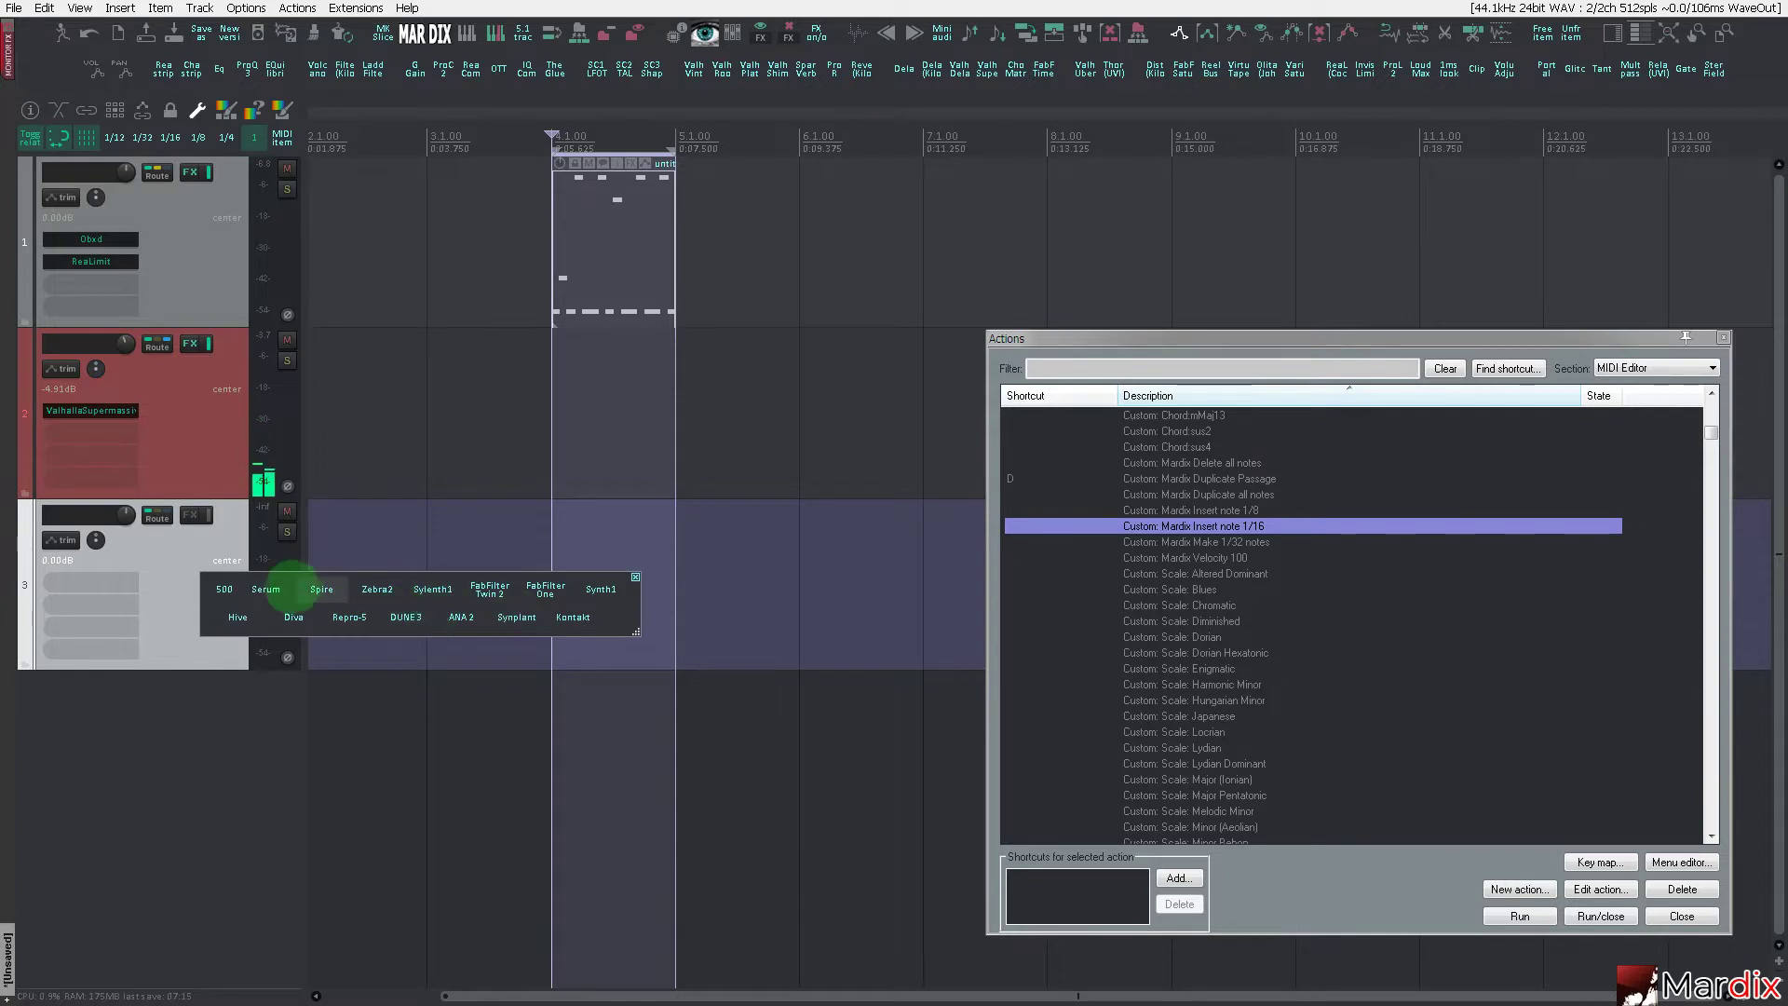
pyautogui.click(225, 593)
pyautogui.moveTo(551, 65); pyautogui.dragTo(560, 102)
# - Load Shaker 4.wav from the Media Explorer into track 3's sampler, and close the effects window and the explorer
pyautogui.hotkey('ctrl', 'alt', 'x')
pyautogui.click(1449, 159)
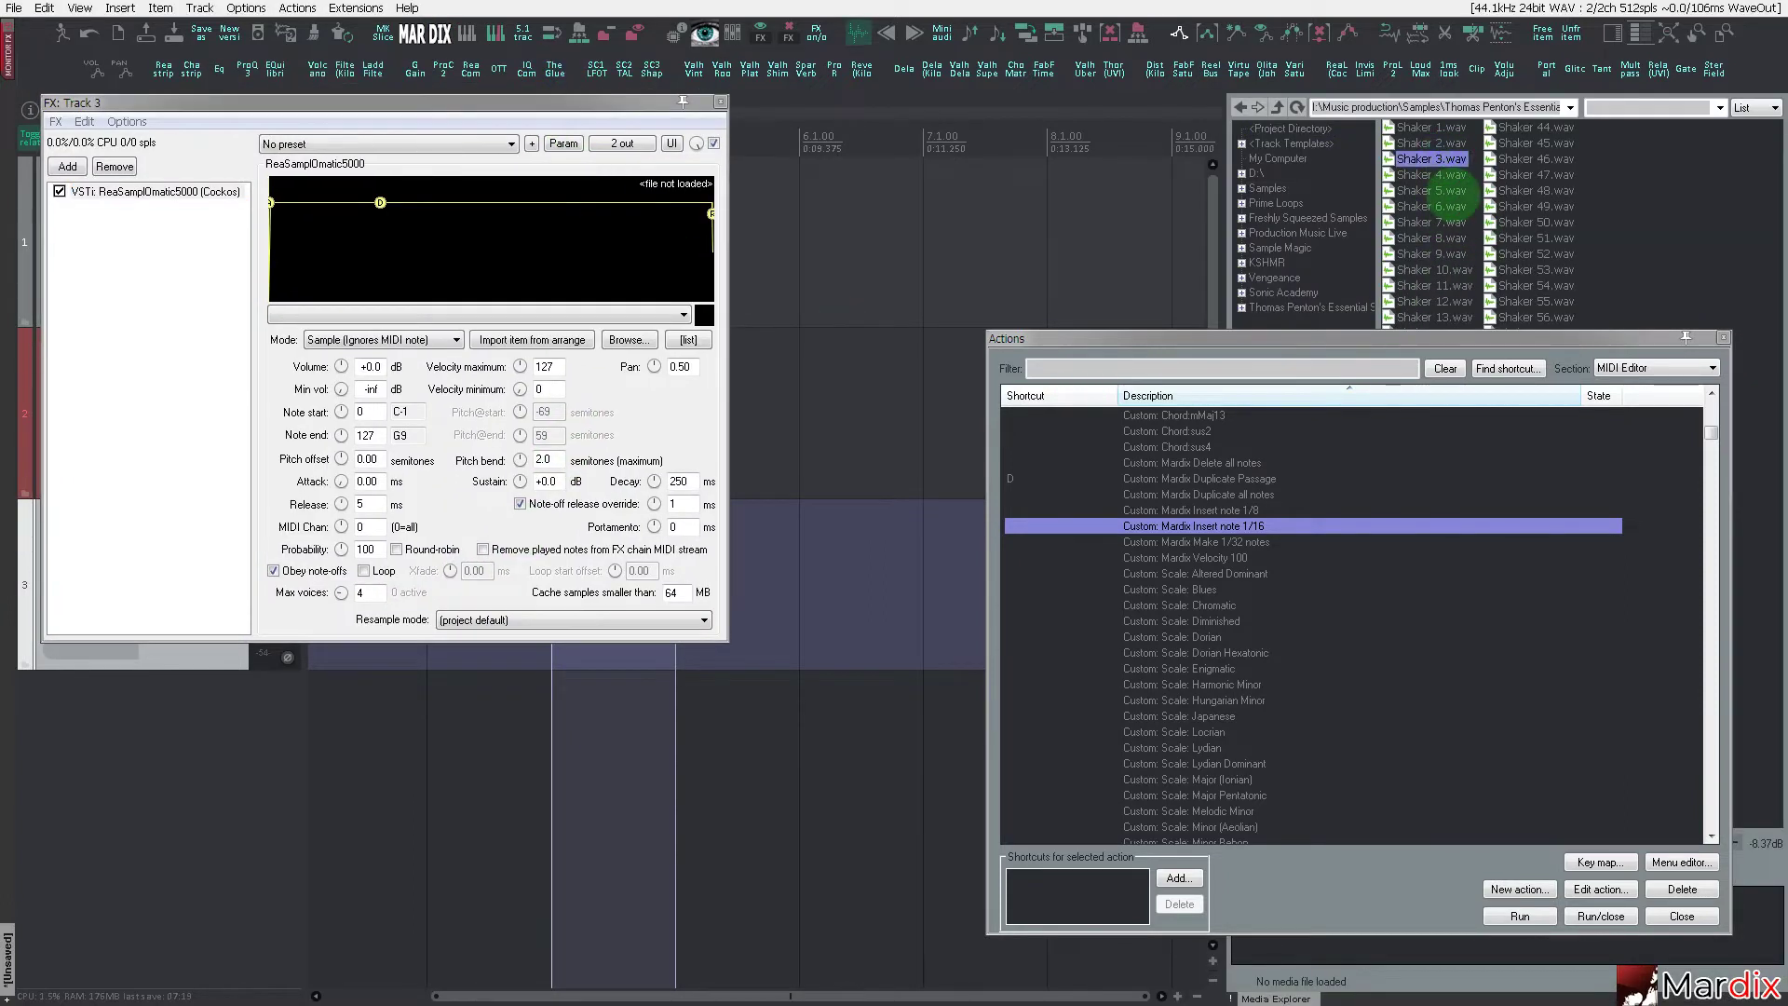
pyautogui.press('Down')
pyautogui.moveTo(1437, 177); pyautogui.dragTo(680, 239)
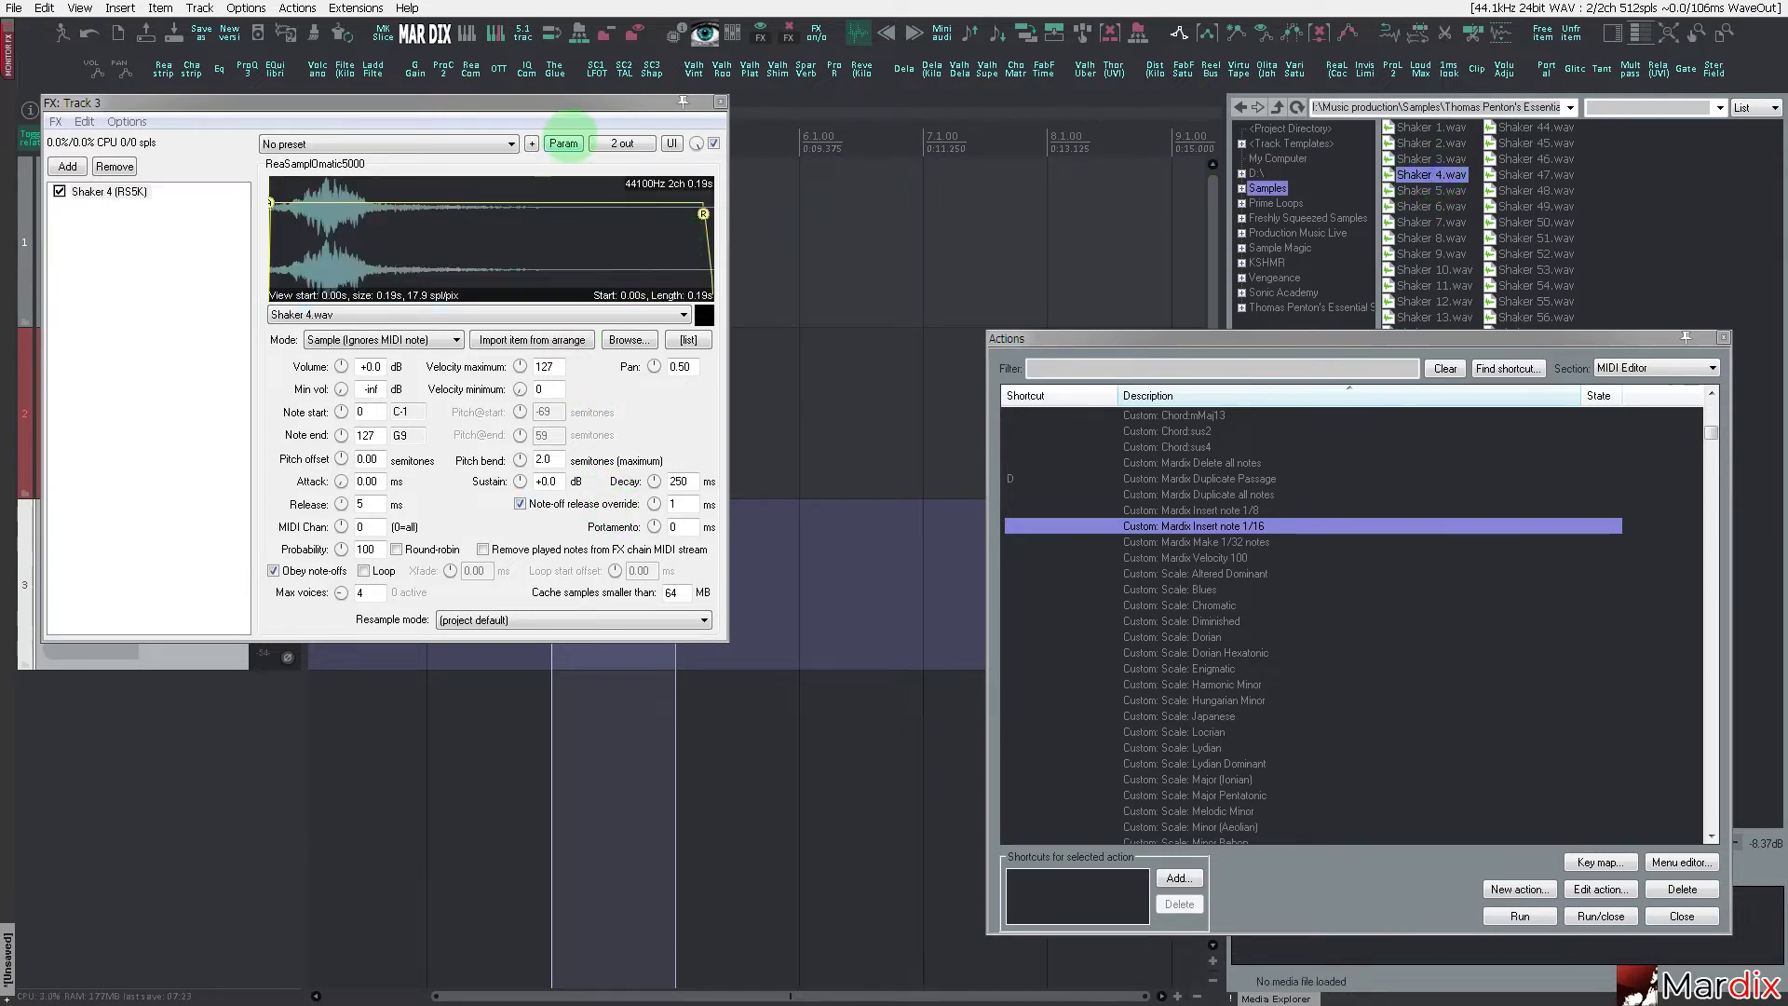
pyautogui.click(582, 106)
pyautogui.press('Escape')
pyautogui.hotkey('ctrl', 'alt', 'x')
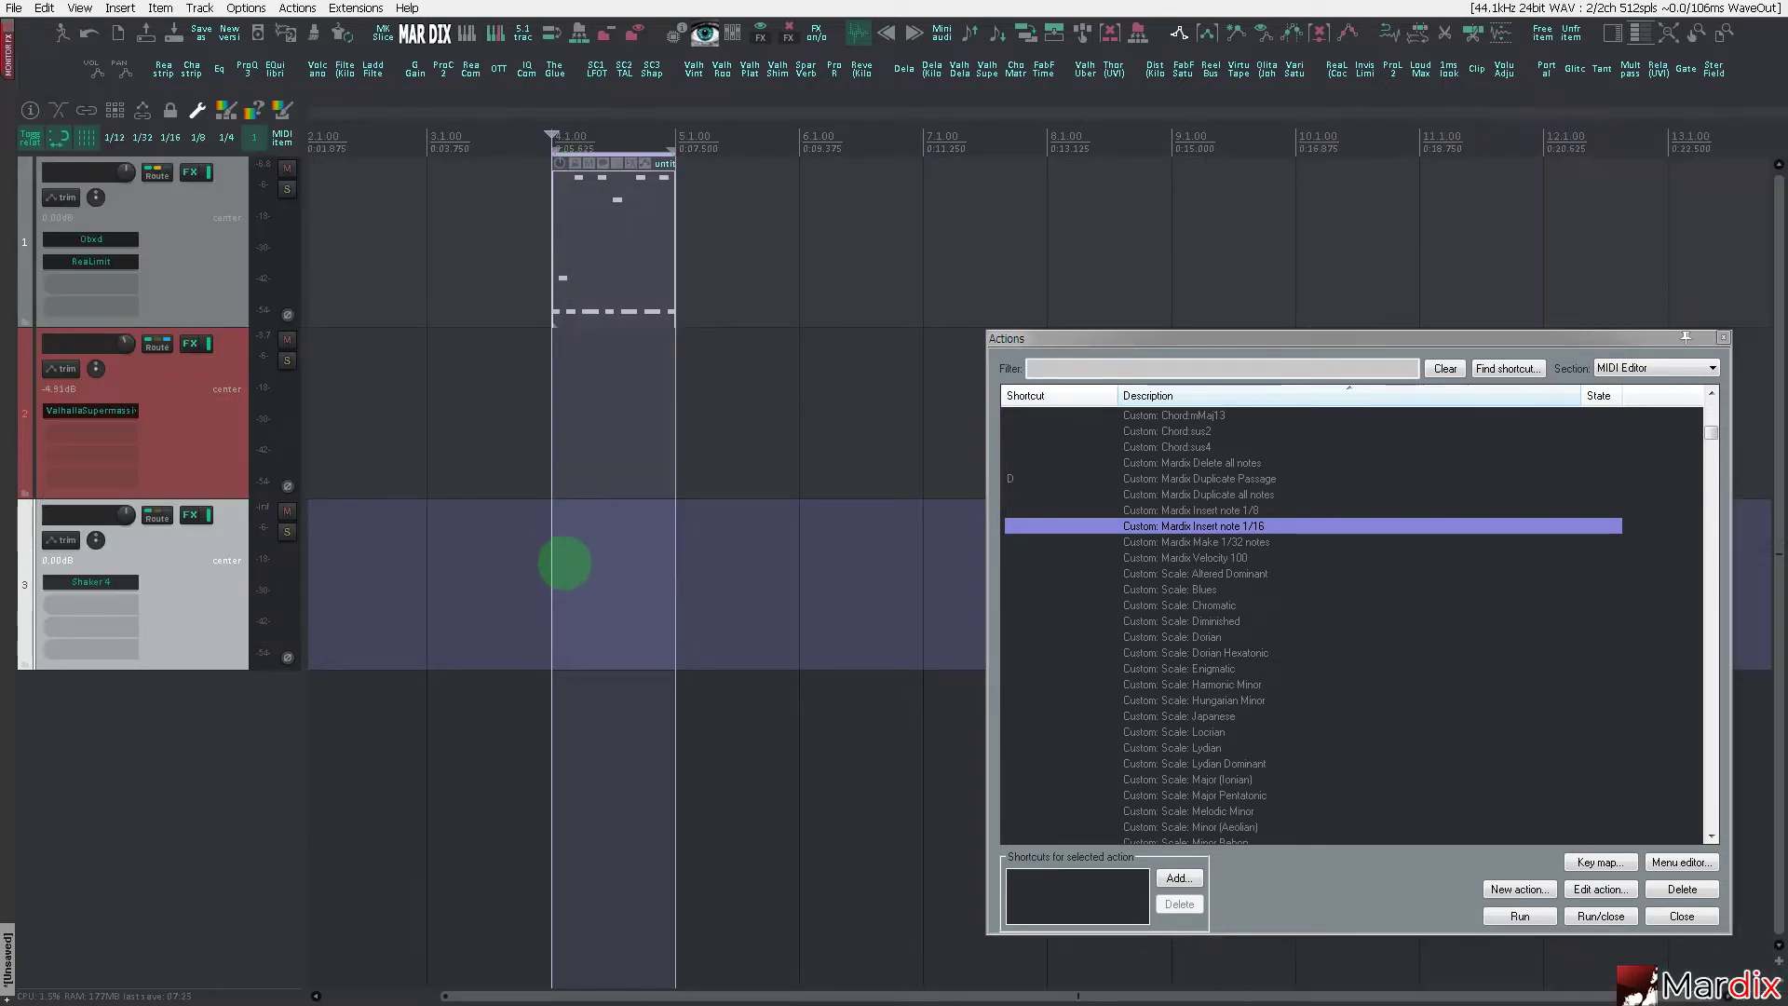
# - Insert a MIDI item on track 3 across the one-bar time selection and open it in the MIDI editor
pyautogui.click(581, 571)
pyautogui.click(281, 138)
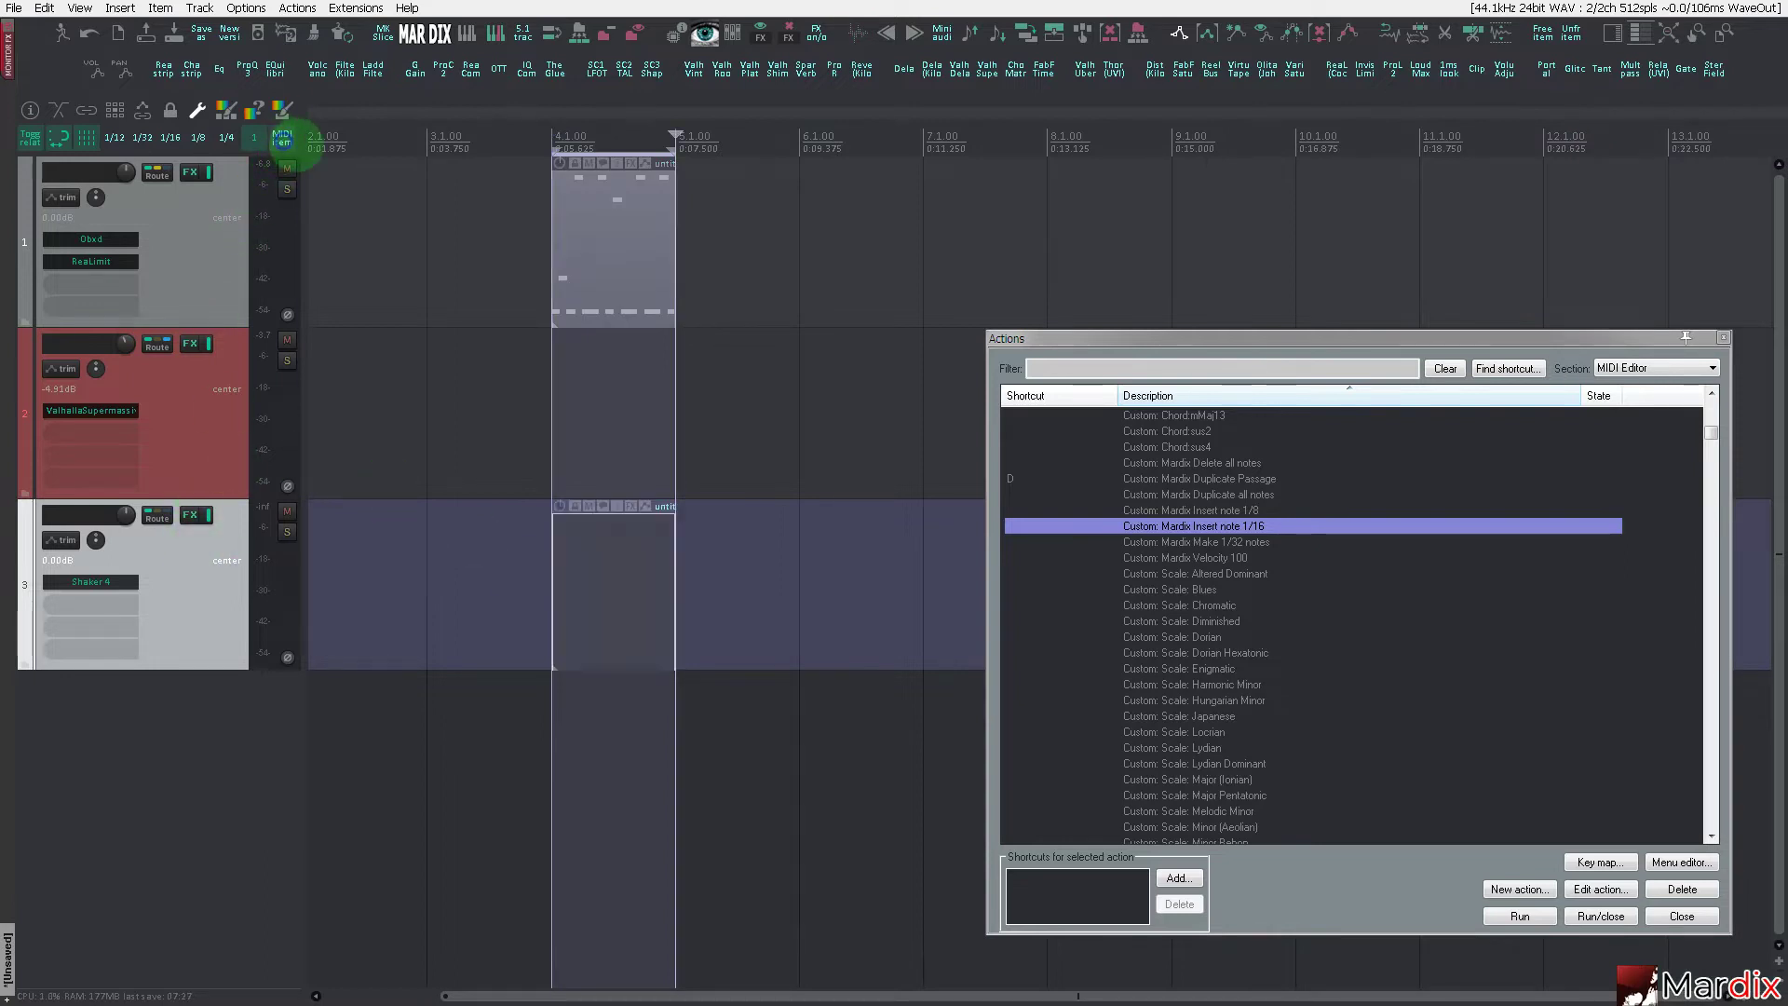
pyautogui.doubleClick(601, 576)
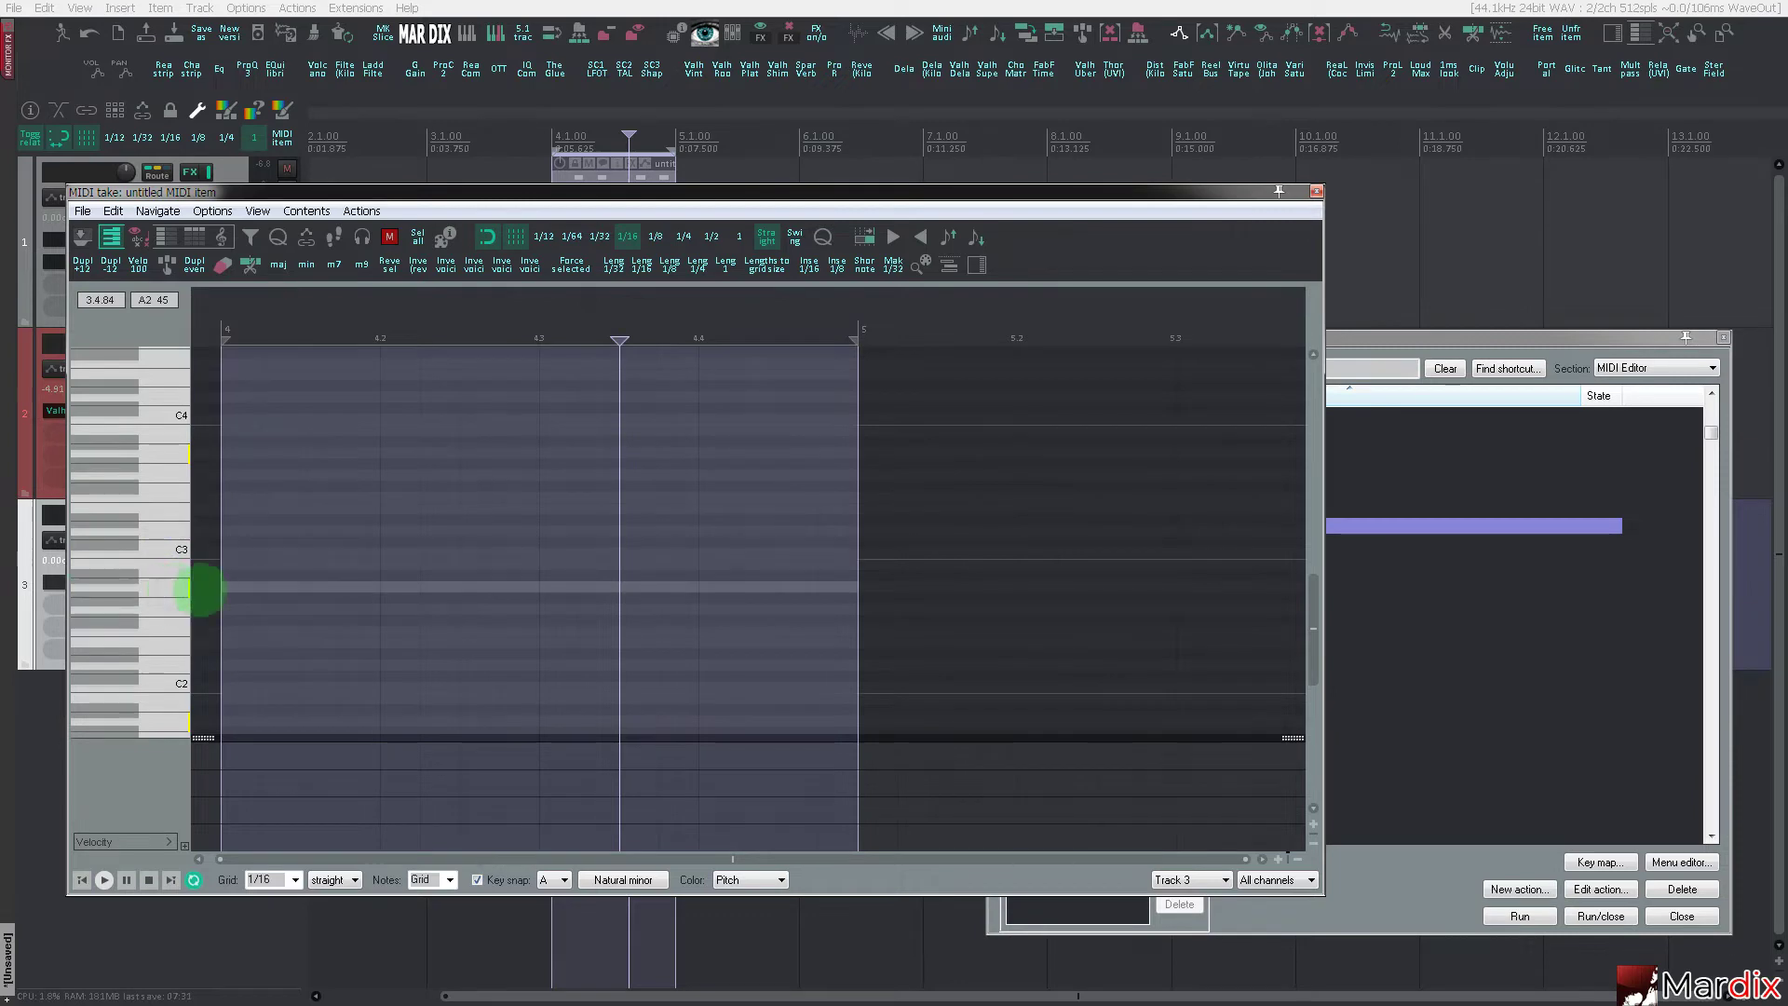
# - Examine the custom note-insert actions in the MIDI editor's action list and close the list
pyautogui.click(1466, 335)
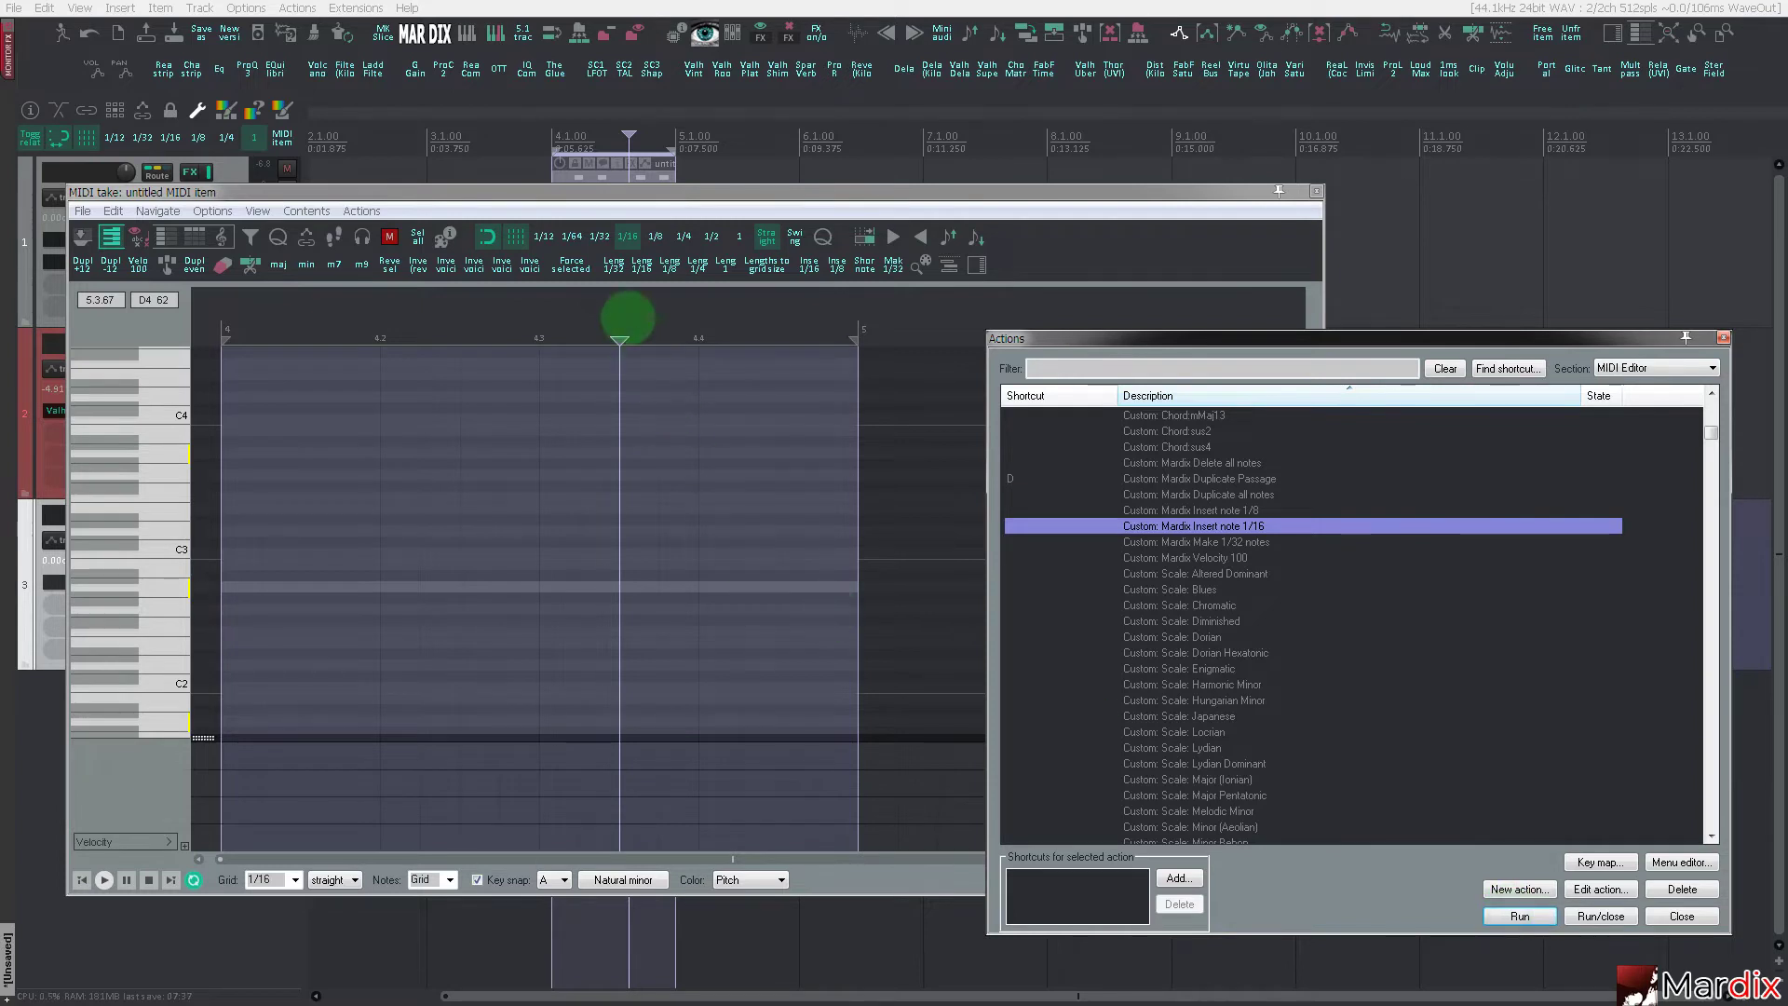
pyautogui.click(627, 317)
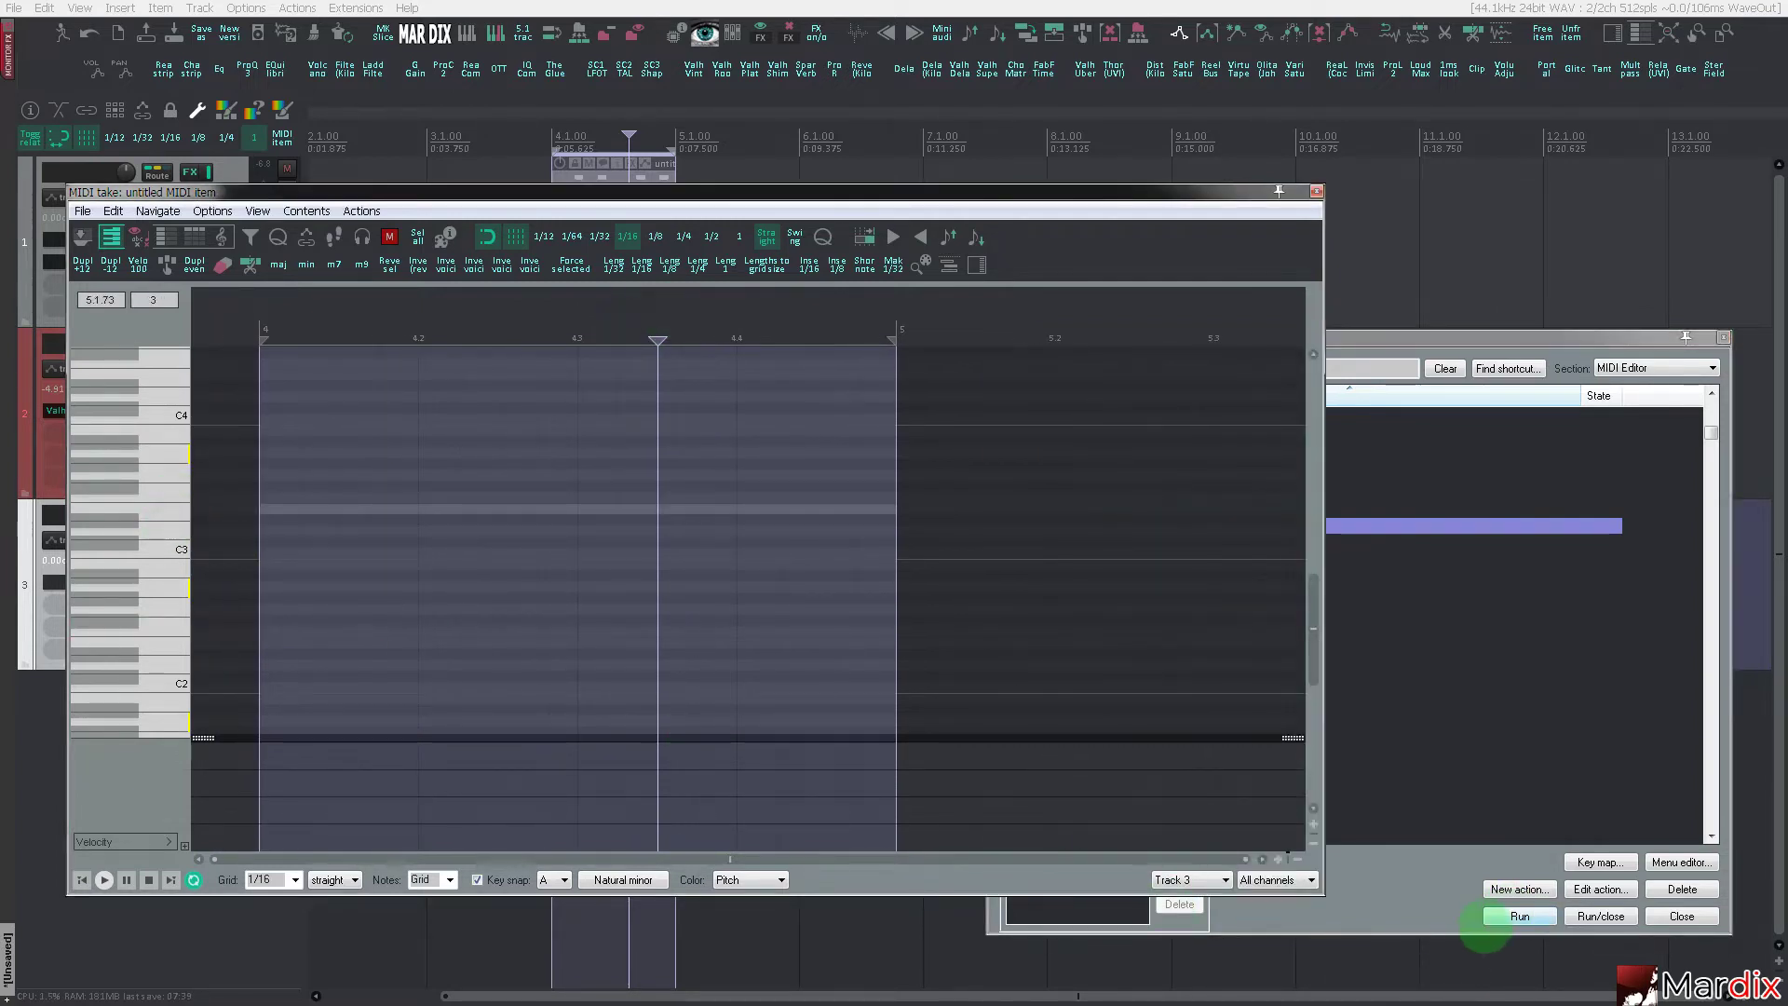
pyautogui.click(1495, 916)
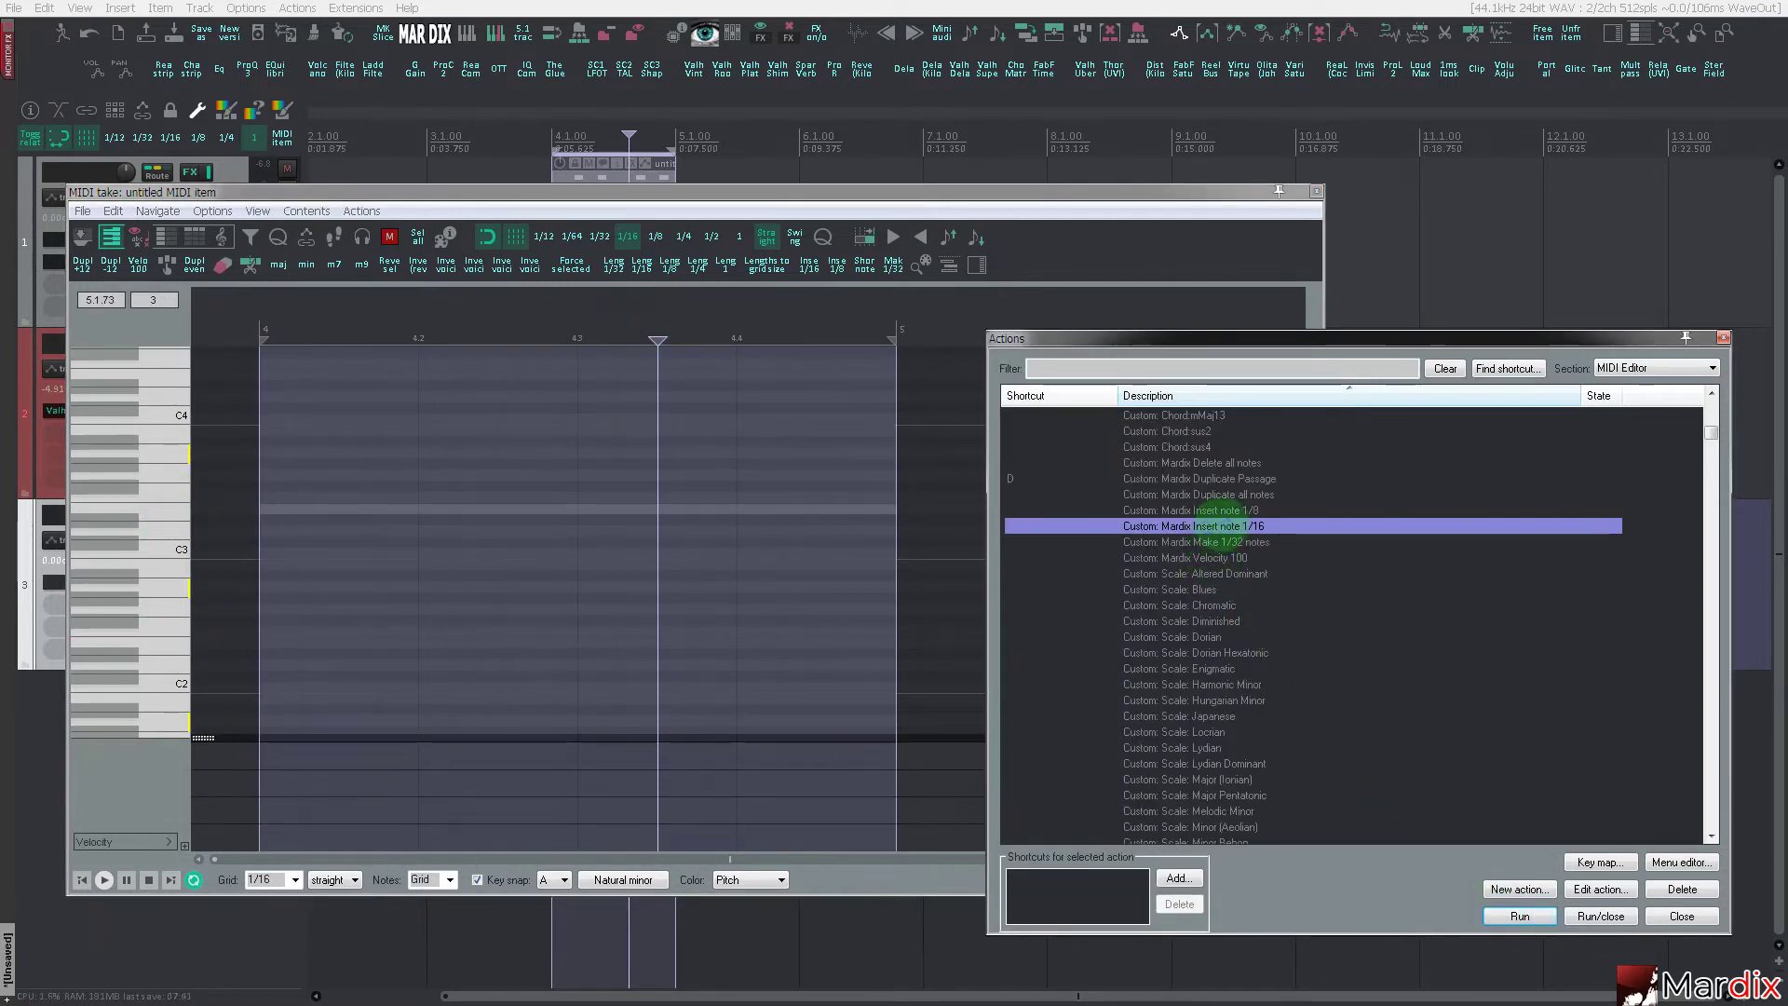
pyautogui.click(1723, 337)
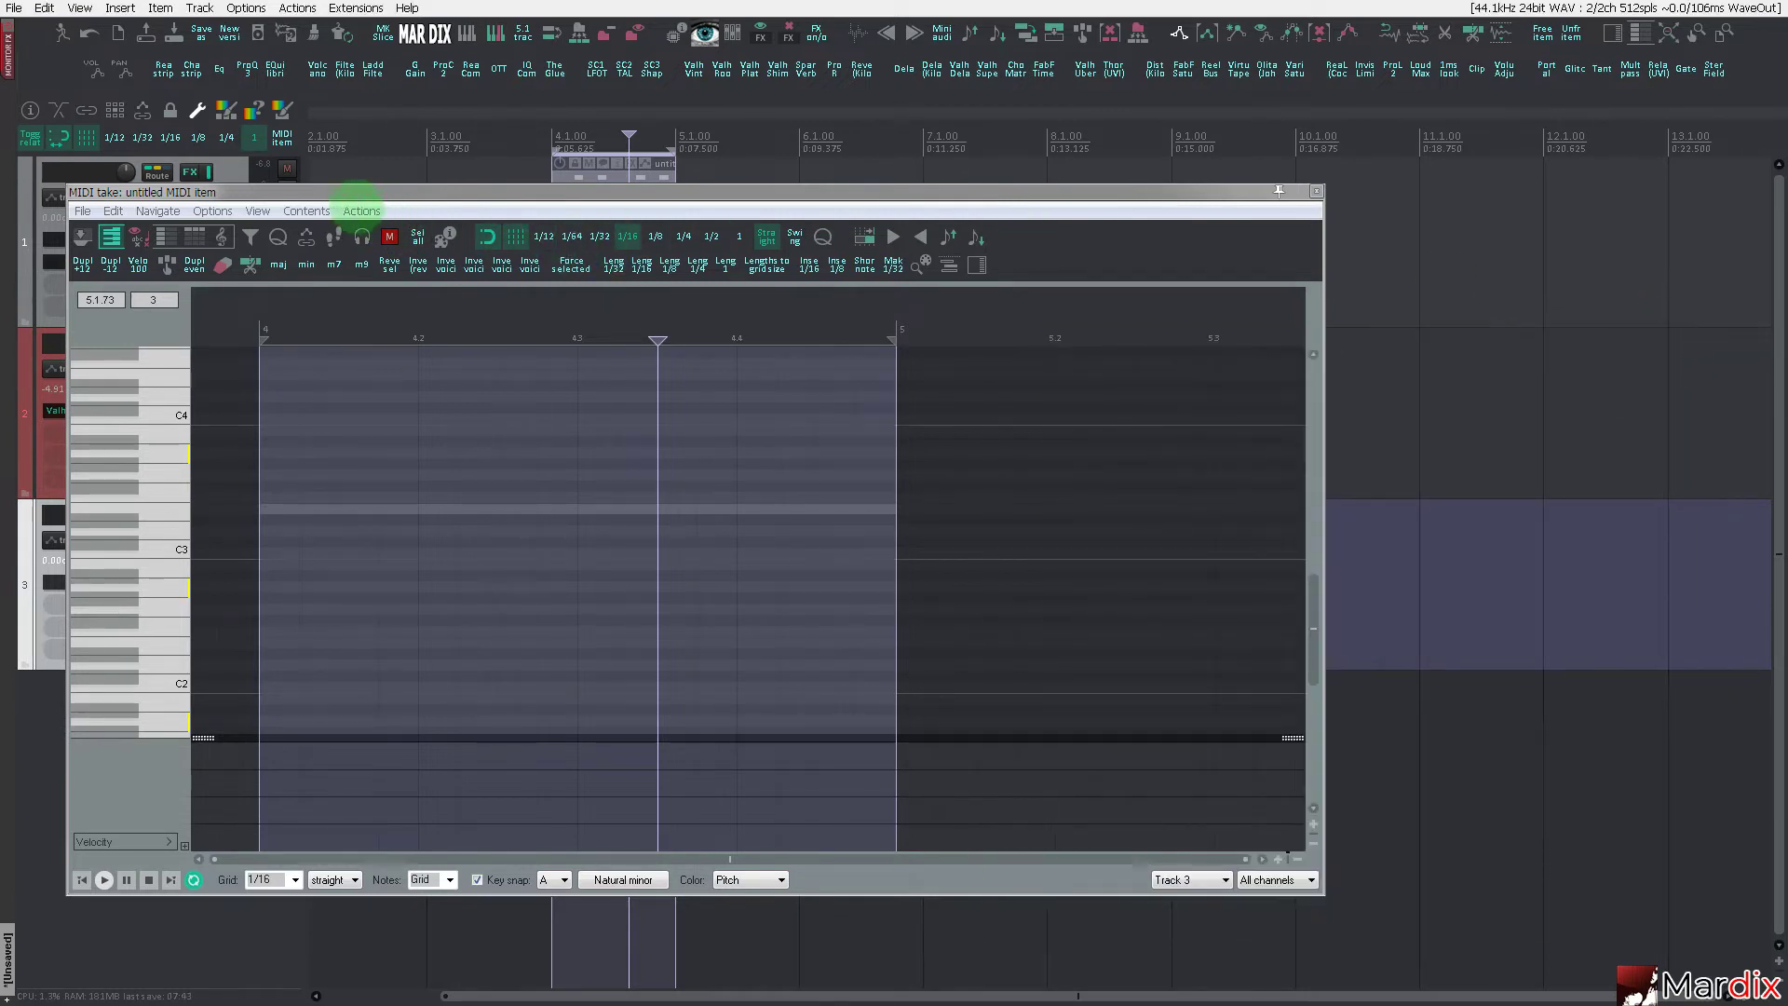
pyautogui.click(361, 211)
pyautogui.click(410, 231)
pyautogui.scroll(-10, 1203, 585)
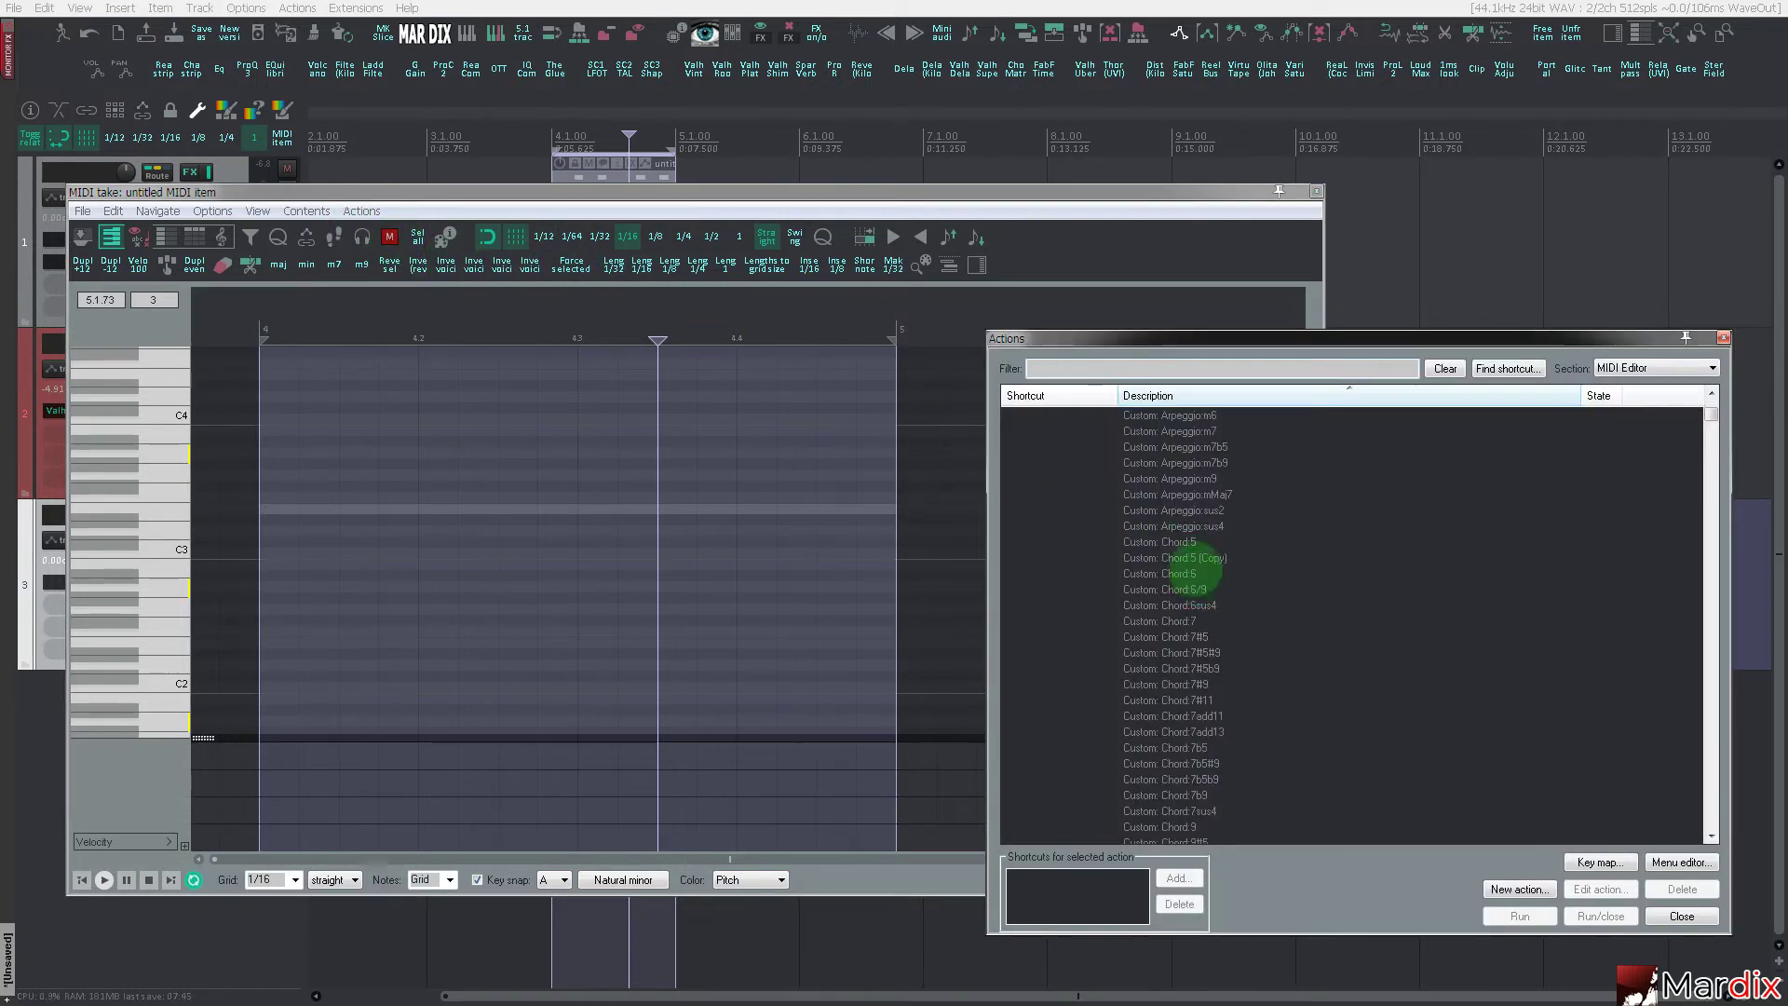
pyautogui.press('Escape')
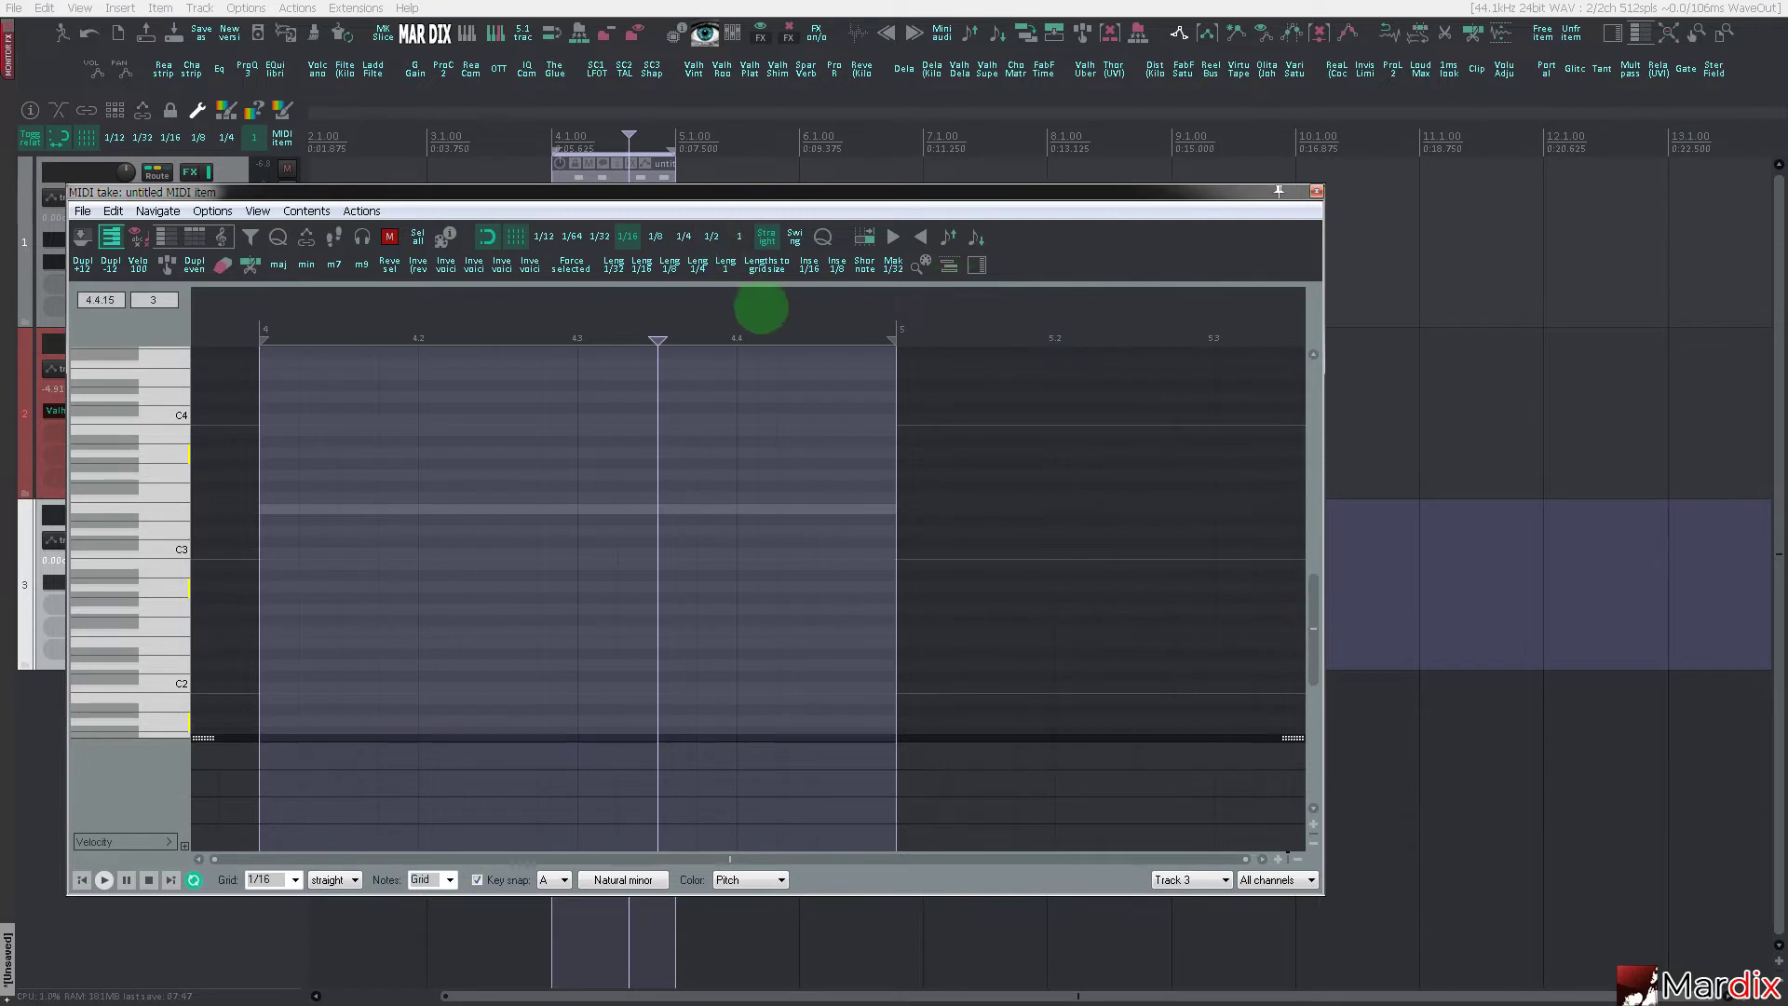
# - Fill track 3's bar with sixteenth notes on E3 using the custom Insert note 1/16 action, and start playback from the bar's beginning
pyautogui.click(809, 267)
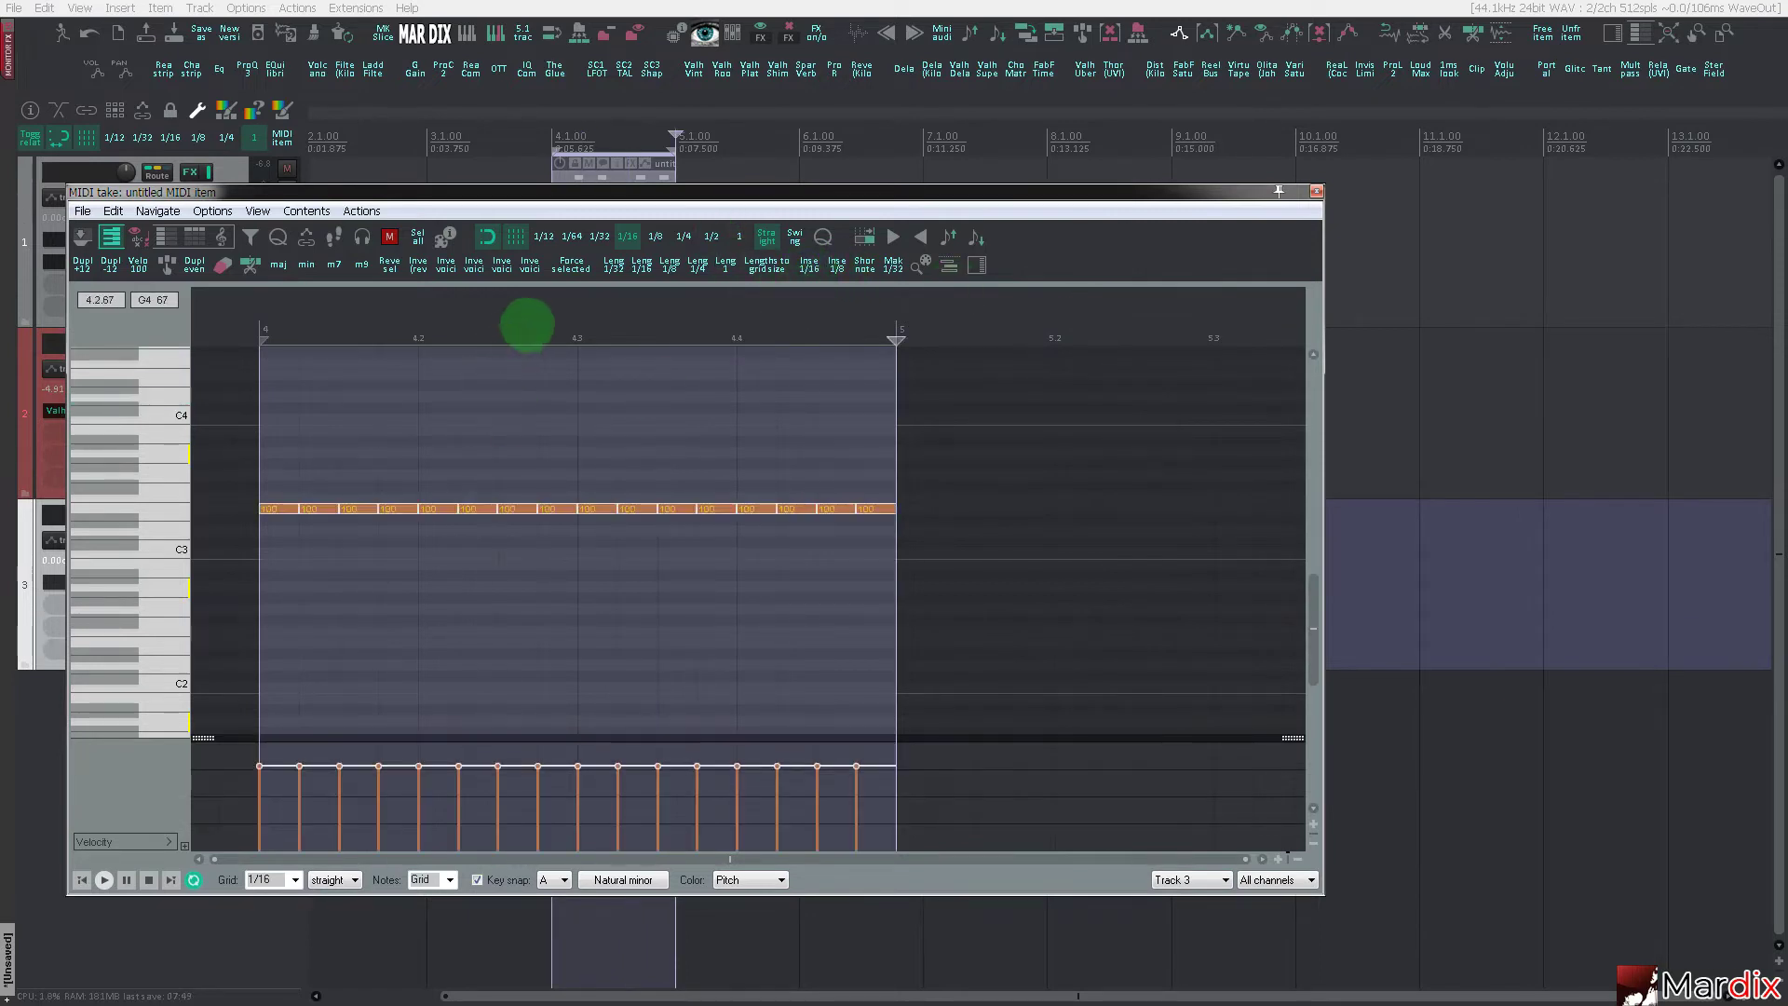
pyautogui.scroll(3, 463, 514)
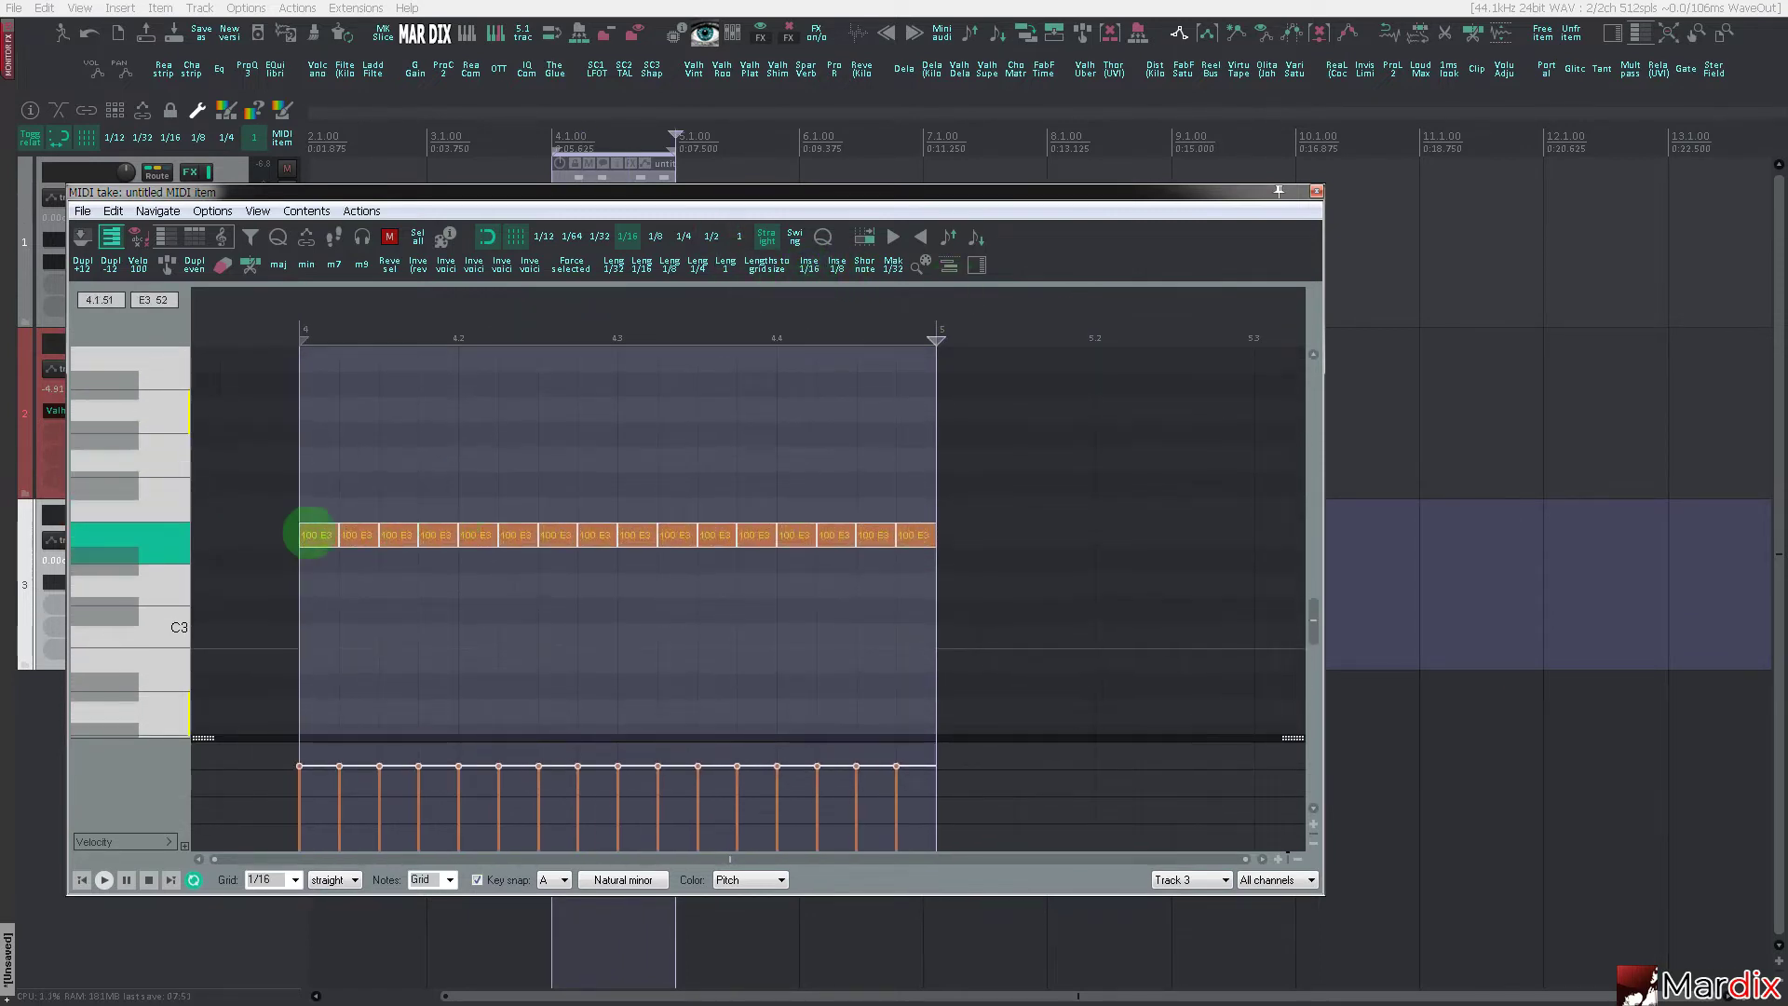
pyautogui.click(291, 323)
pyautogui.press('space')
# - Select the shaker notes by repeating beat position and lower the velocities of every beat's first, second and fourth sixteenths
pyautogui.moveTo(500, 317); pyautogui.dragTo(576, 319)
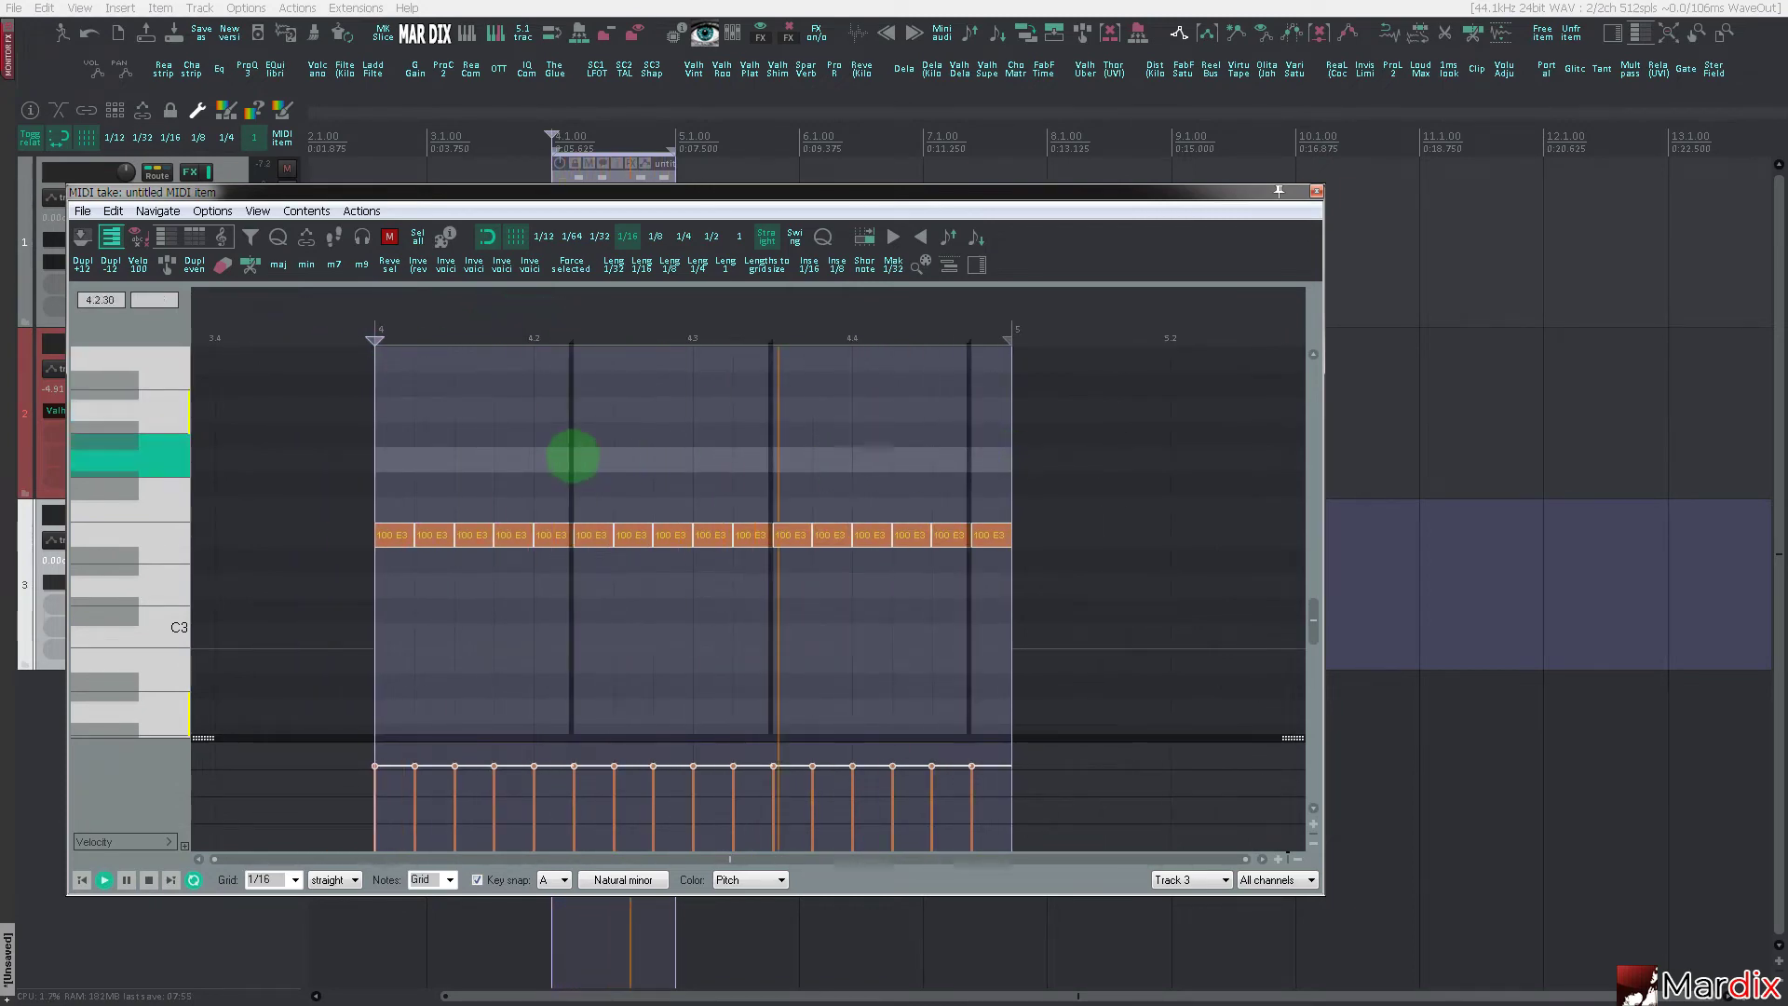
pyautogui.press('s')
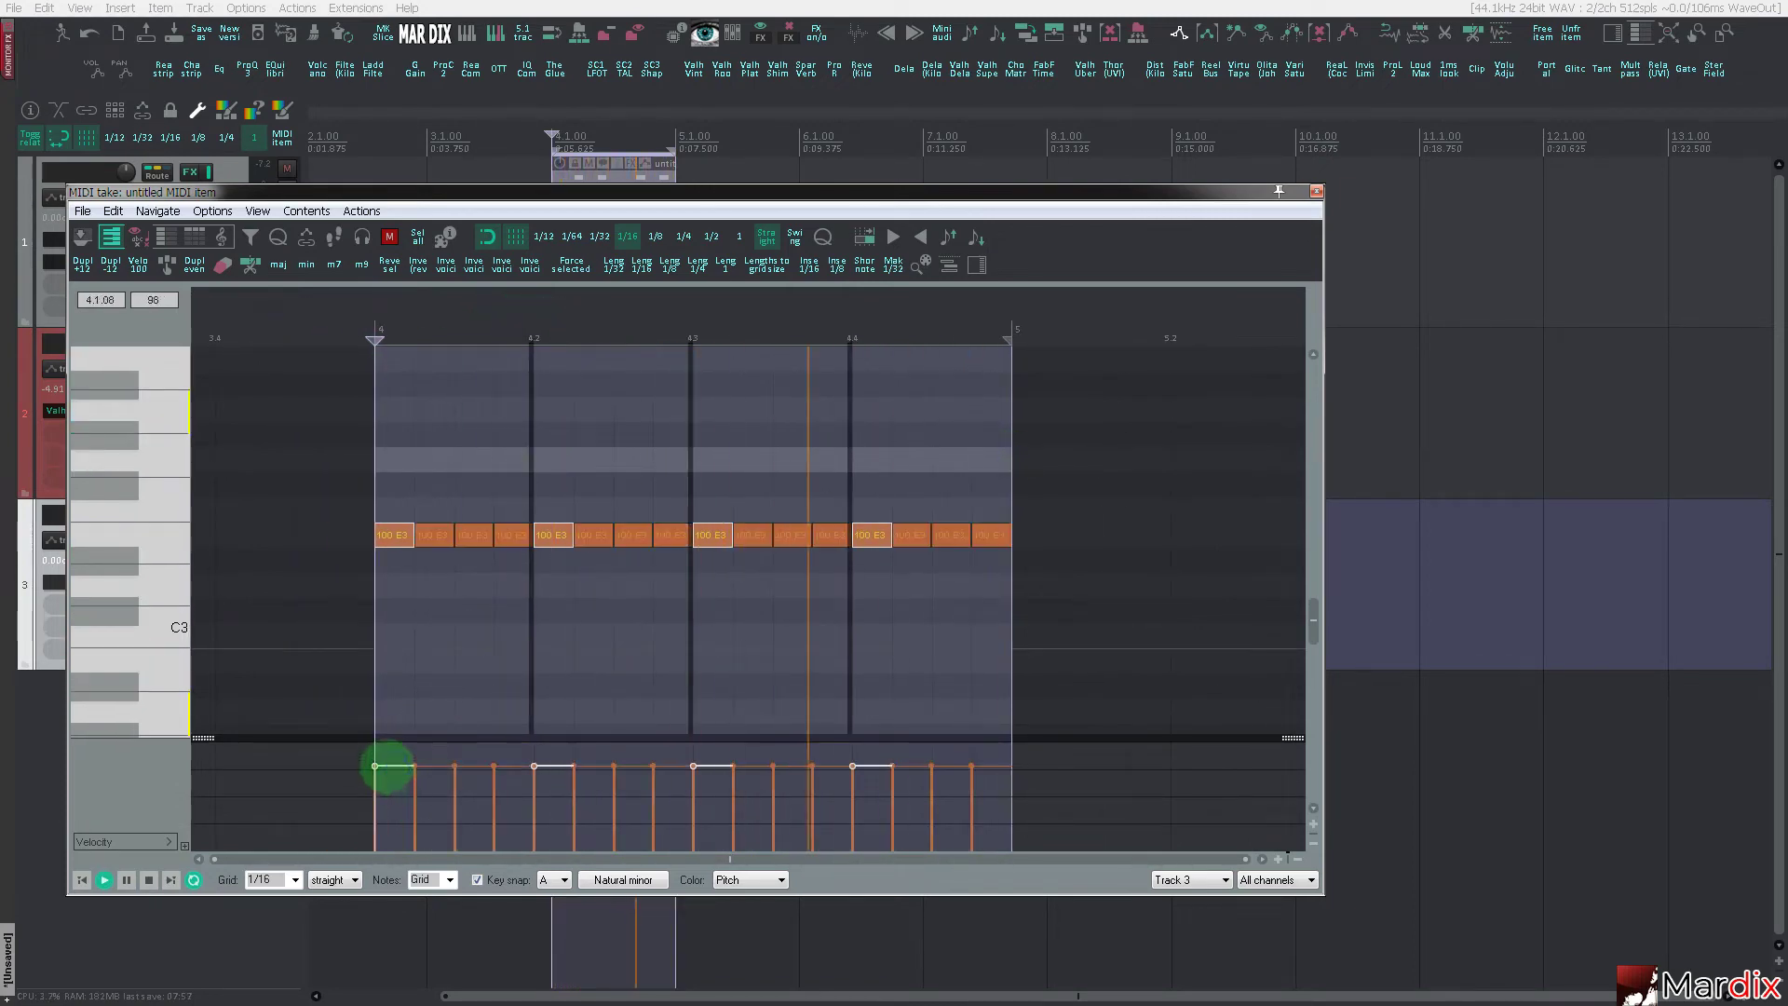
pyautogui.moveTo(387, 766); pyautogui.dragTo(415, 893)
pyautogui.press('s')
pyautogui.moveTo(442, 767); pyautogui.dragTo(443, 842)
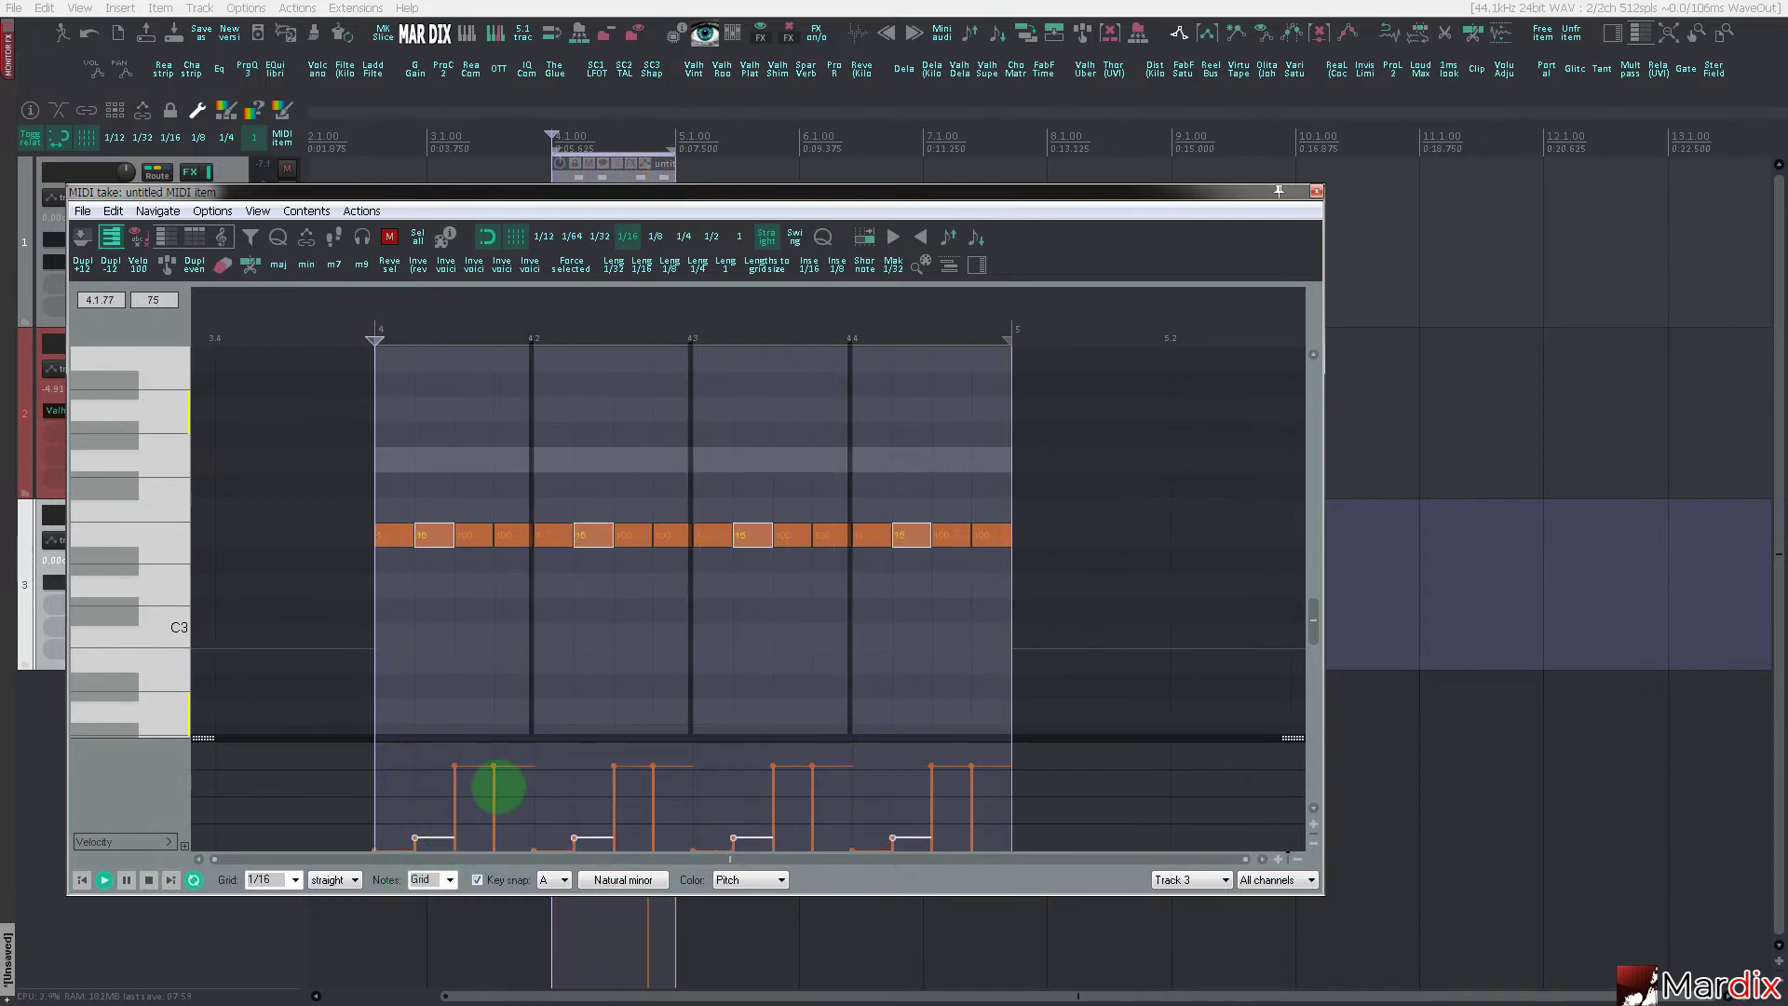
pyautogui.press('s')
pyautogui.moveTo(507, 767); pyautogui.dragTo(552, 820)
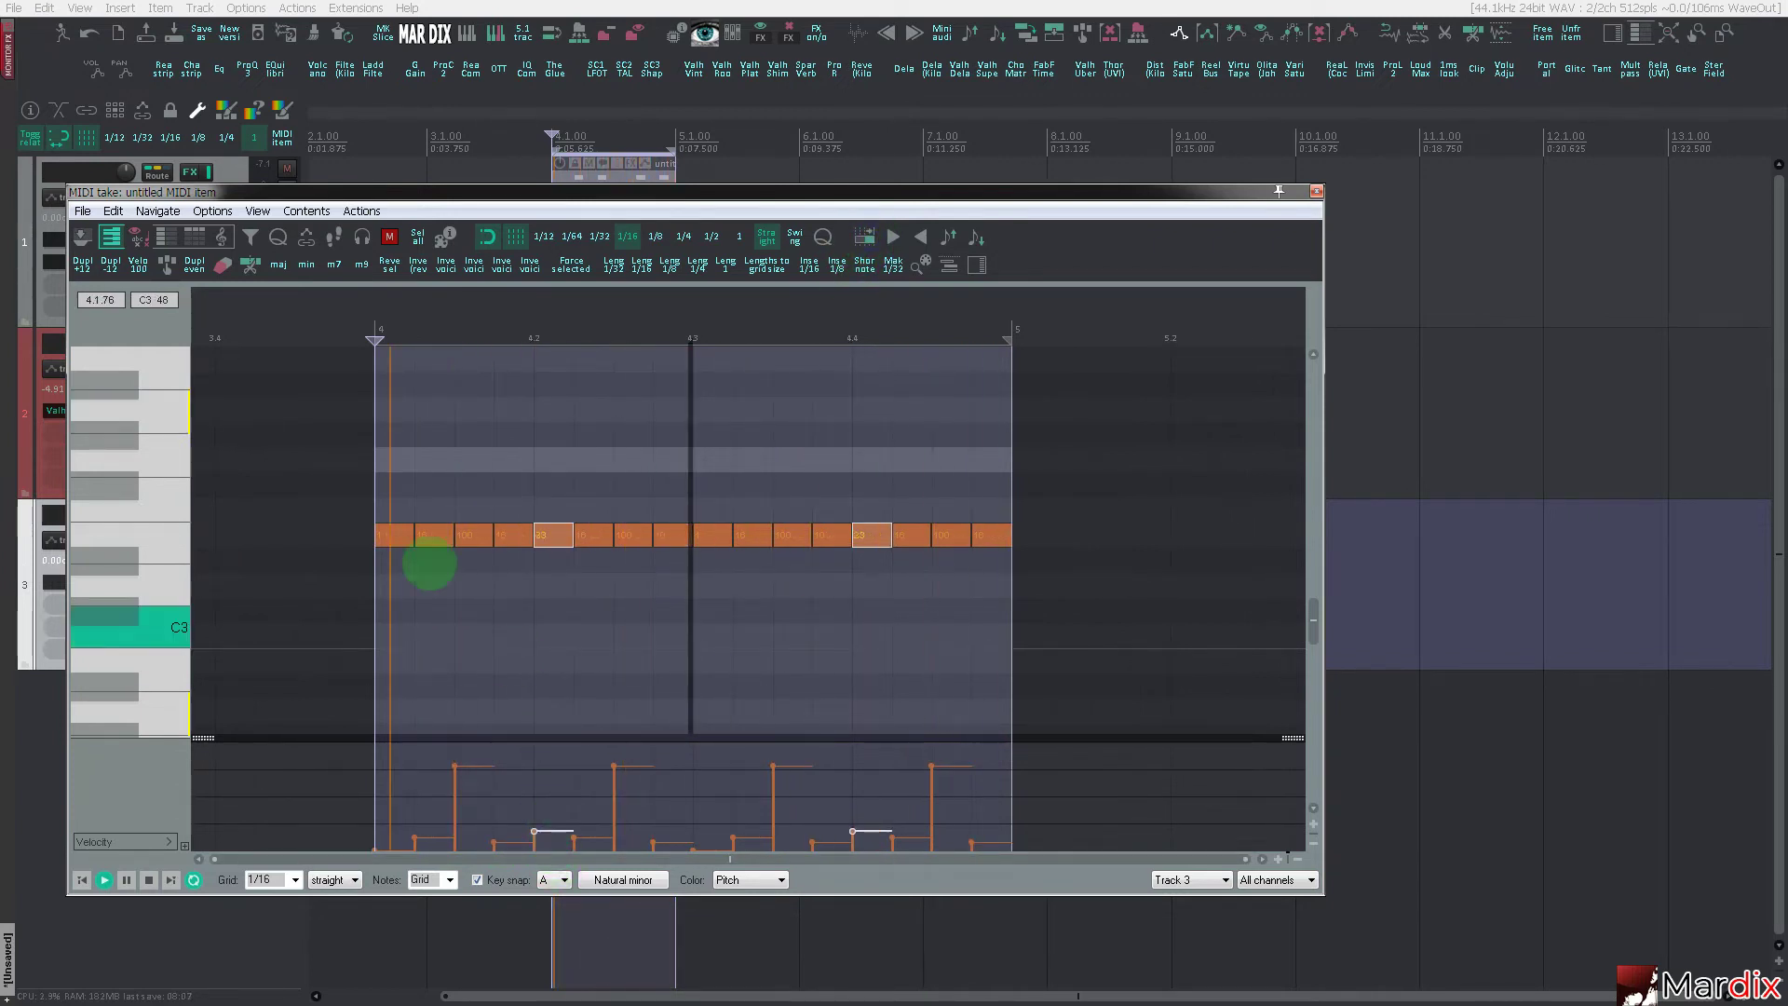
# - Switch track 3's sampler to Shaker 40.wav, shorten the sample to 0.16 s, and close the effects window
pyautogui.press('f')
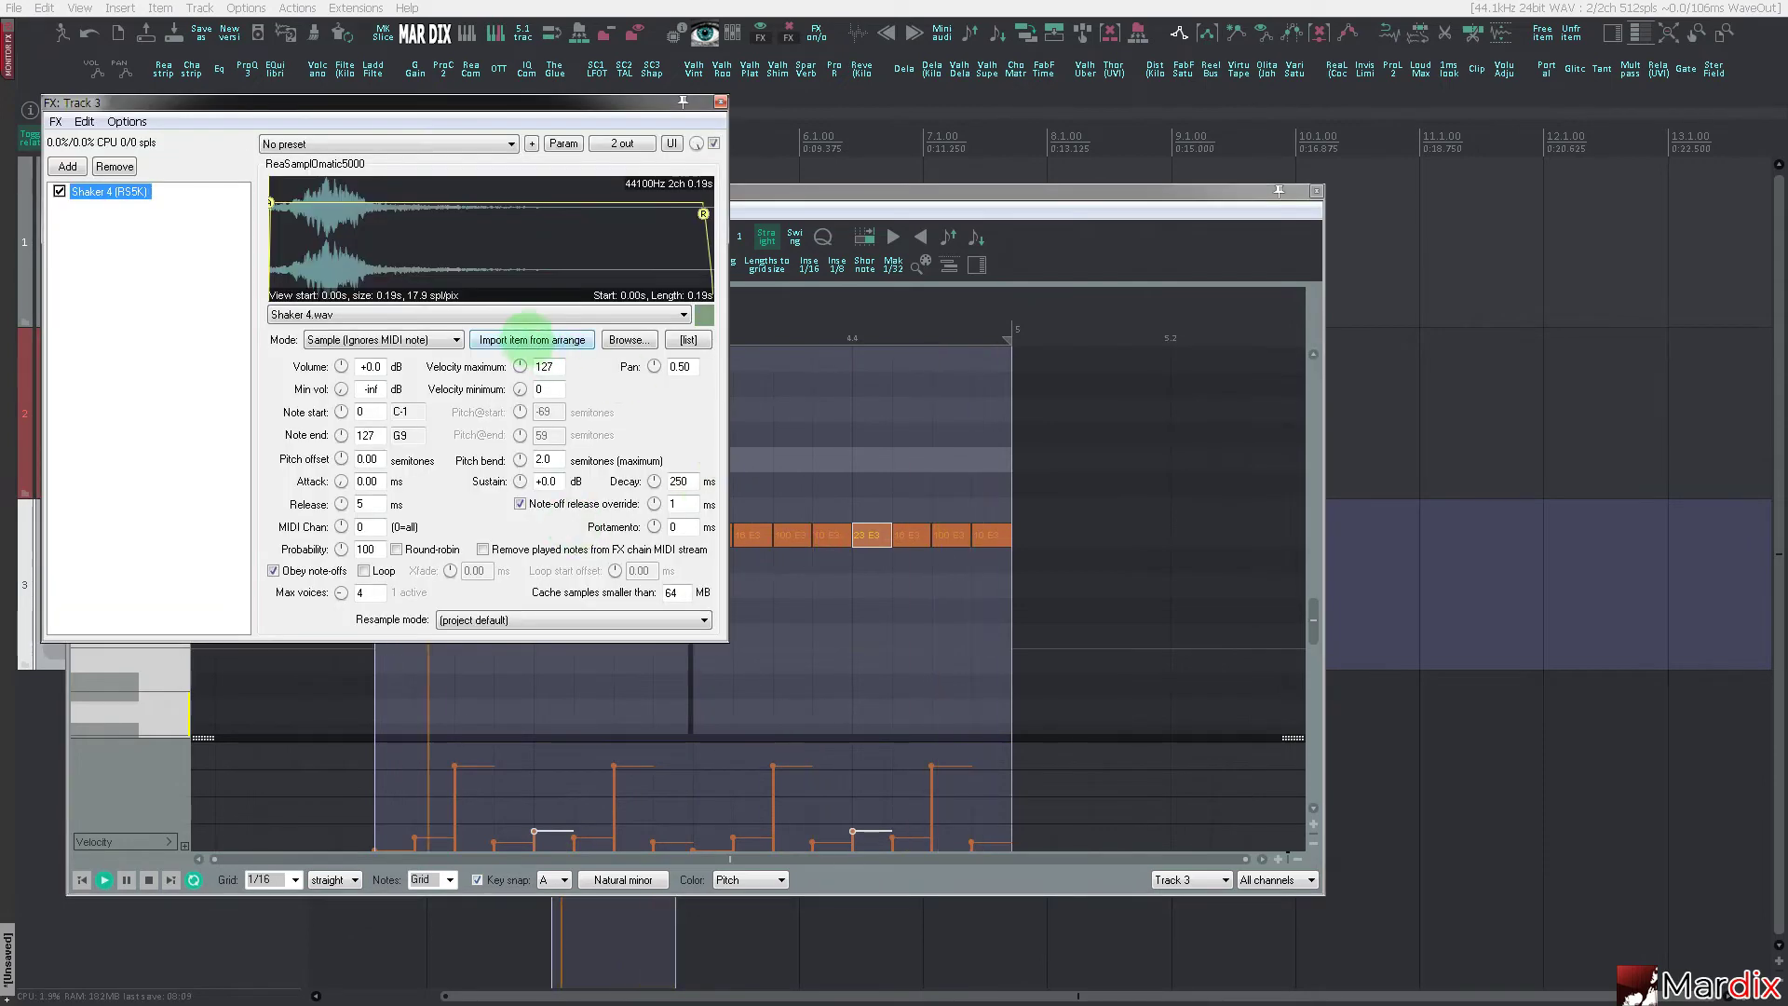
pyautogui.click(538, 315)
pyautogui.click(542, 316)
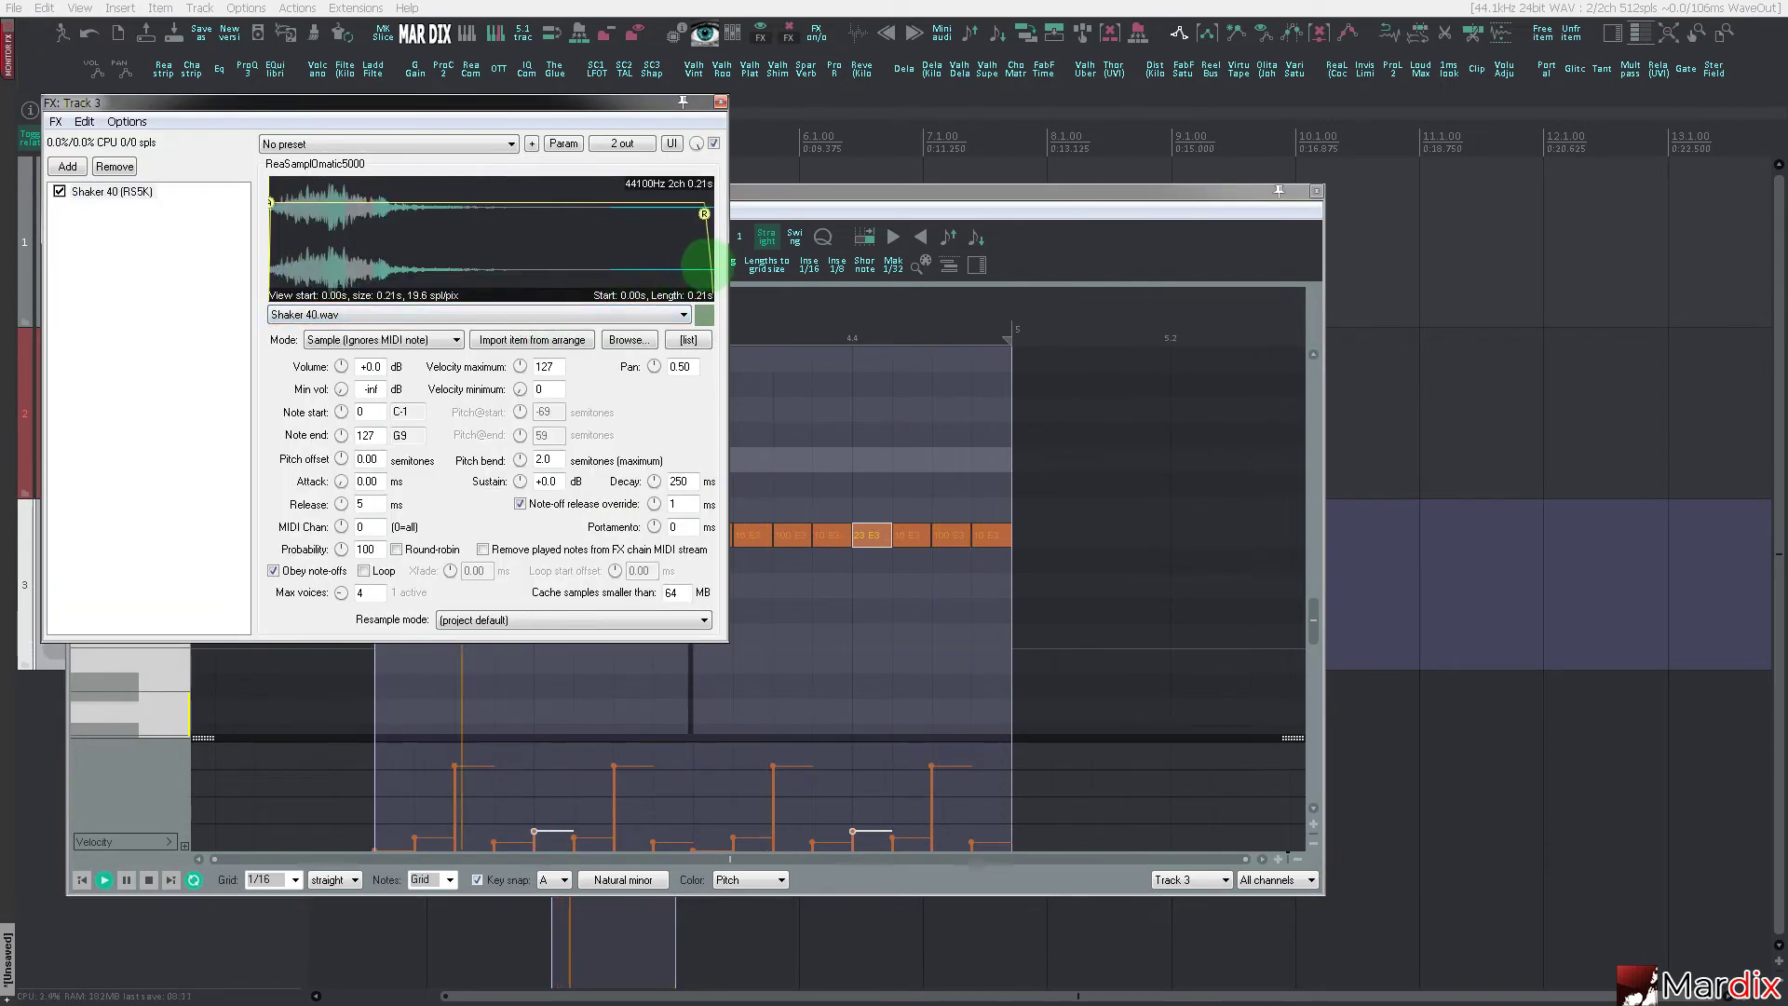
pyautogui.moveTo(713, 265); pyautogui.dragTo(597, 270)
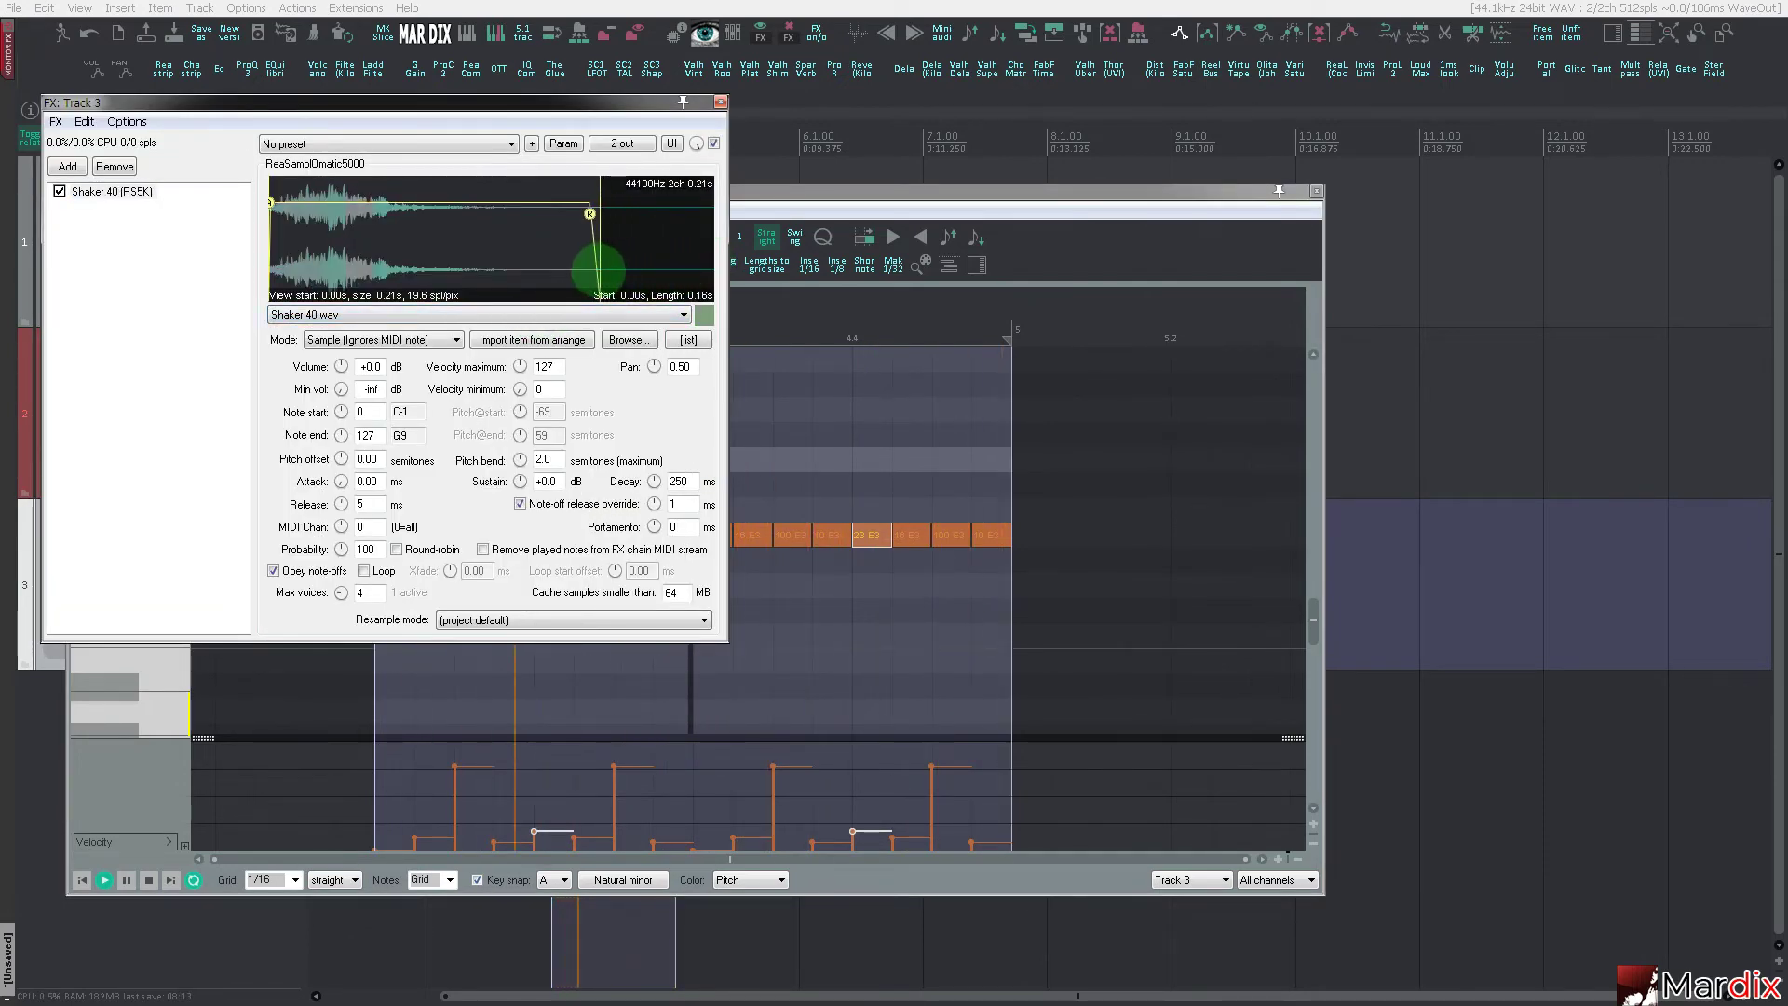
pyautogui.press('Escape')
# - Move the MIDI editor off the track controls and vary the velocities of individual notes in the shaker pattern, setting the ninth to about 47
pyautogui.moveTo(739, 195); pyautogui.dragTo(910, 205)
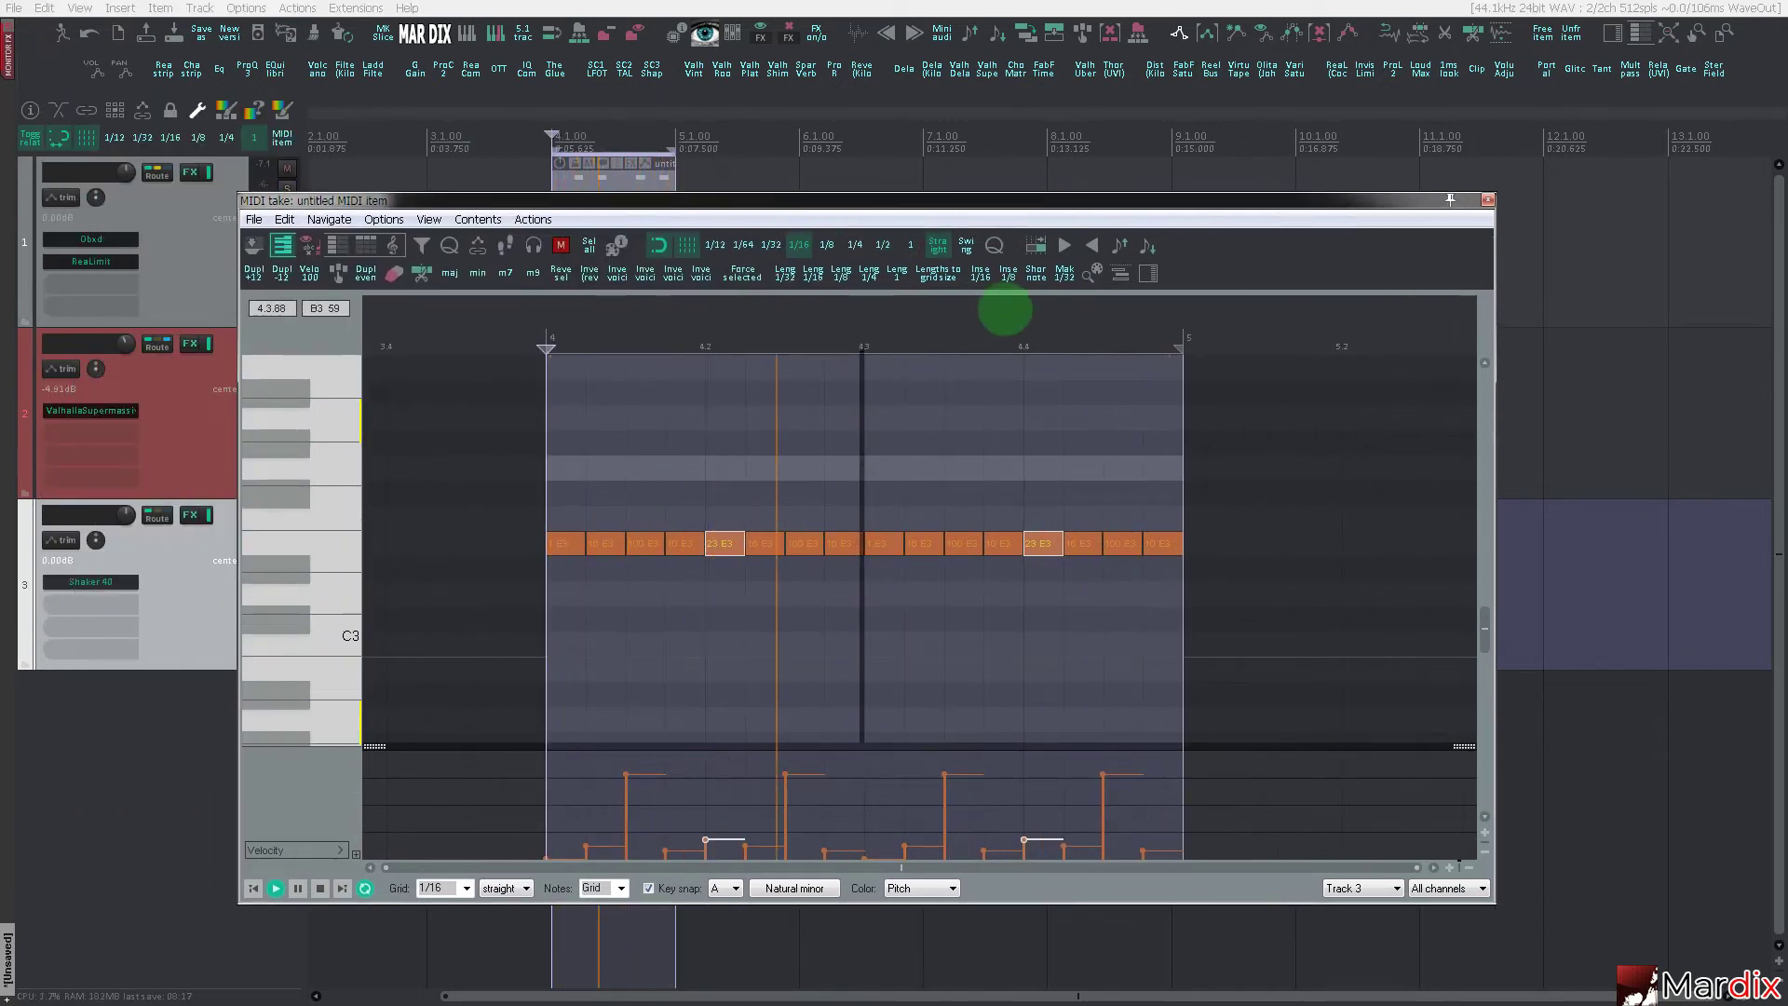
pyautogui.moveTo(826, 851); pyautogui.dragTo(835, 855)
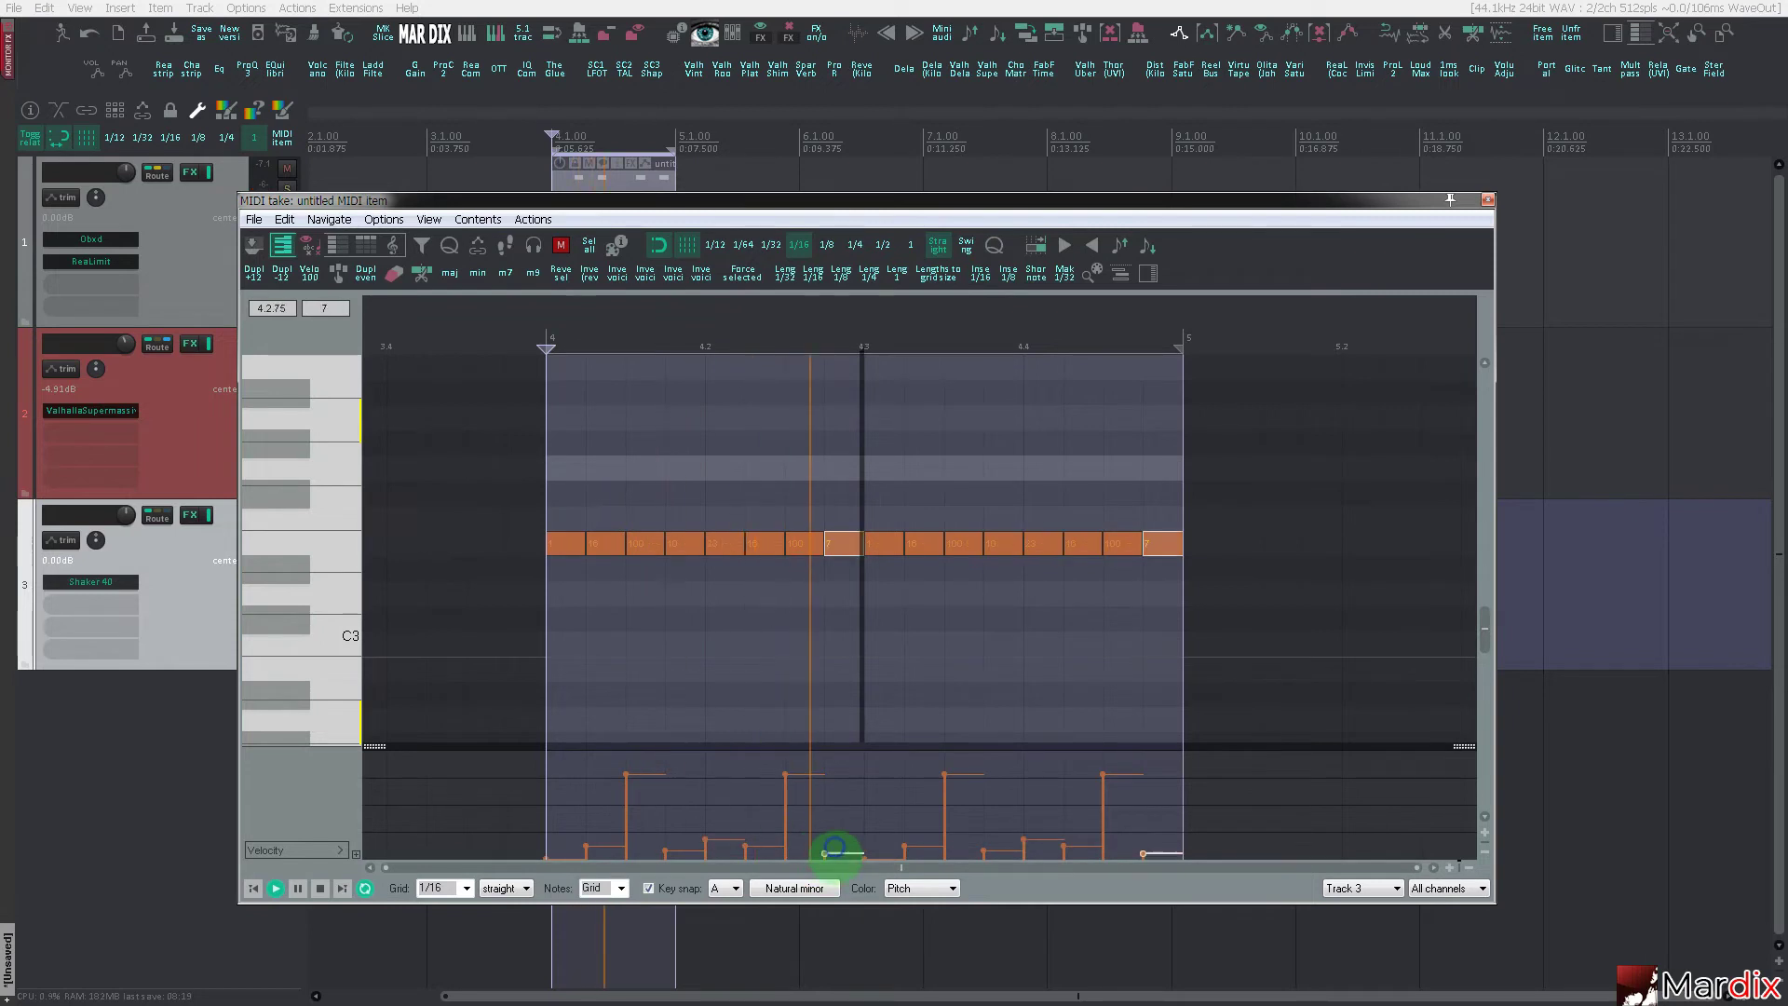
pyautogui.moveTo(788, 776); pyautogui.dragTo(801, 786)
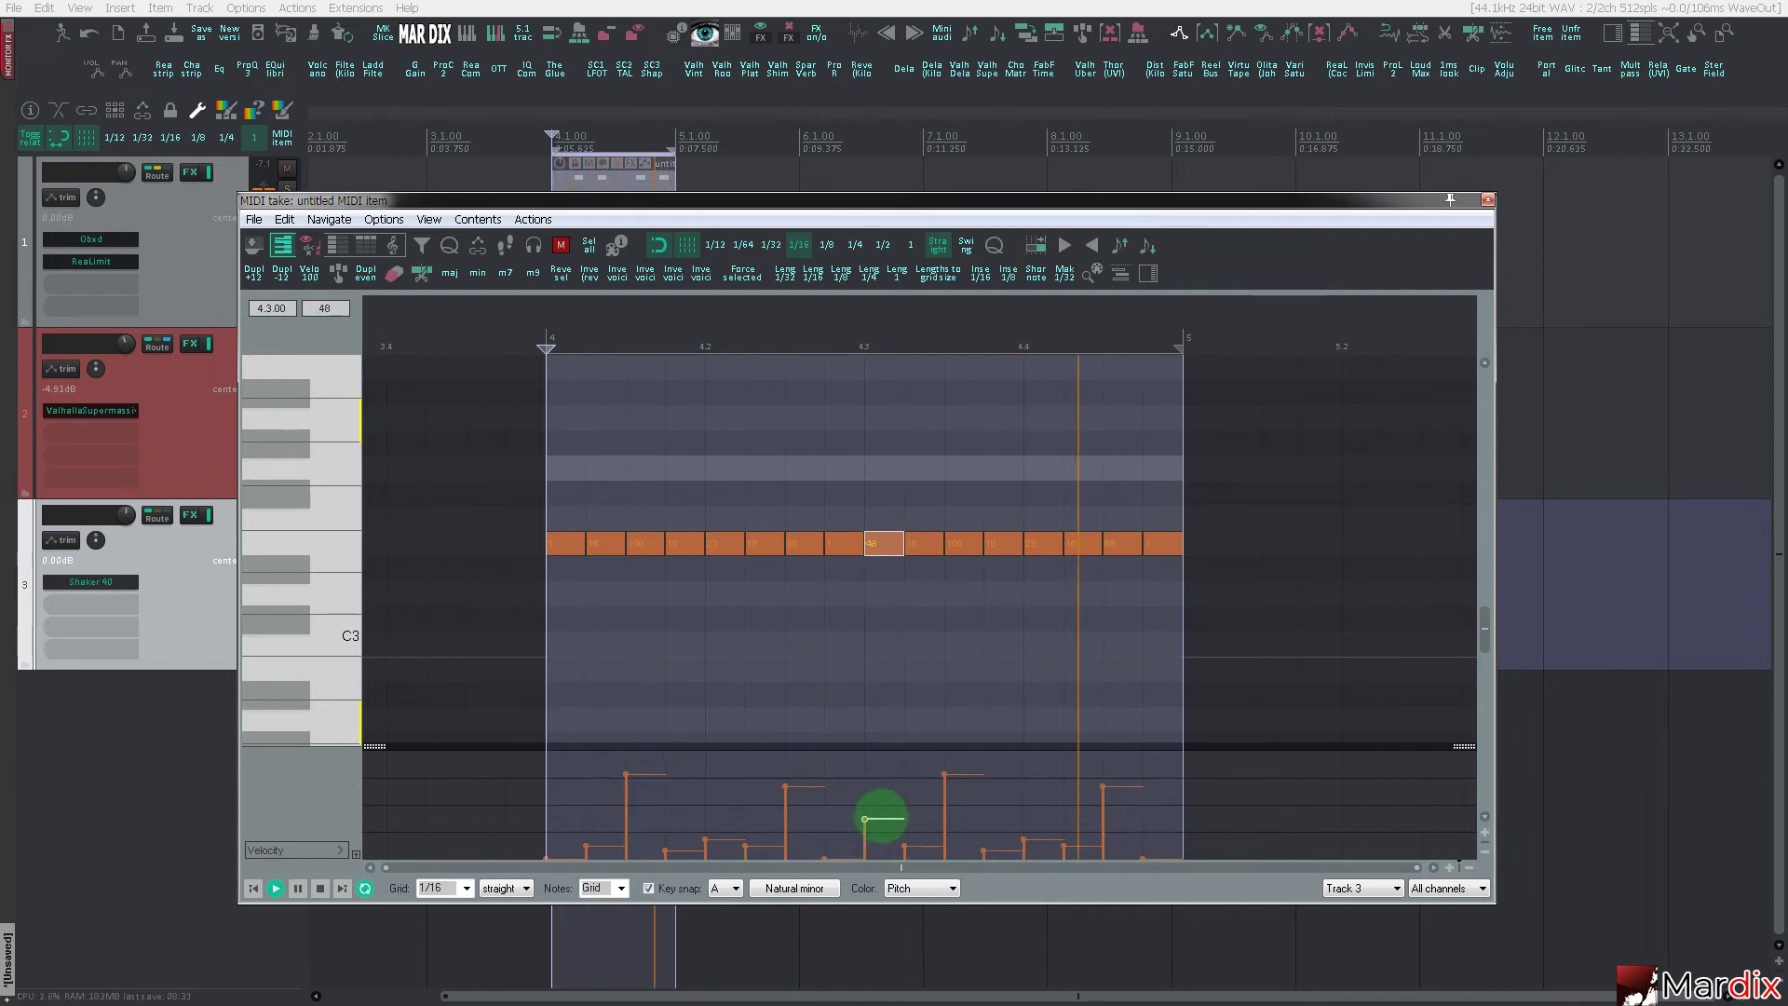
pyautogui.click(904, 836)
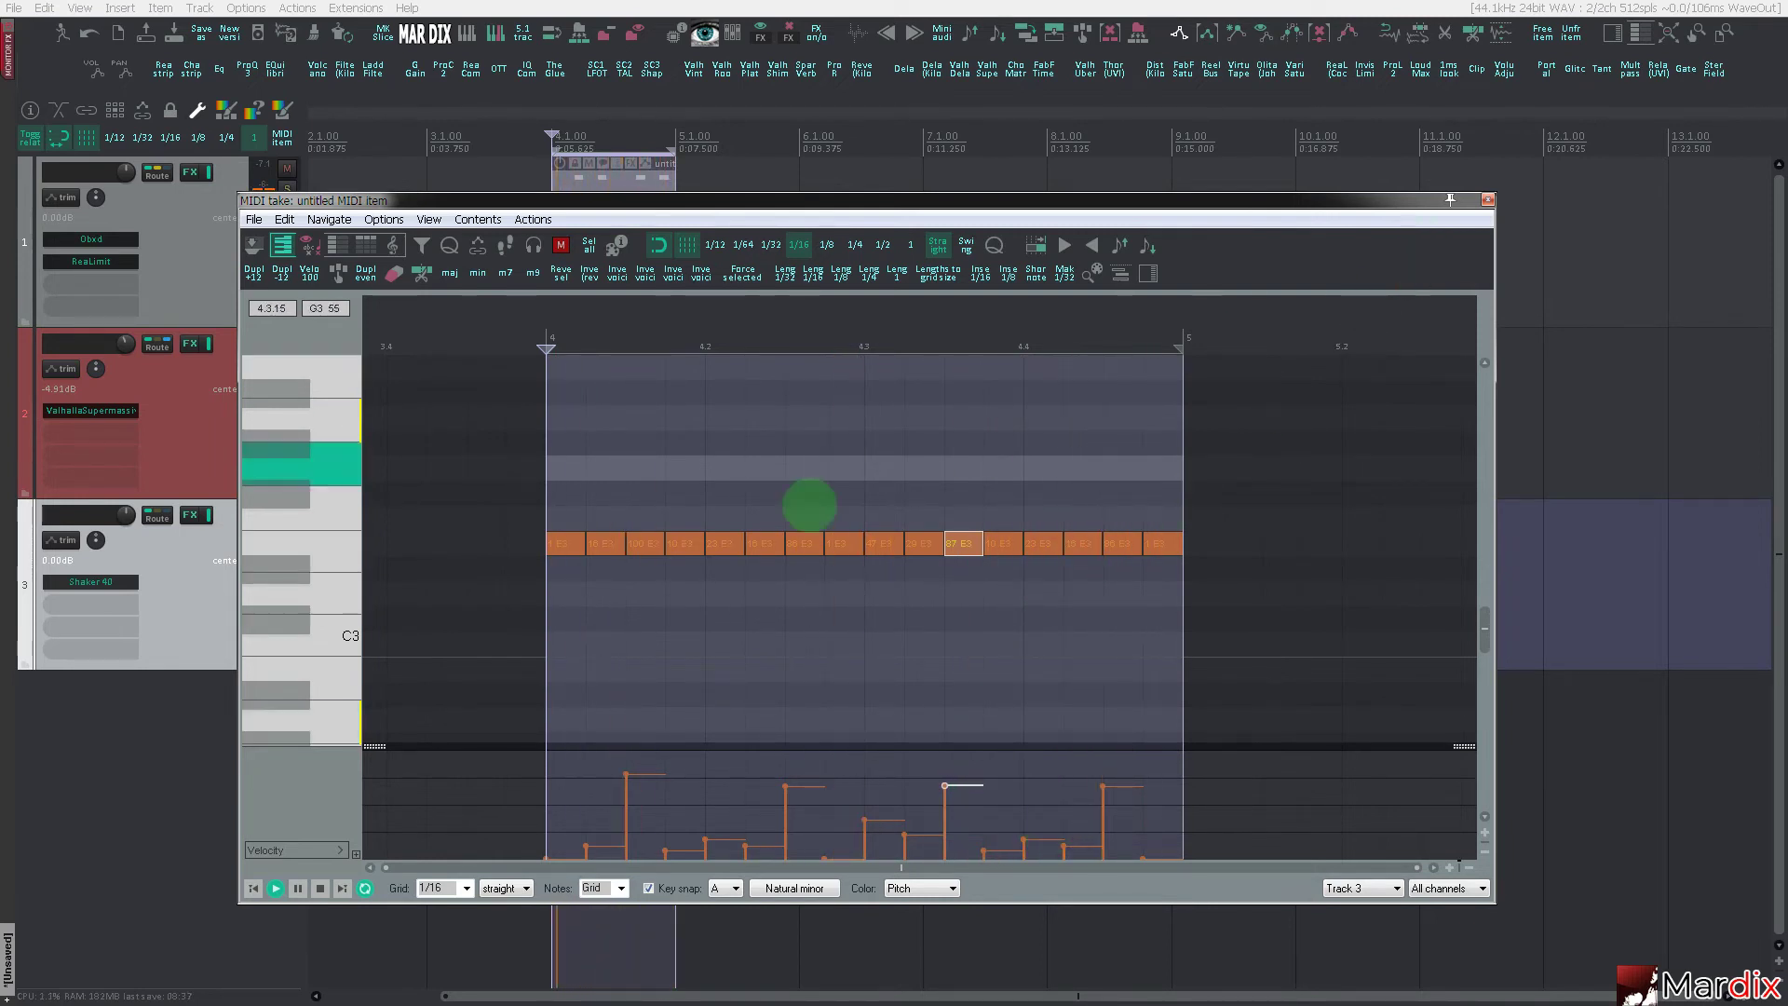
# - Shorten all the shaker notes to 1/32 length and close the MIDI editor
pyautogui.moveTo(559, 512); pyautogui.dragTo(1185, 571)
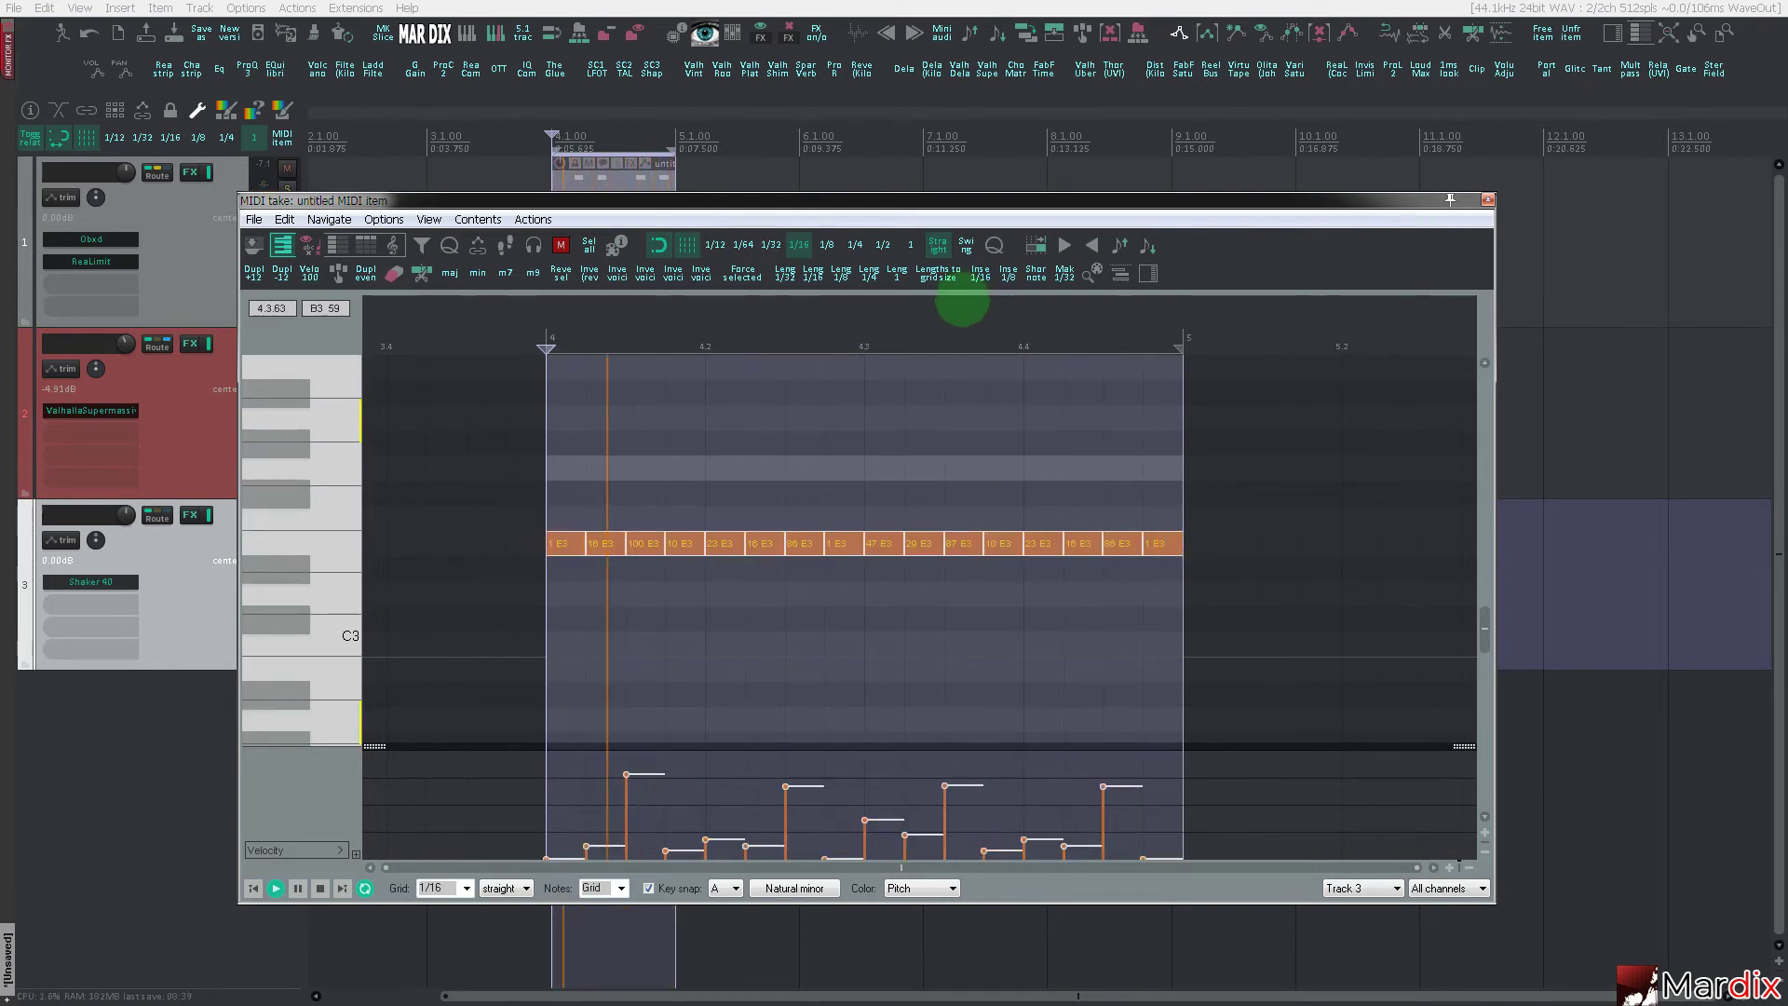
pyautogui.click(785, 272)
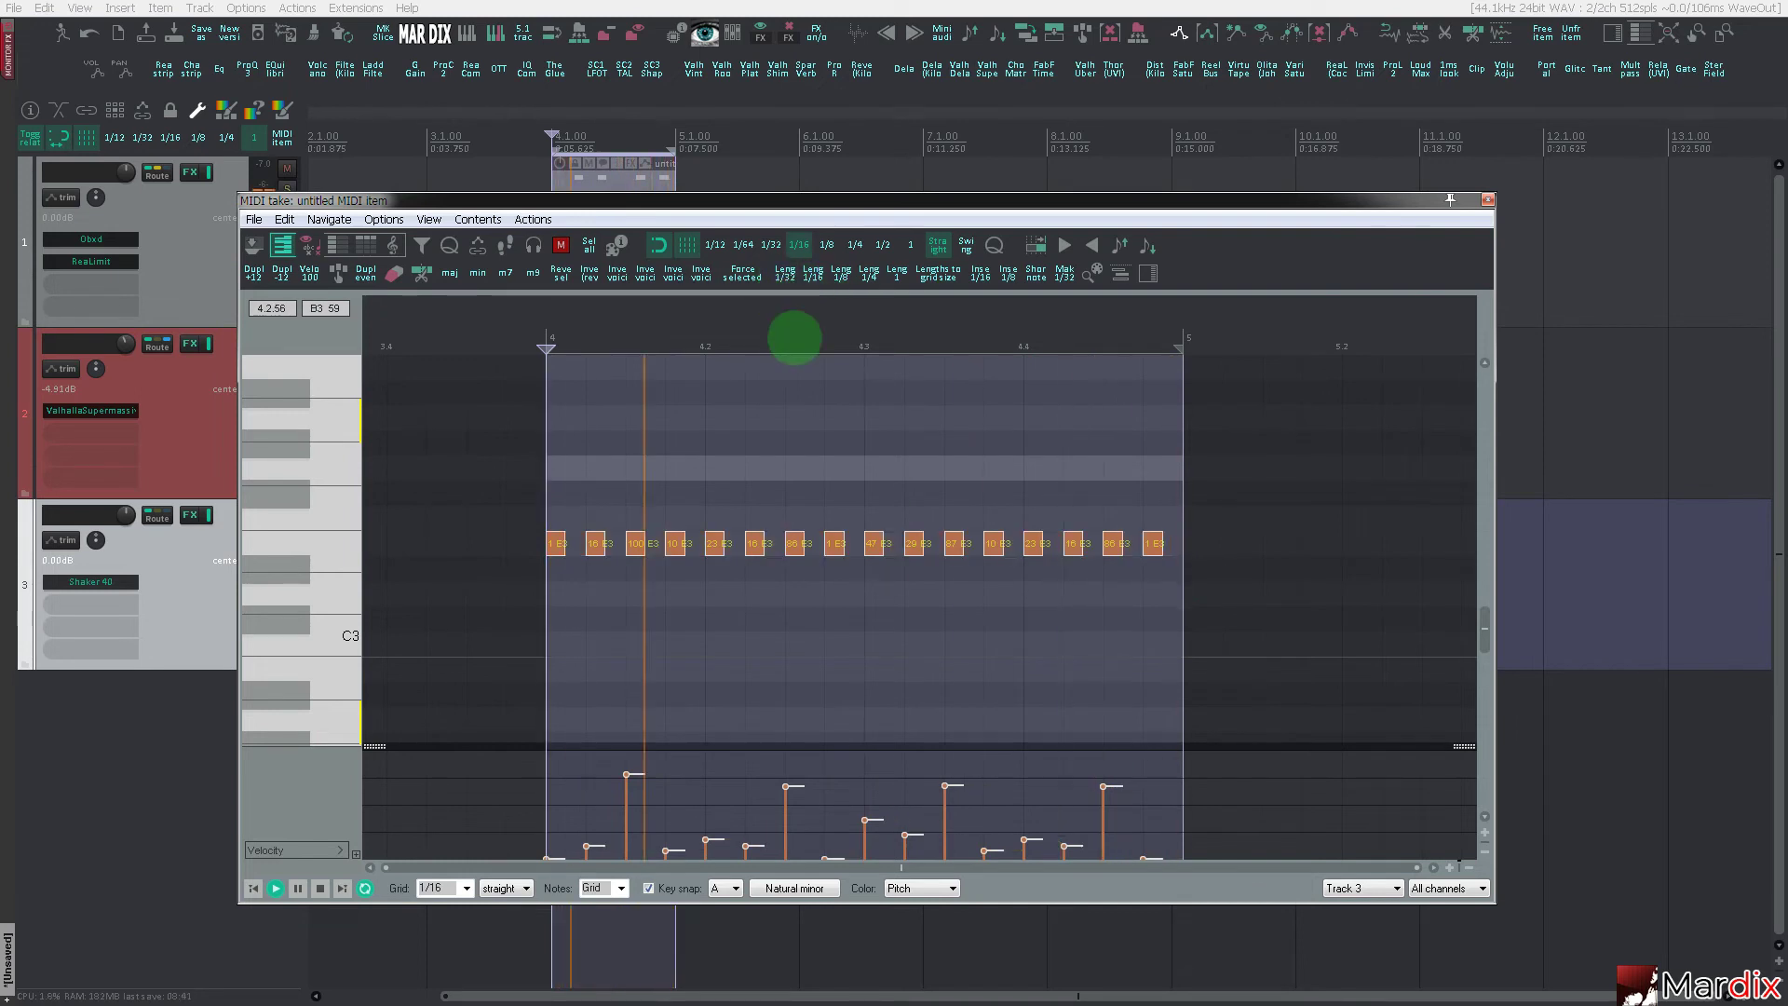
pyautogui.press('Escape')
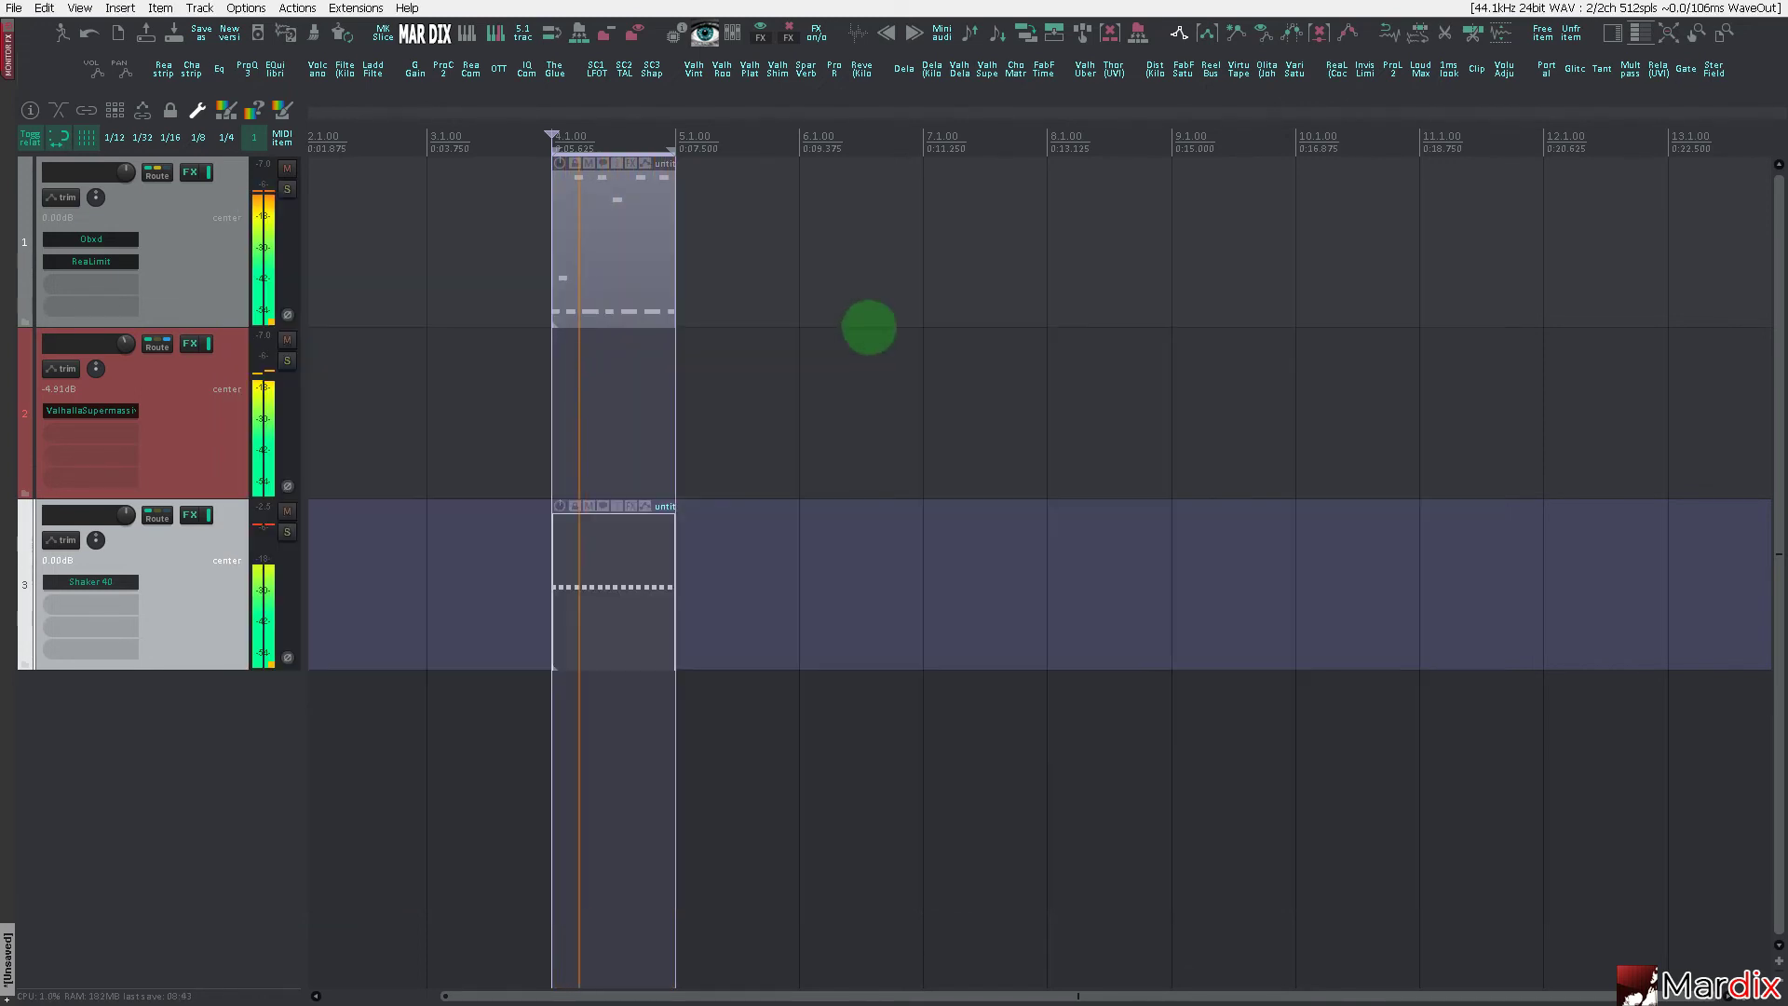
# - Open track 3's sampler, shorten the sample to about 0.11 s, and switch the sample to Shaker 42.wav
pyautogui.click(126, 581)
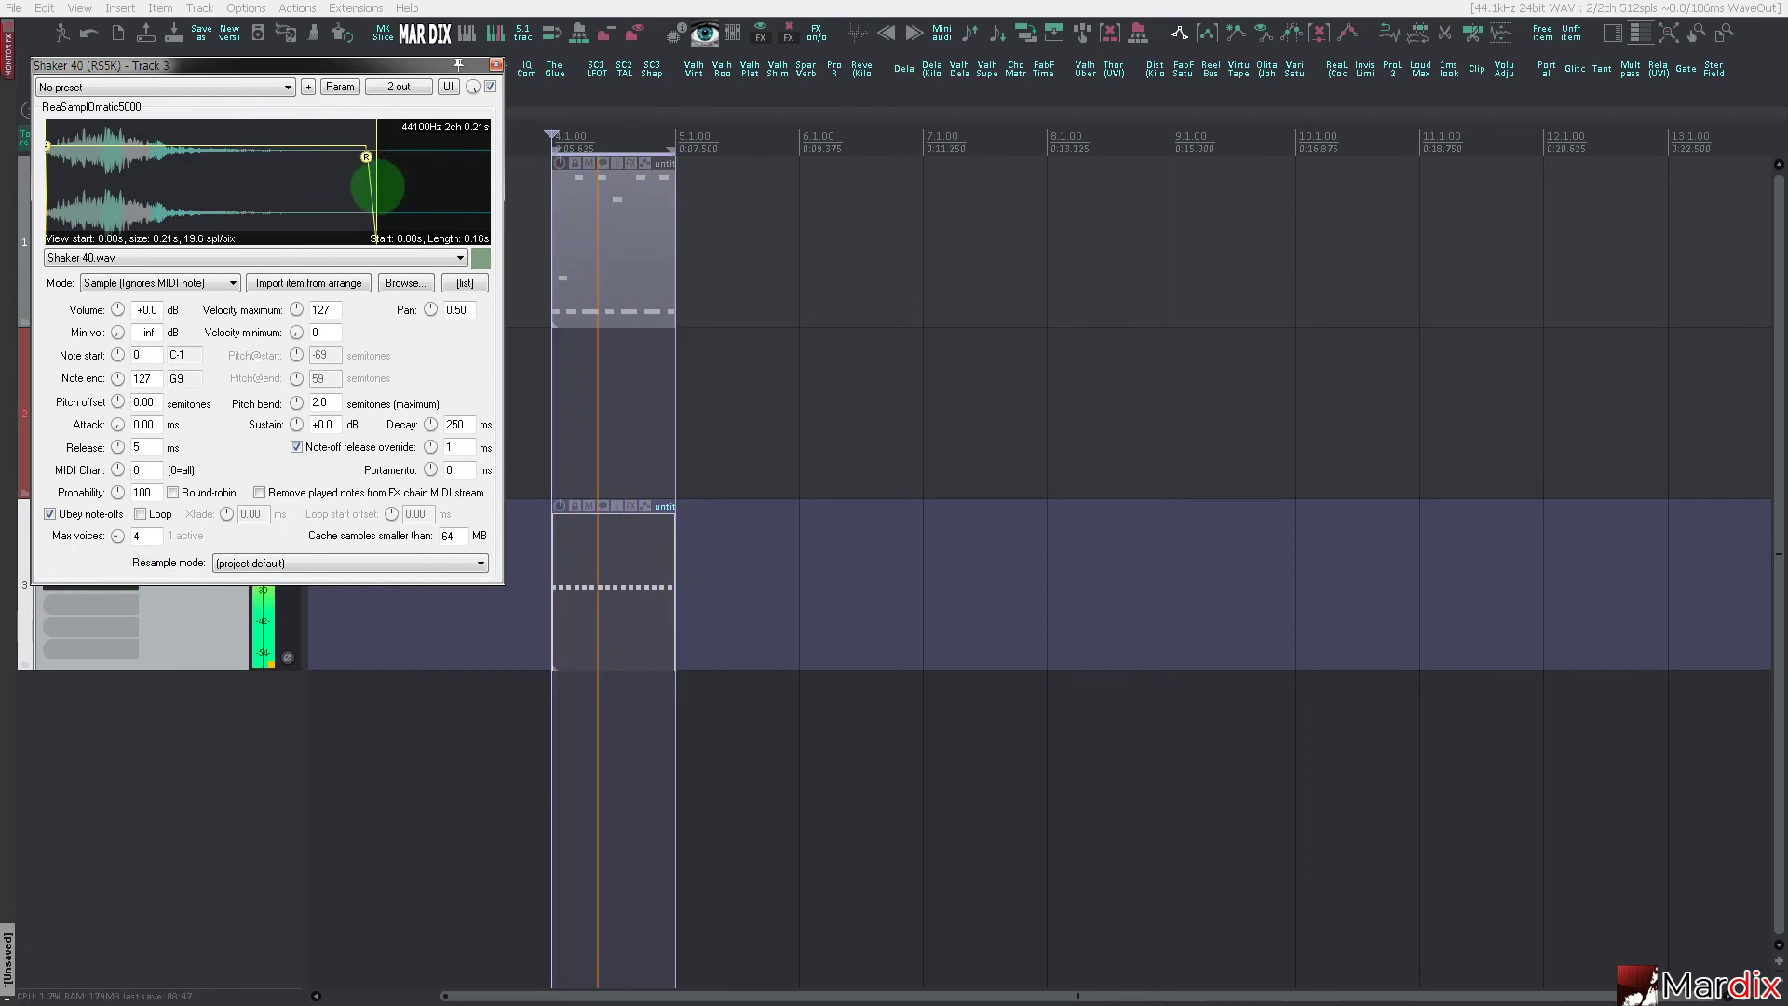
pyautogui.moveTo(372, 180); pyautogui.dragTo(295, 194)
pyautogui.click(292, 251)
pyautogui.click(299, 252)
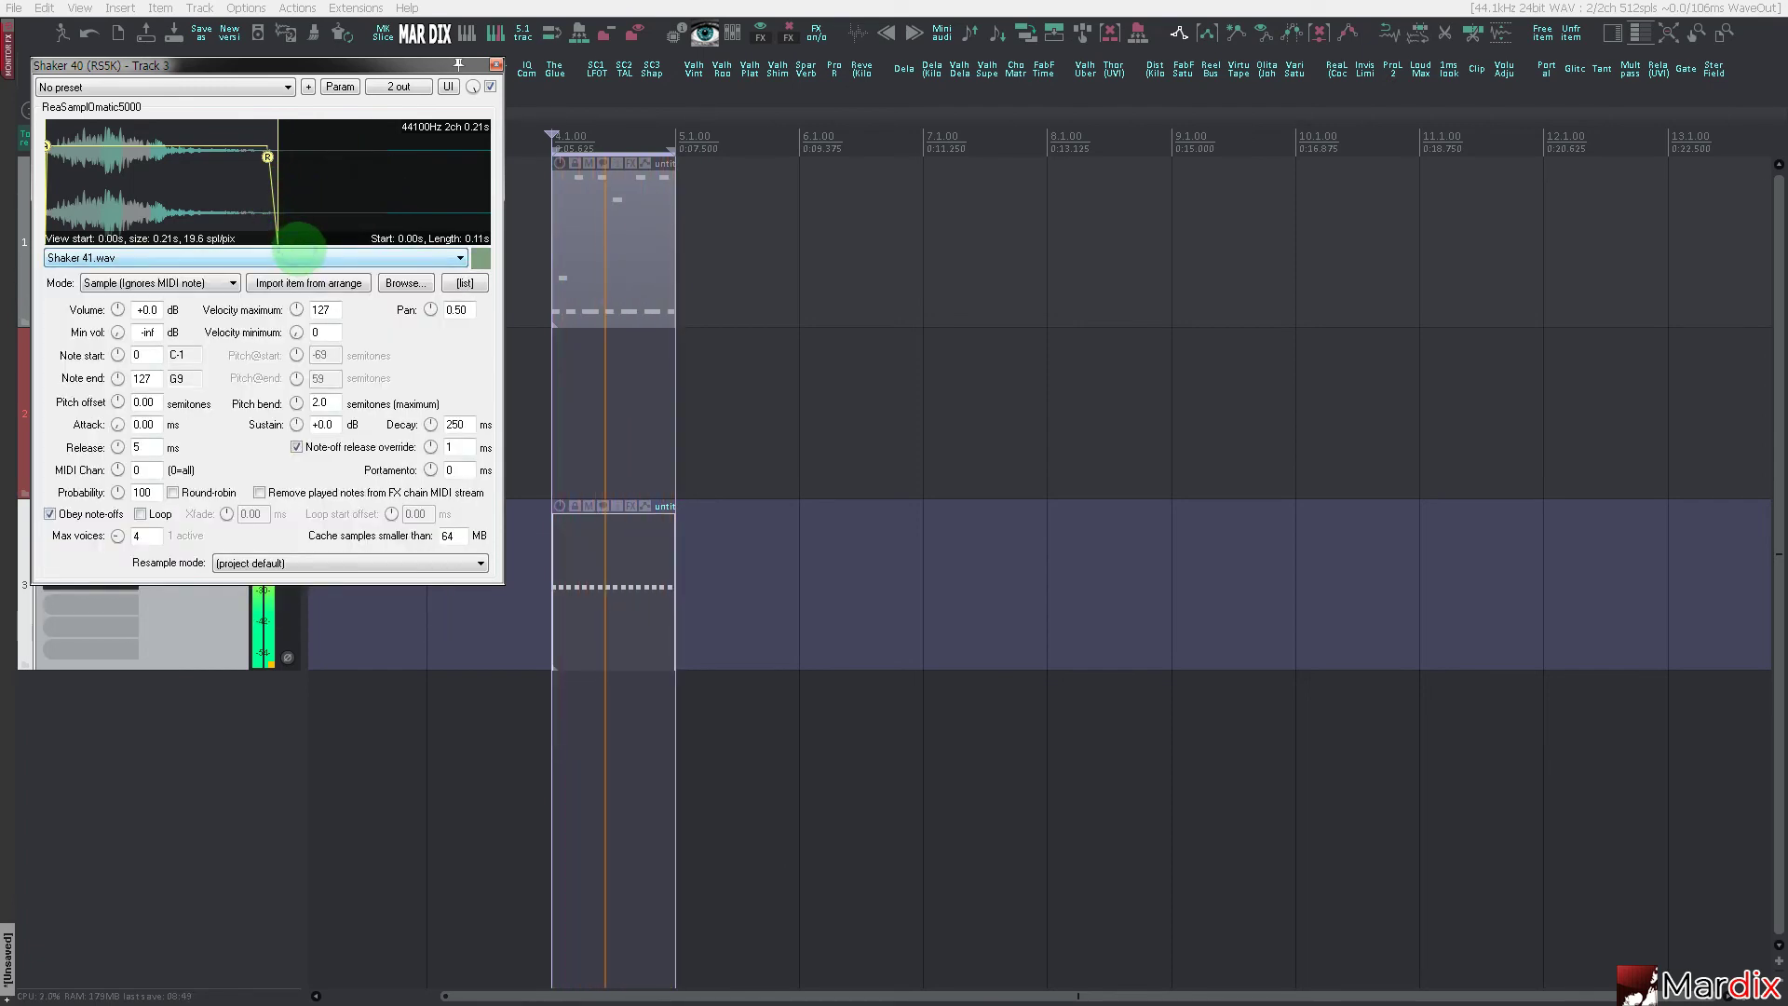
pyautogui.press('Down')
pyautogui.press('Down')
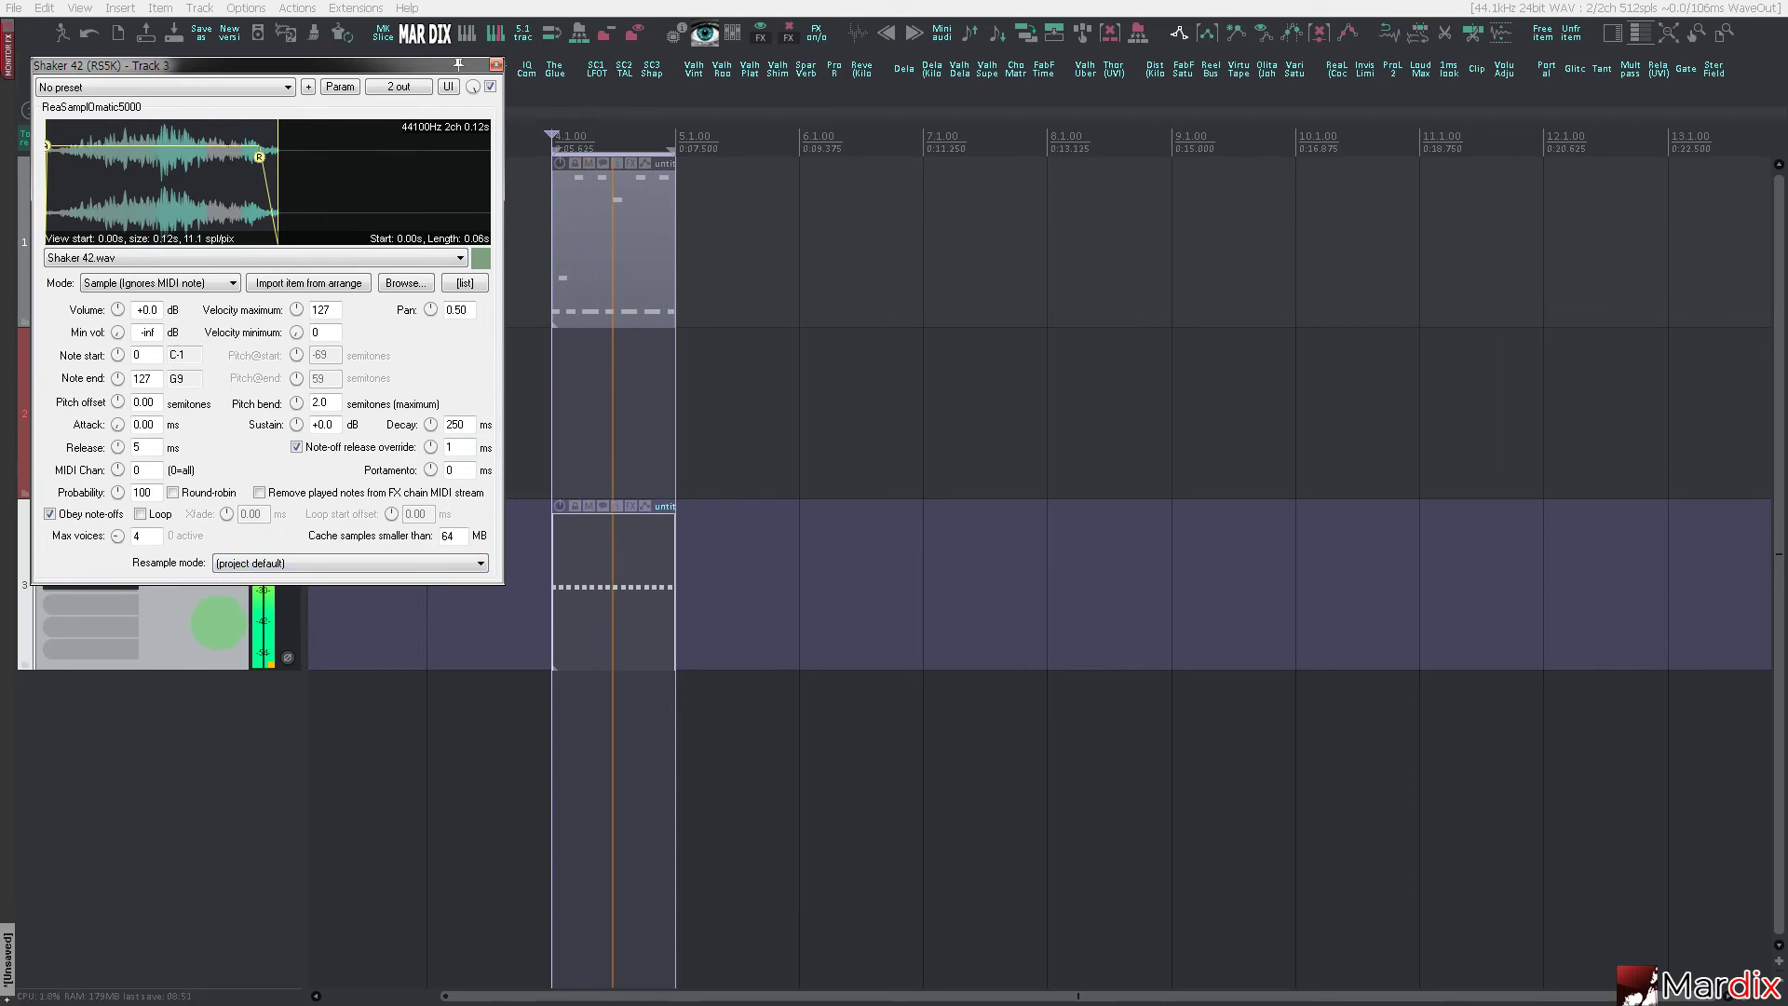
# - Add ReaDelay after the sampler on track 3, load its "Mardix haas" preset, and close the effects window
pyautogui.click(220, 622)
pyautogui.click(905, 69)
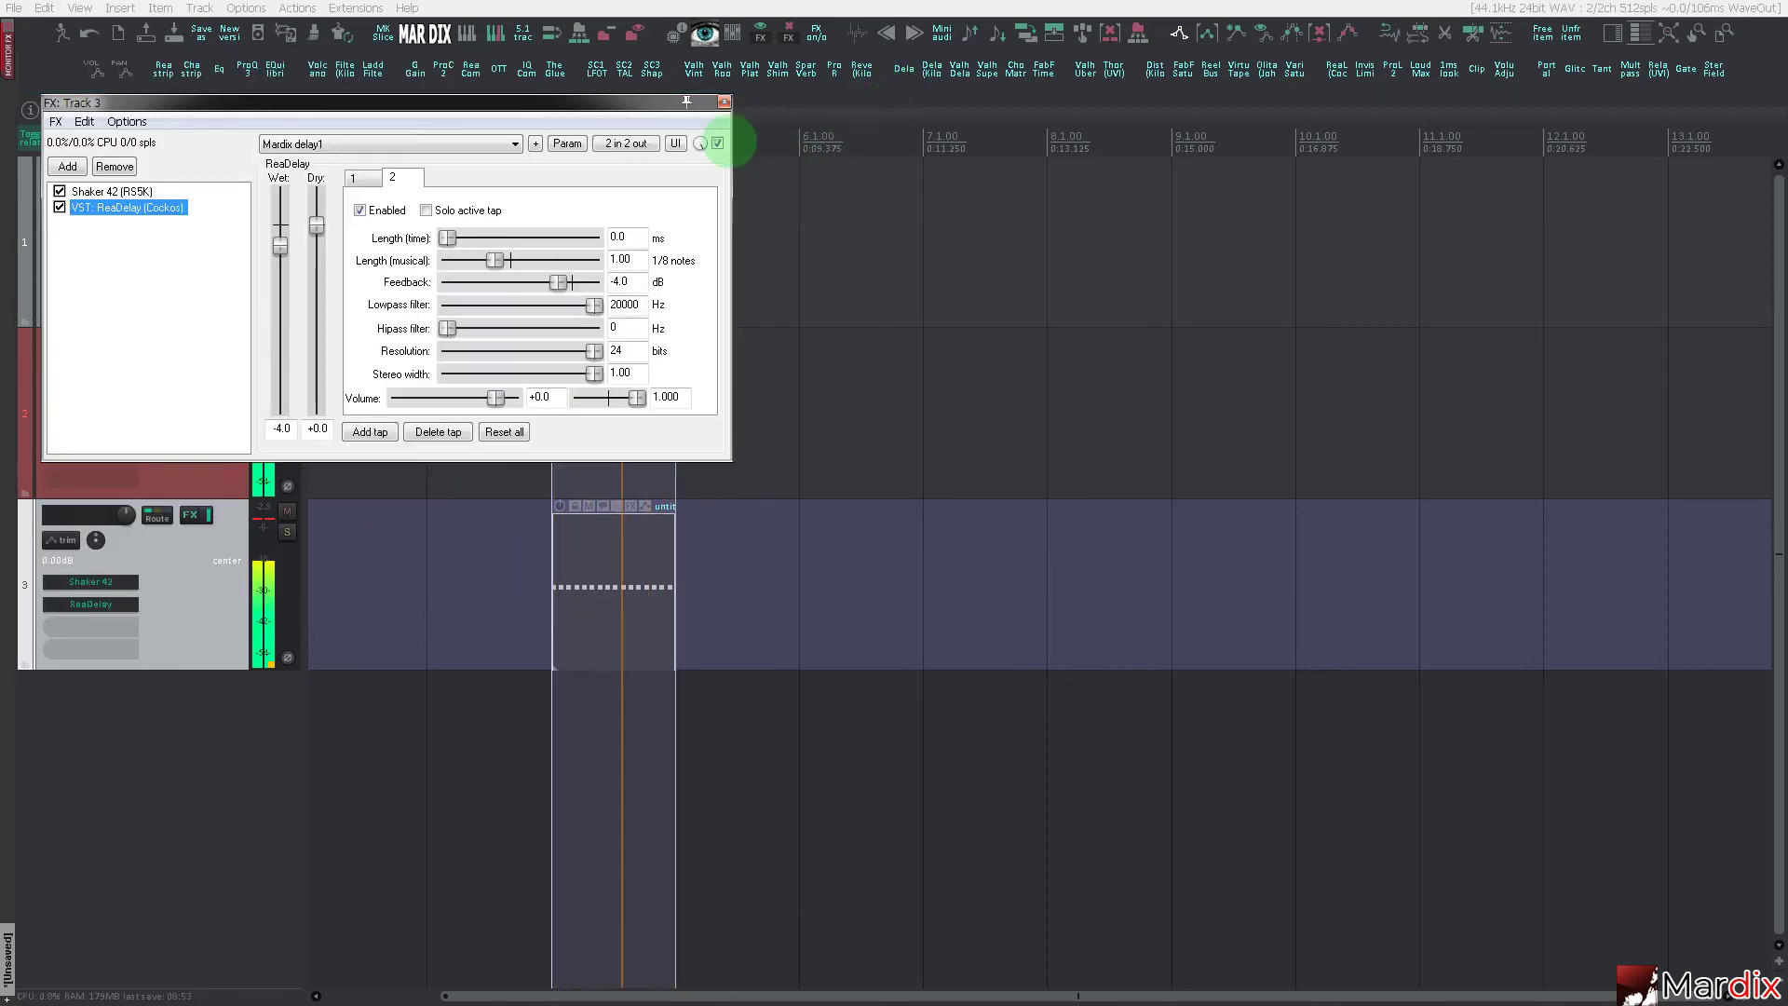
pyautogui.scroll(-1, 950, 236)
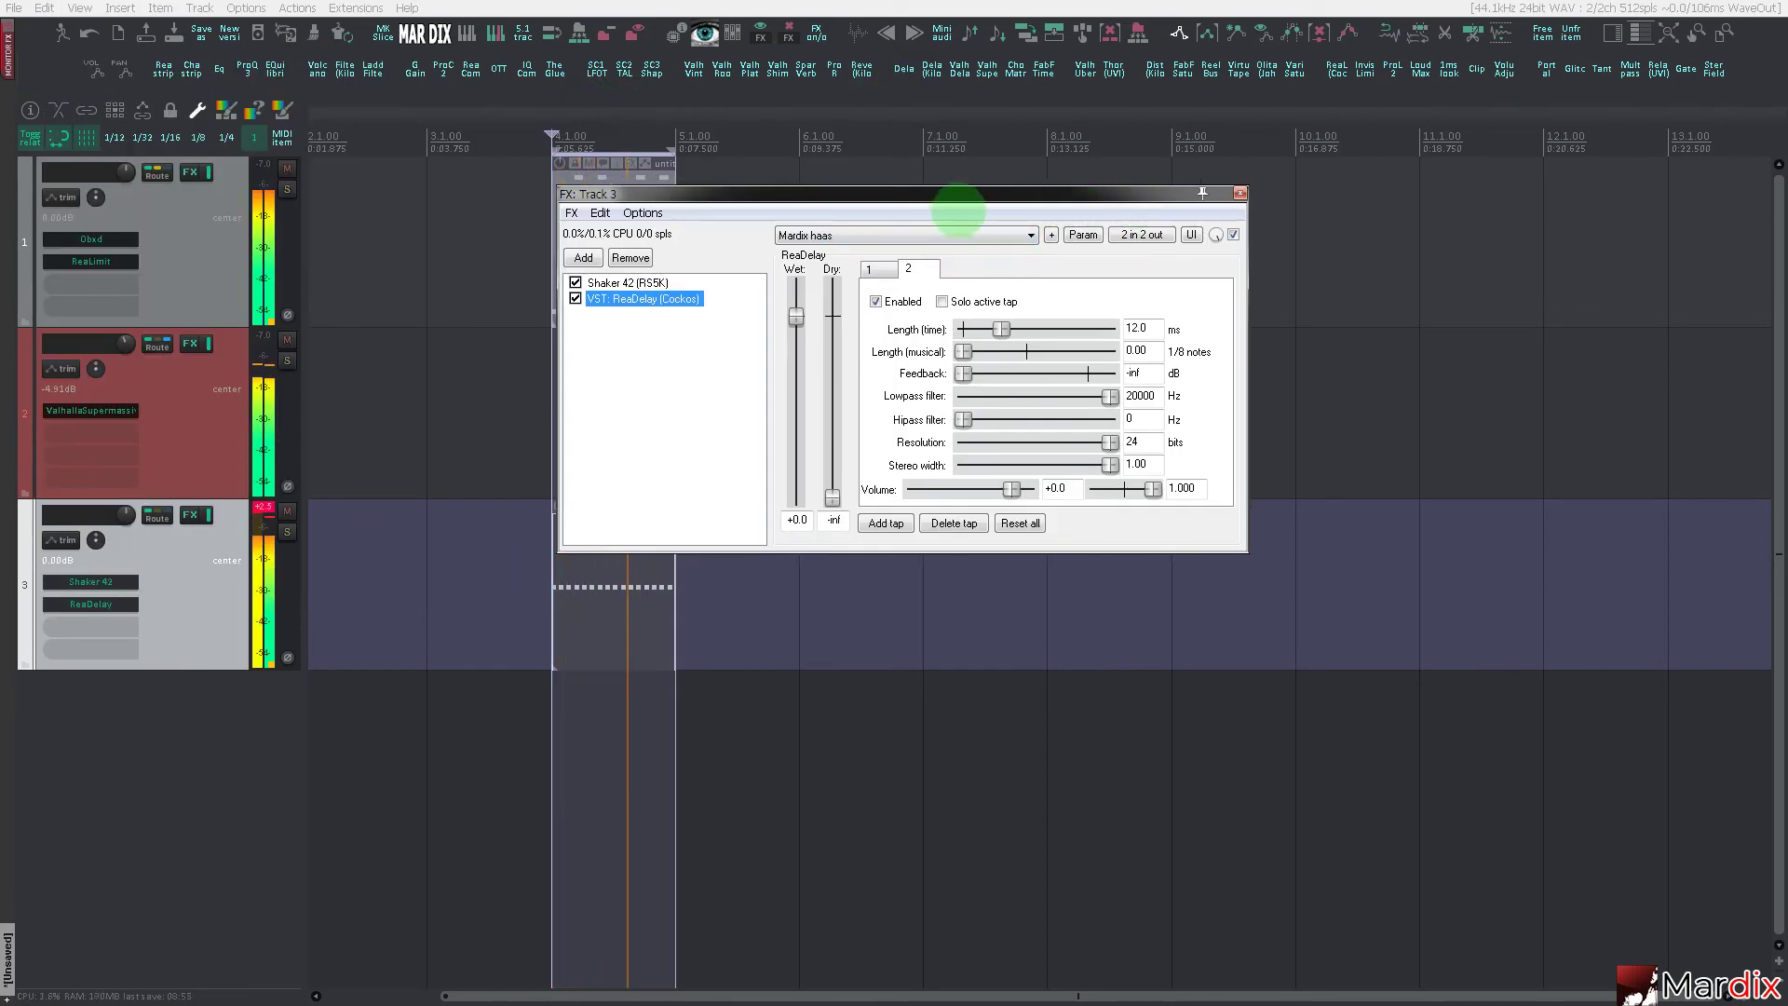
pyautogui.moveTo(964, 194); pyautogui.dragTo(976, 198)
pyautogui.press('Escape')
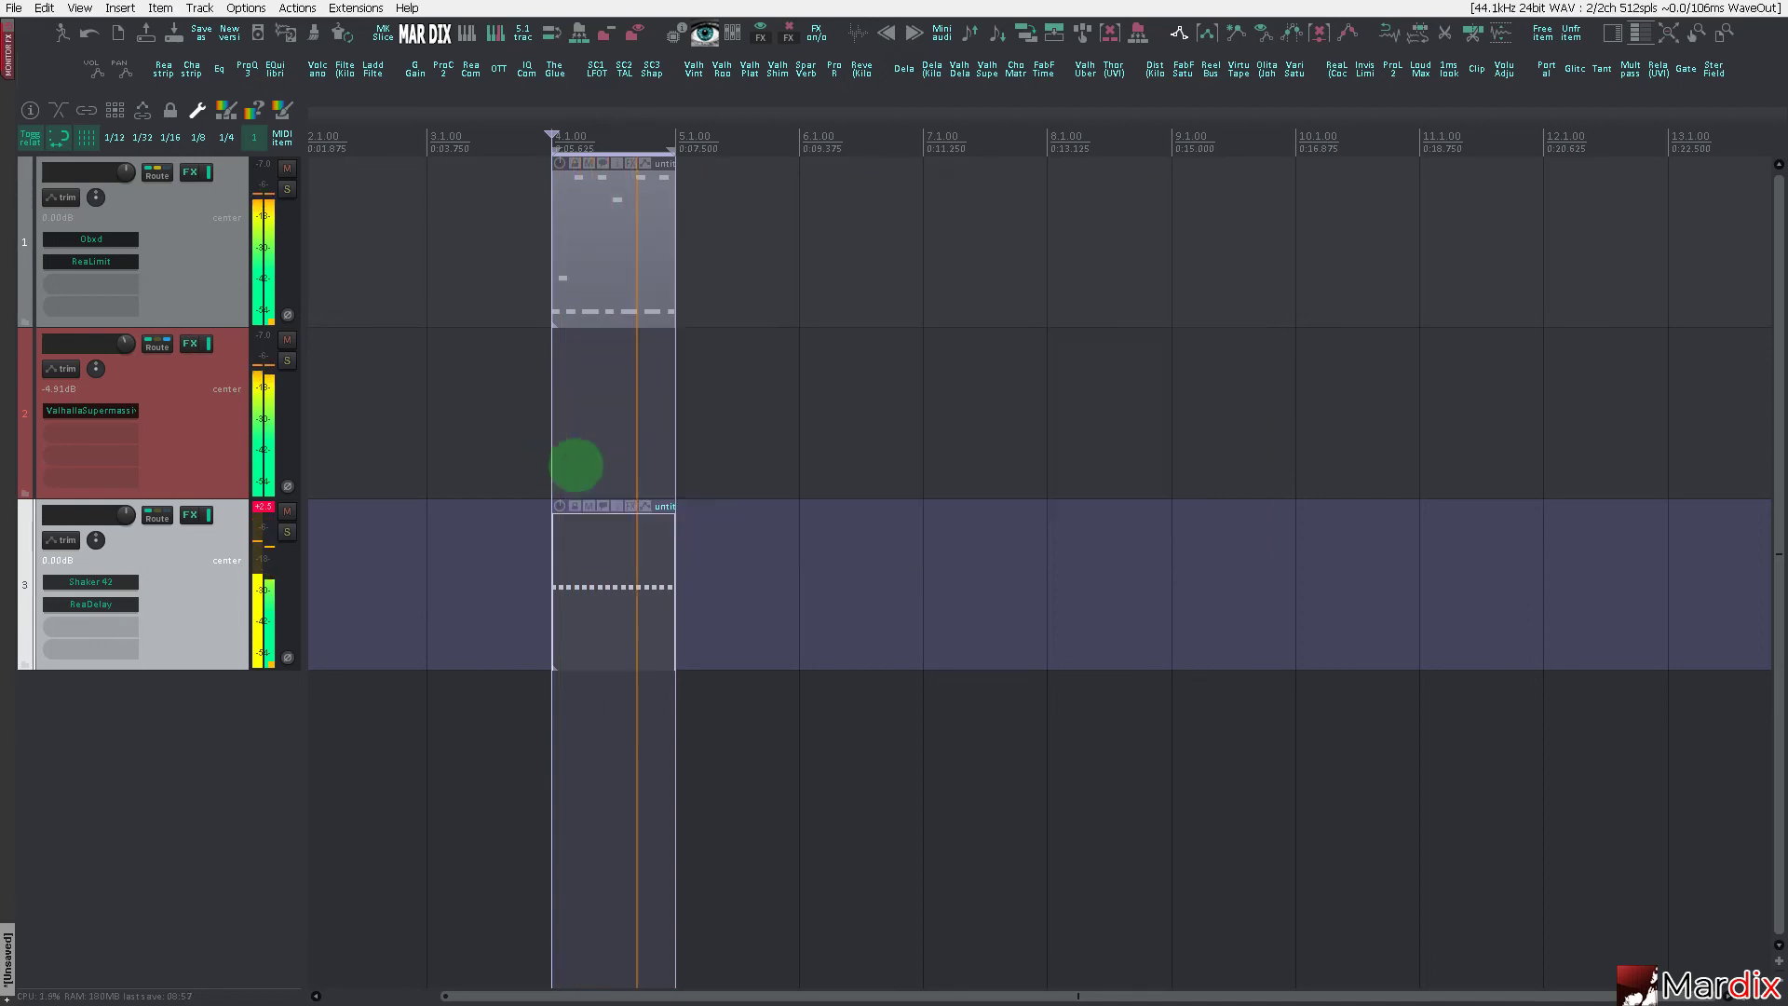
# - Switch track 3's sampler to the Shaker 43 sample and close its window
pyautogui.click(202, 571)
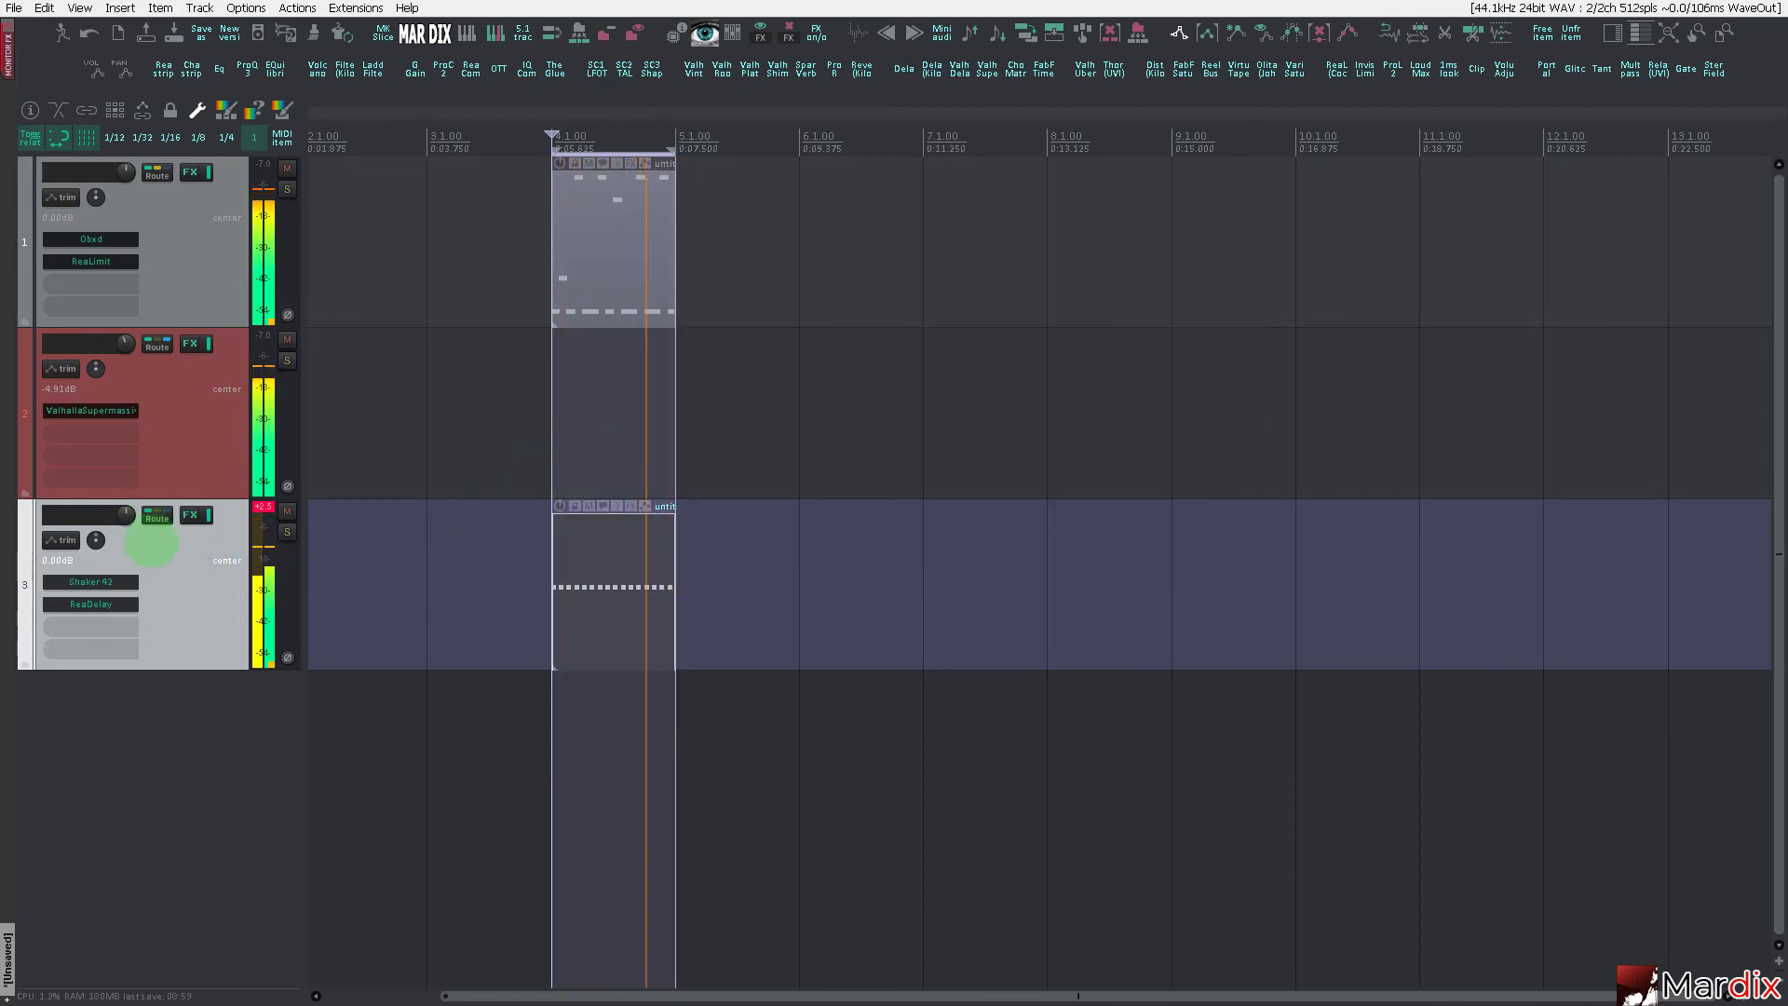
pyautogui.click(102, 581)
pyautogui.click(354, 257)
pyautogui.click(351, 268)
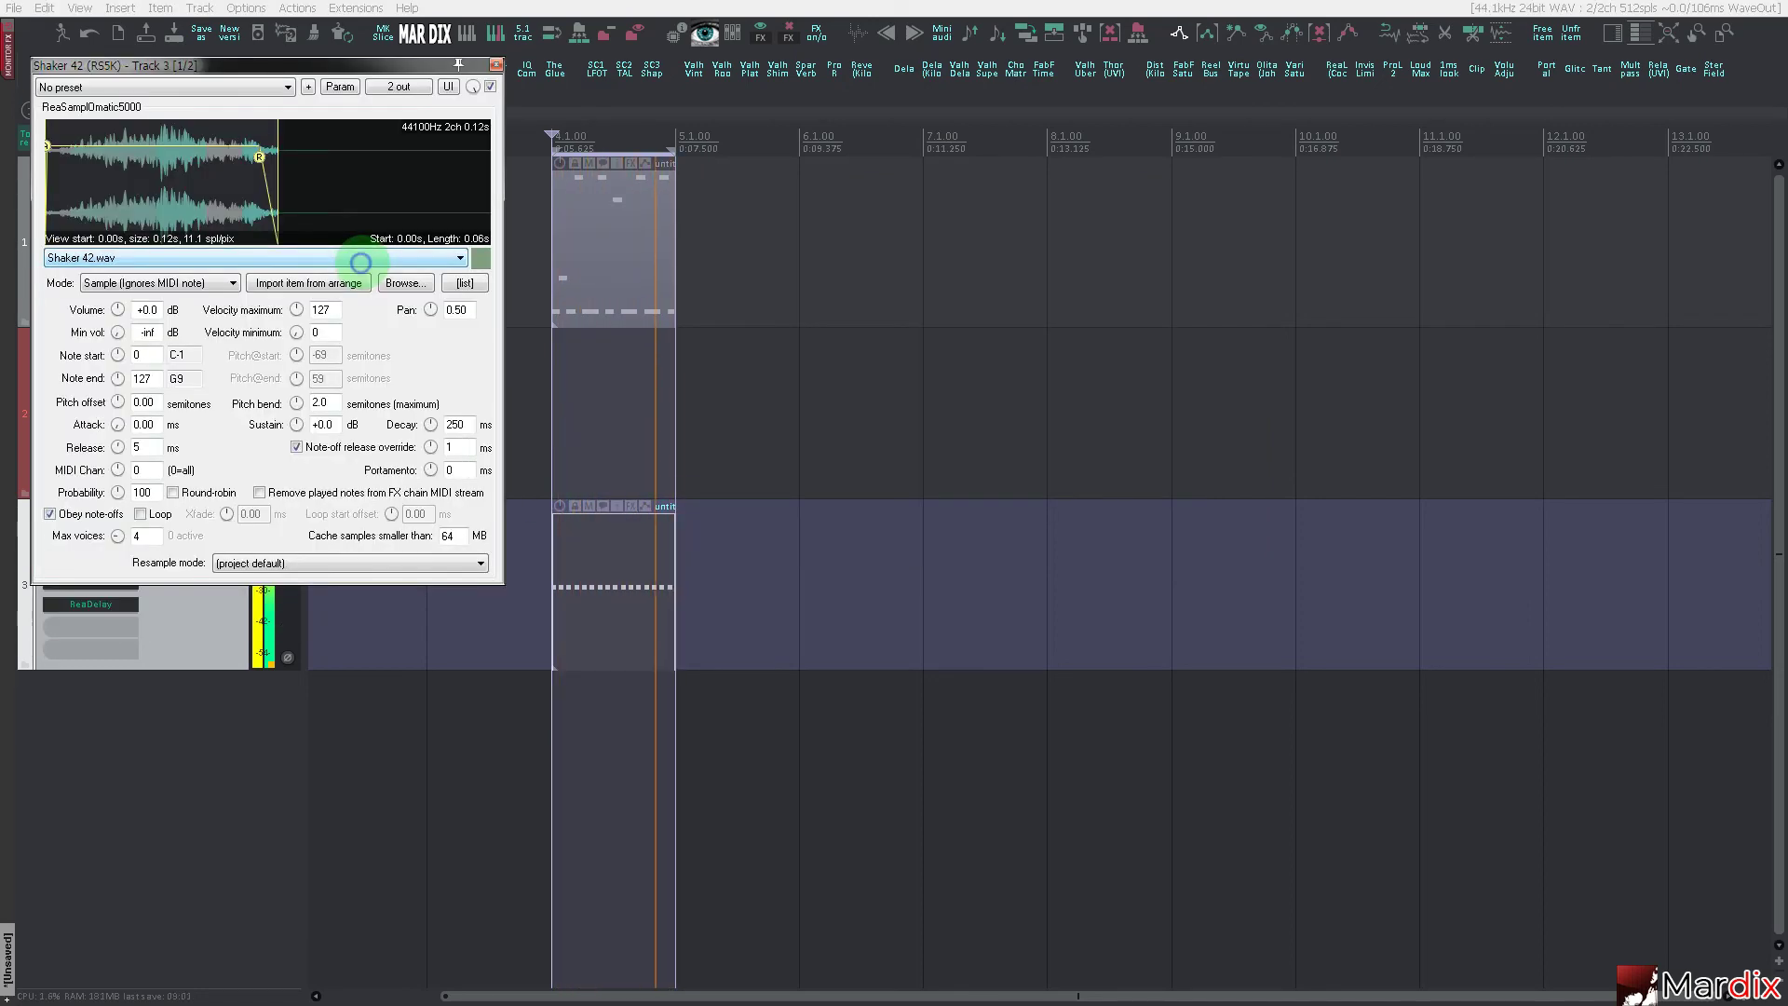
pyautogui.press('Escape')
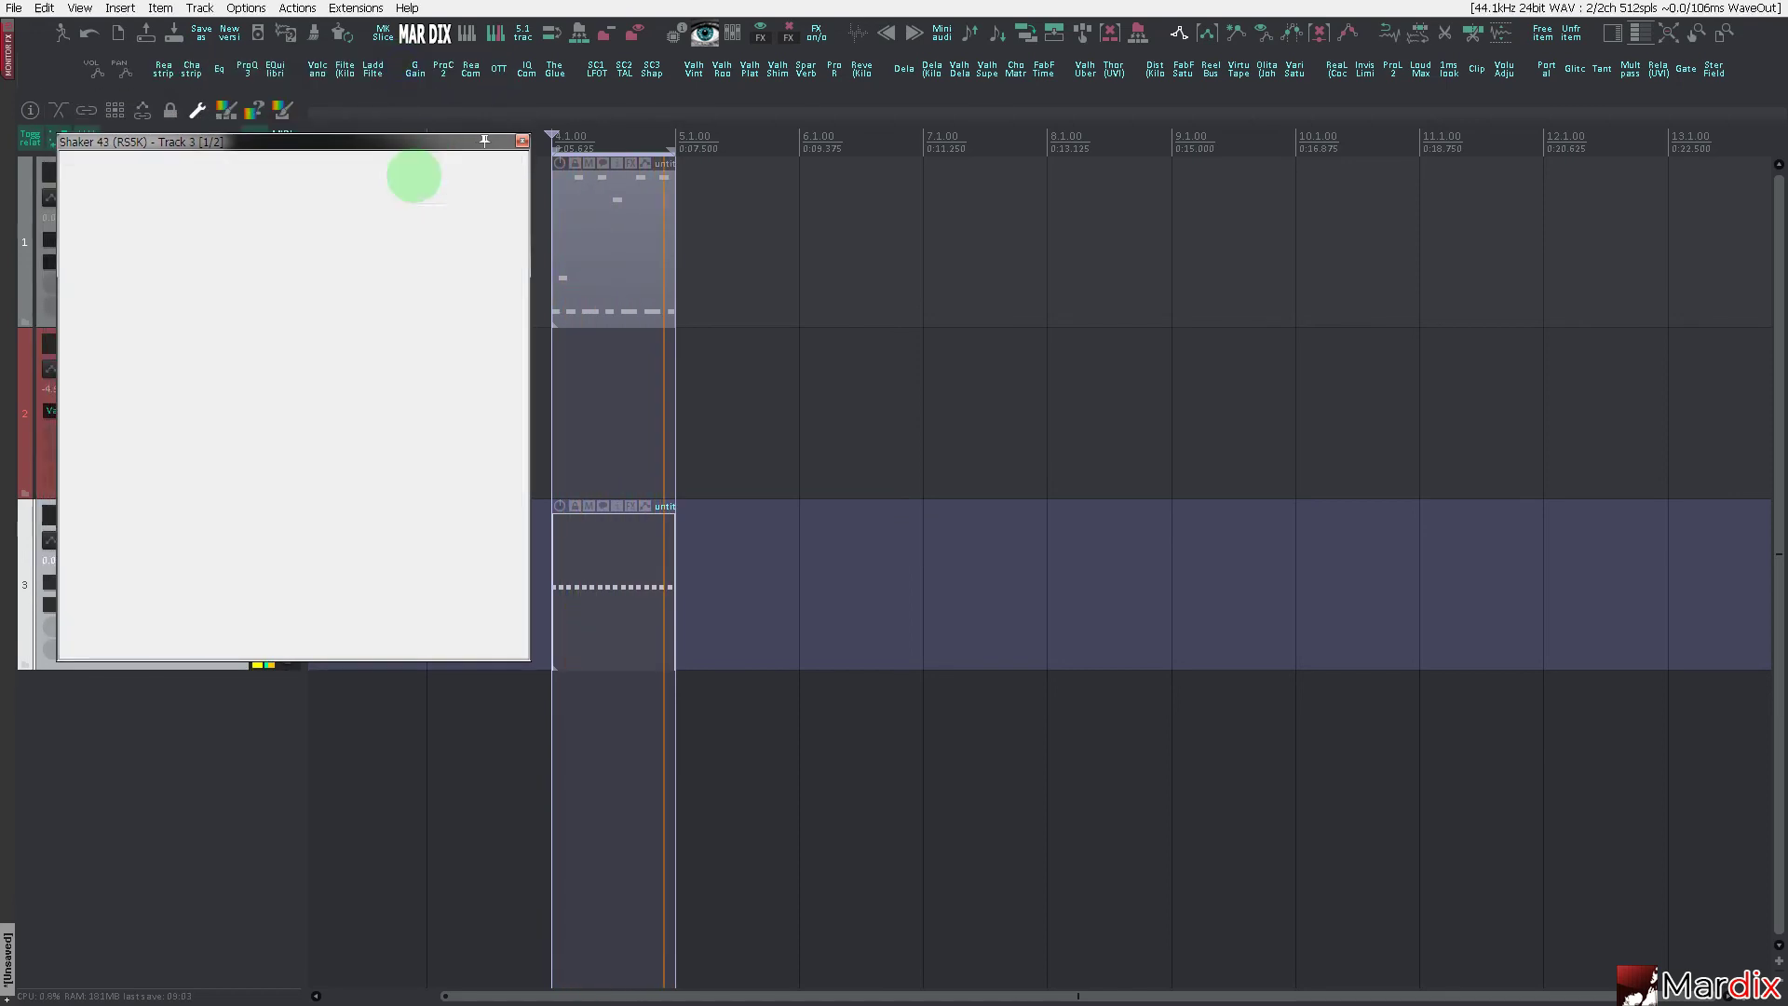
# - Check track 1's MIDI pattern and Obxd synth settings during playback, close their windows, and stop playback
pyautogui.scroll(2, 512, 307)
pyautogui.click(618, 257)
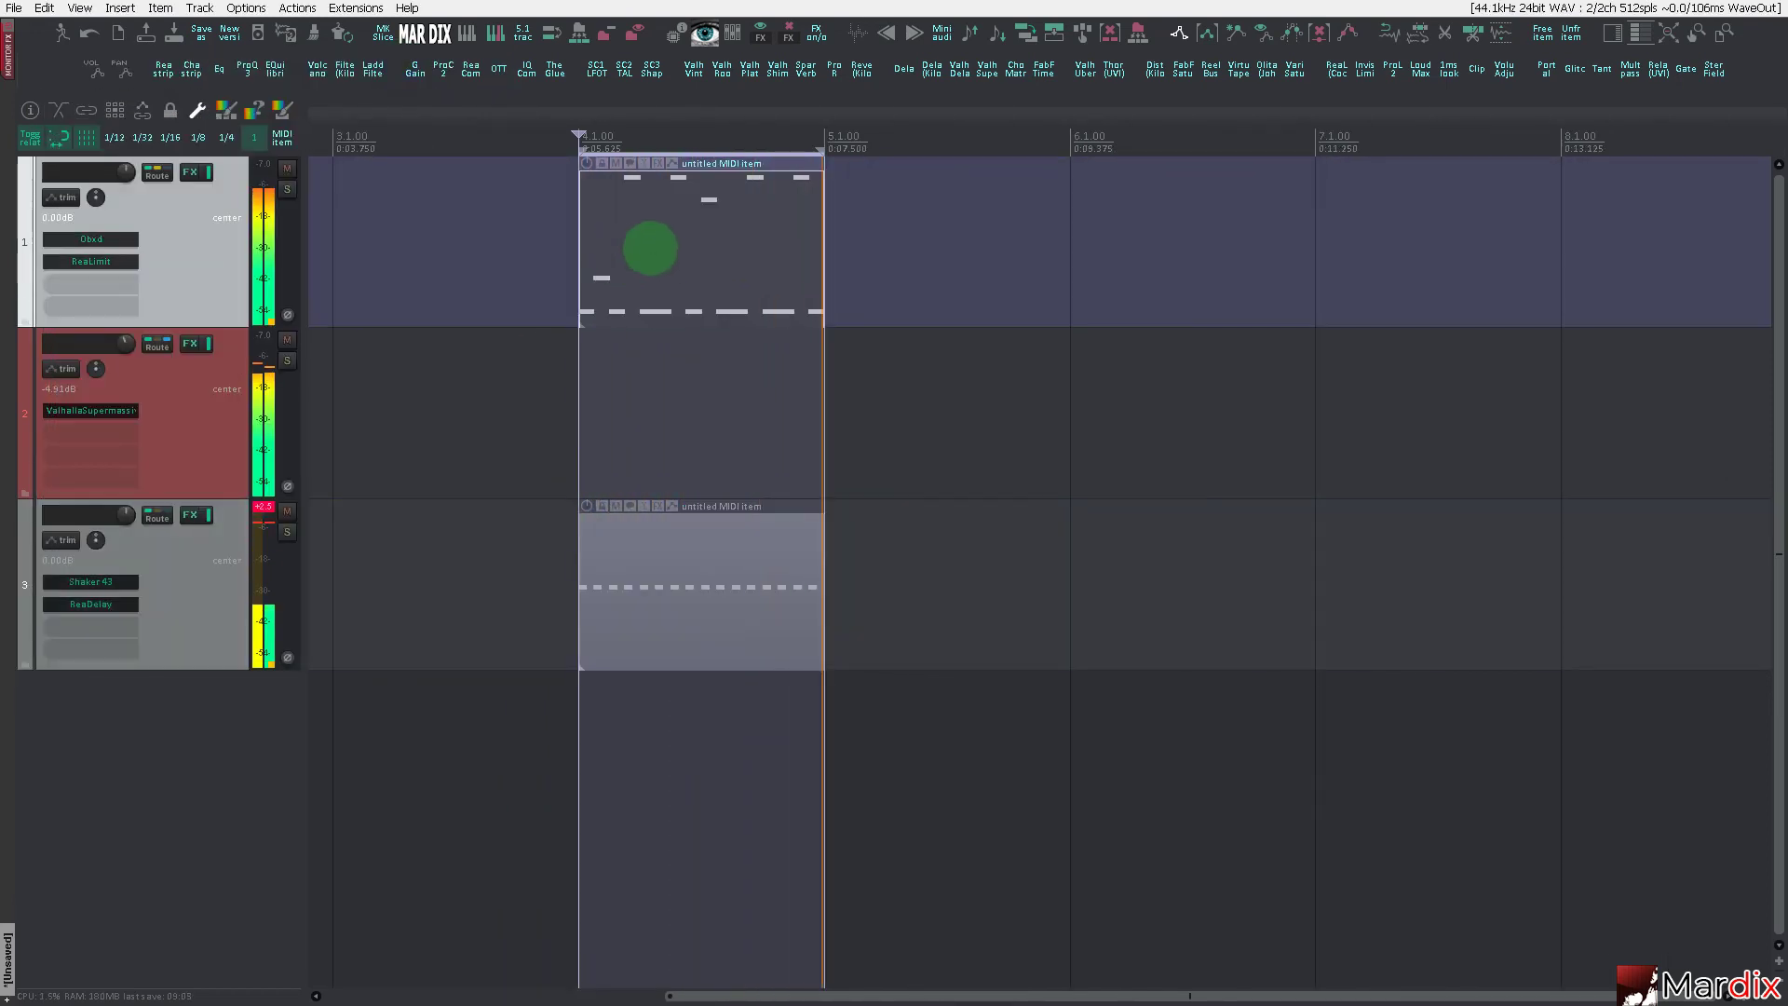
pyautogui.doubleClick(643, 250)
pyautogui.press('Escape')
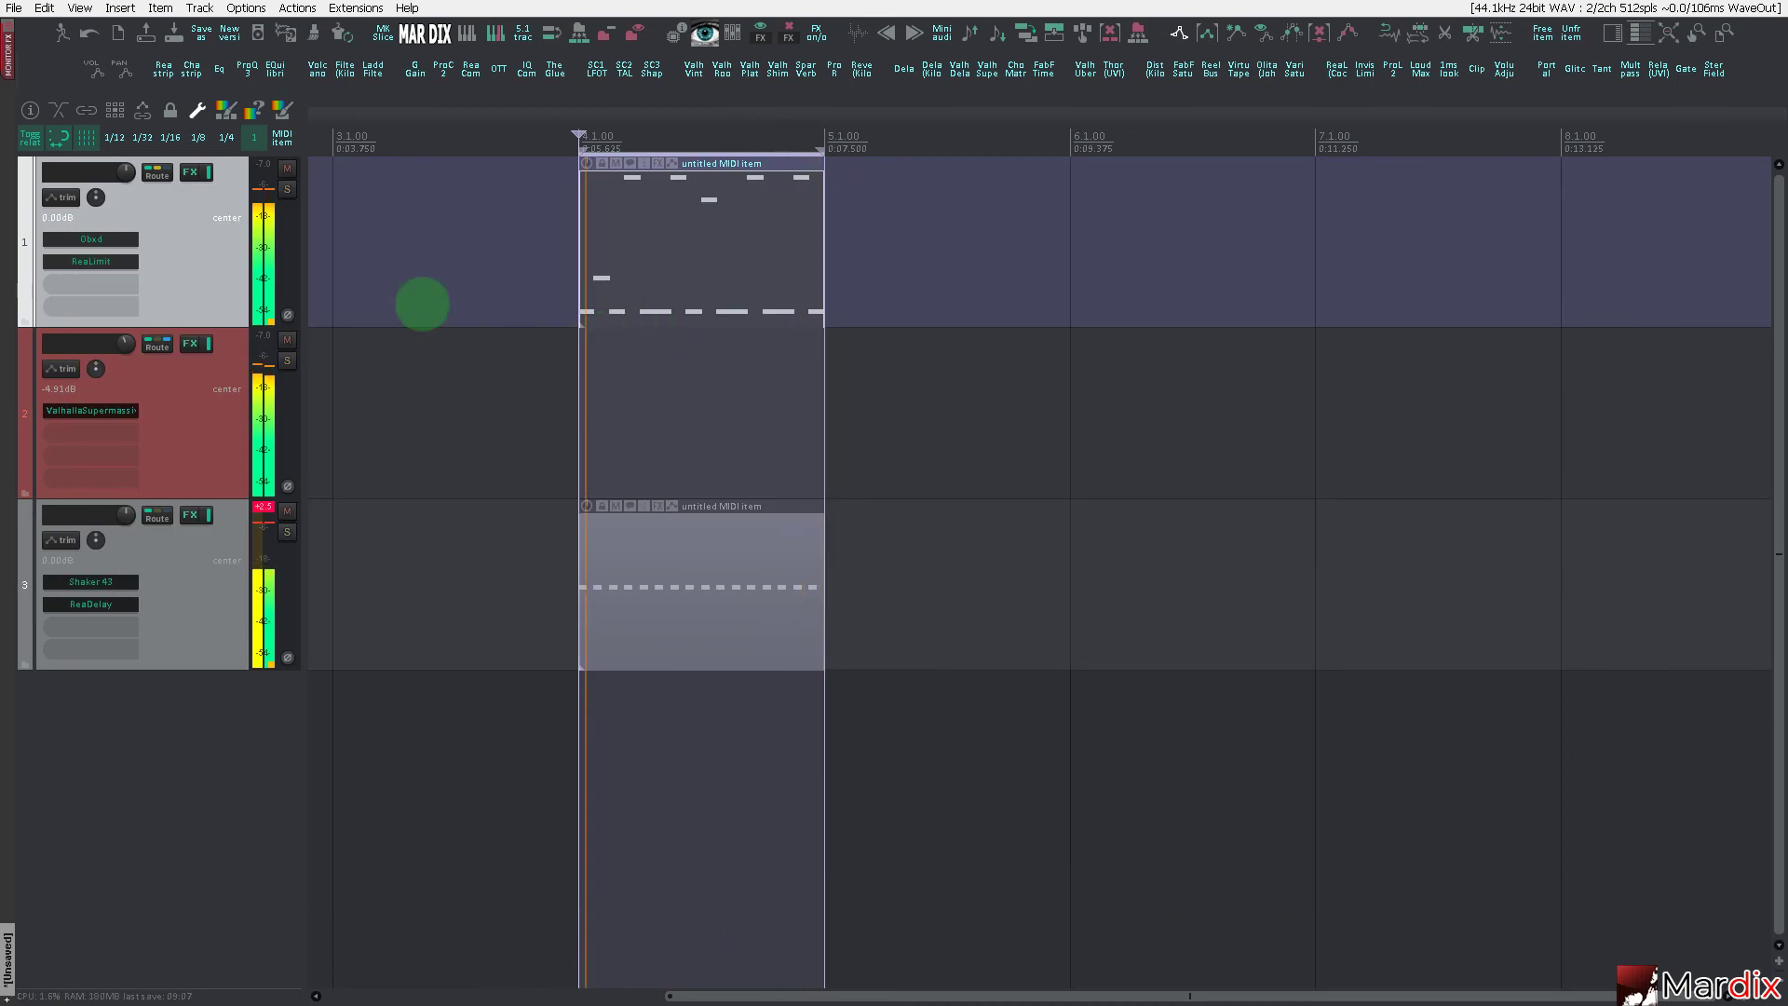
pyautogui.click(107, 240)
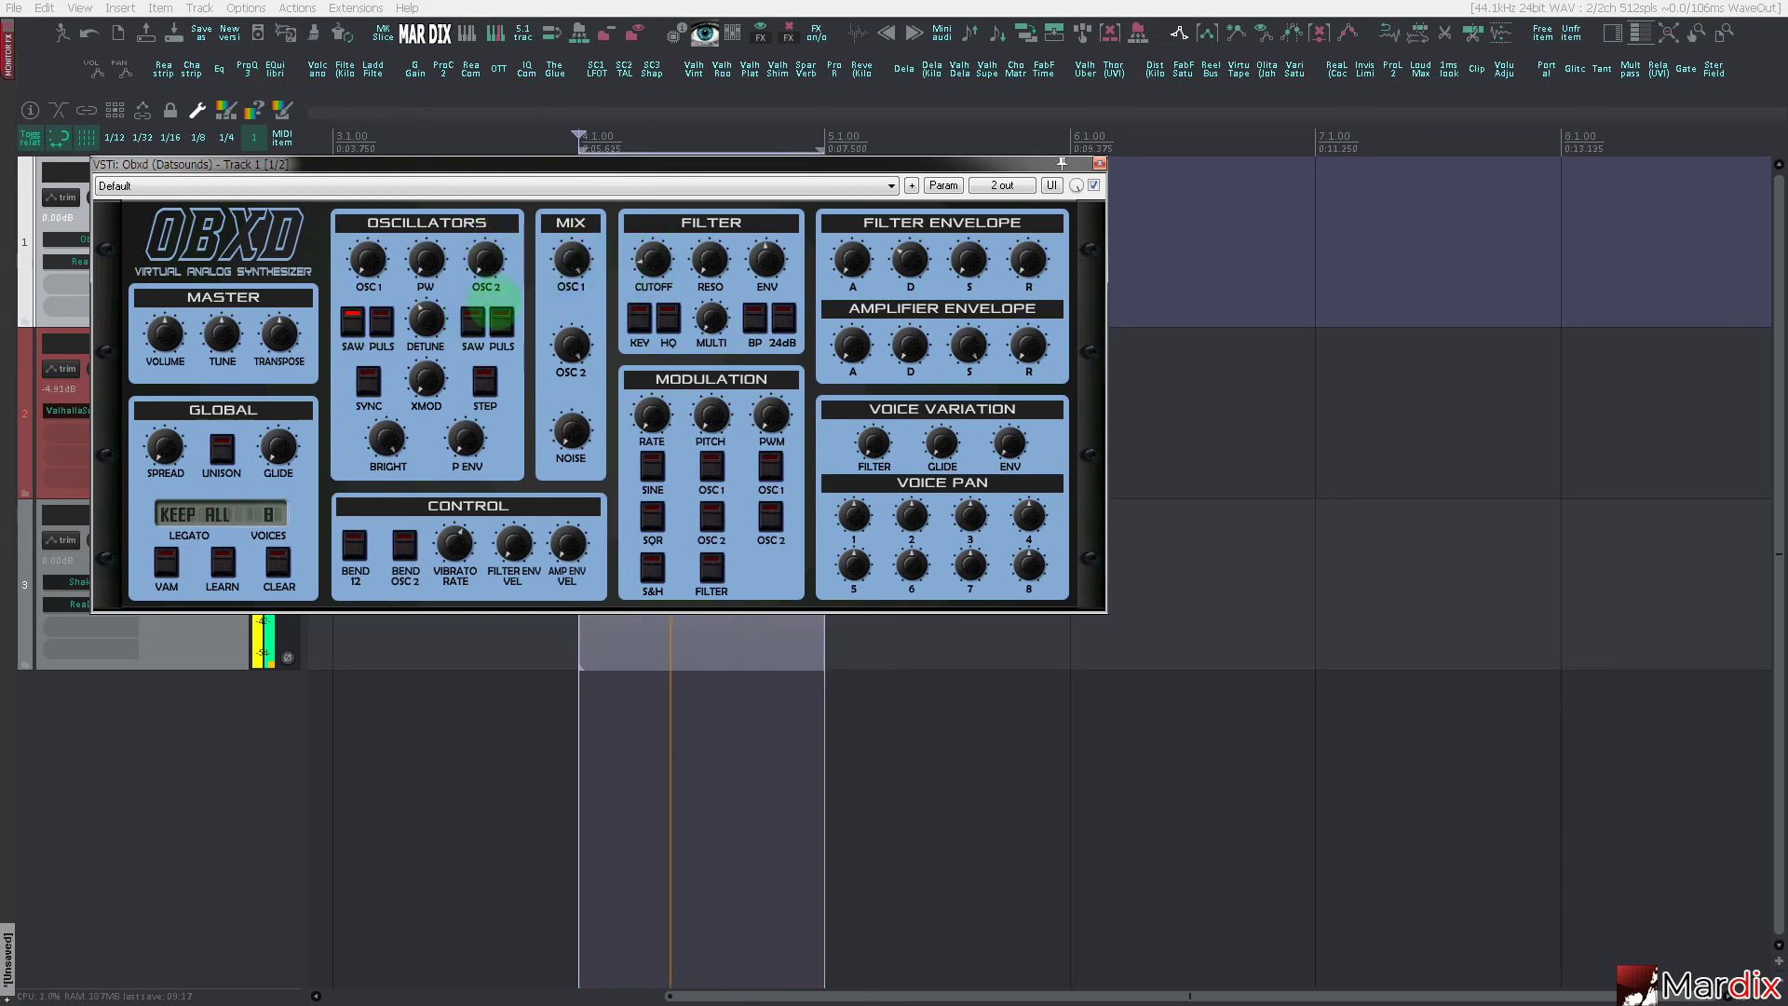
pyautogui.press('Escape')
pyautogui.press('space')
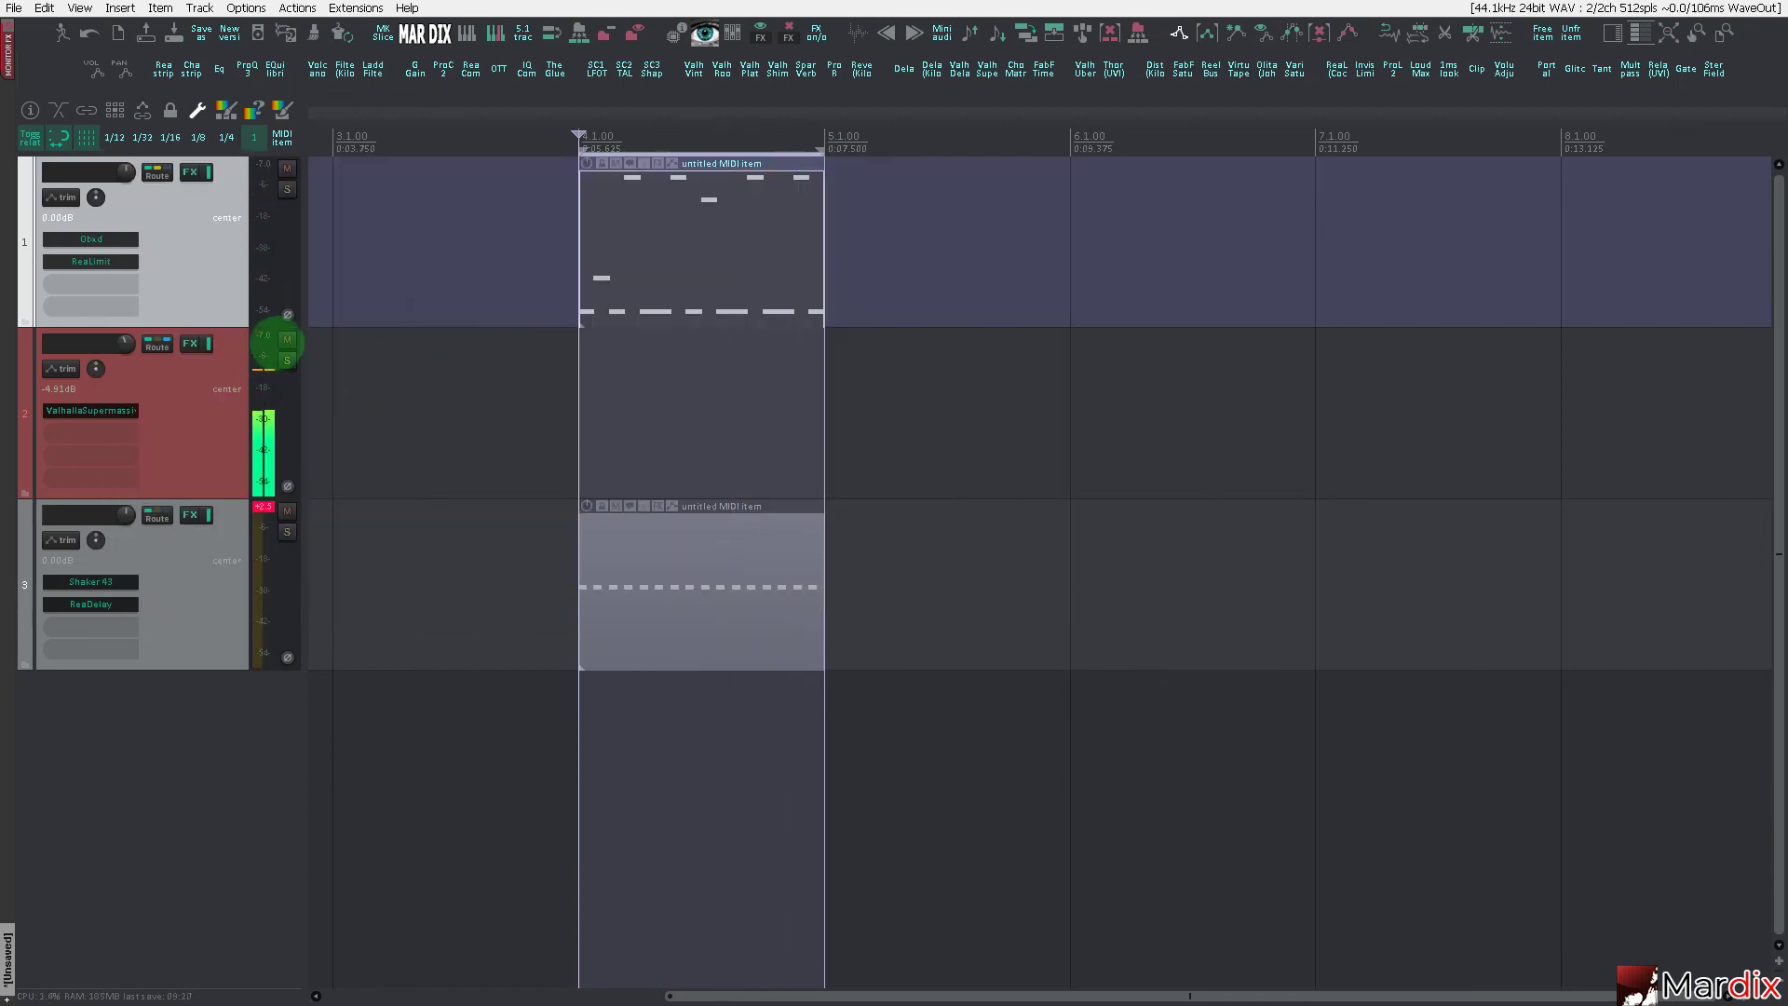